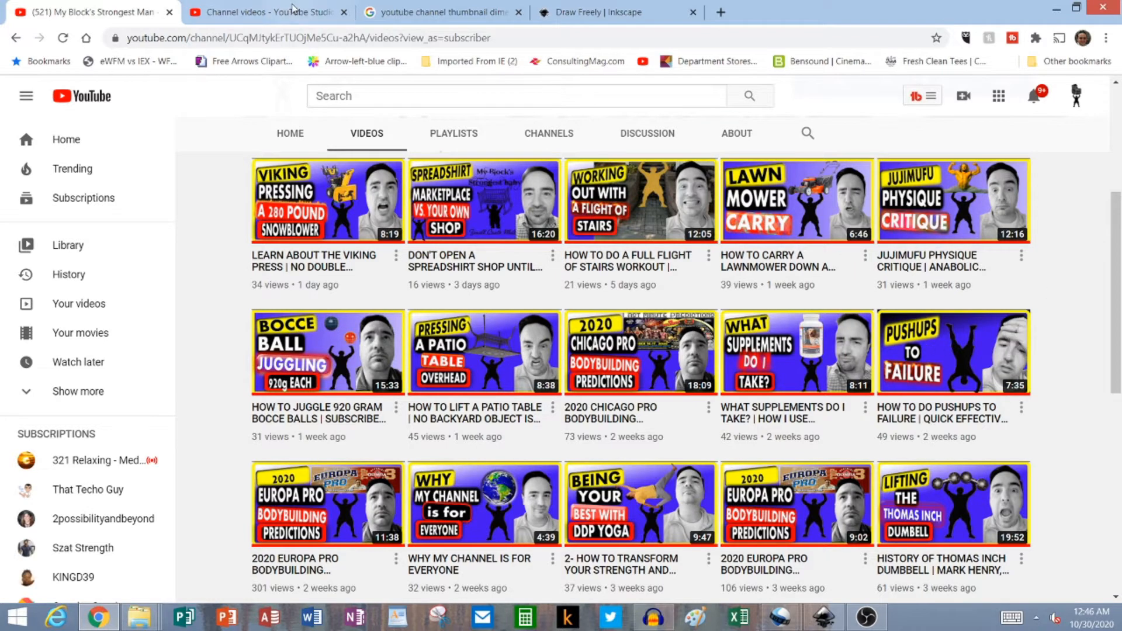
Step: Check the recommended YouTube thumbnail dimensions in the search results and view the Inkscape home page
{"action": "left_click", "coordinate": [435, 17]}
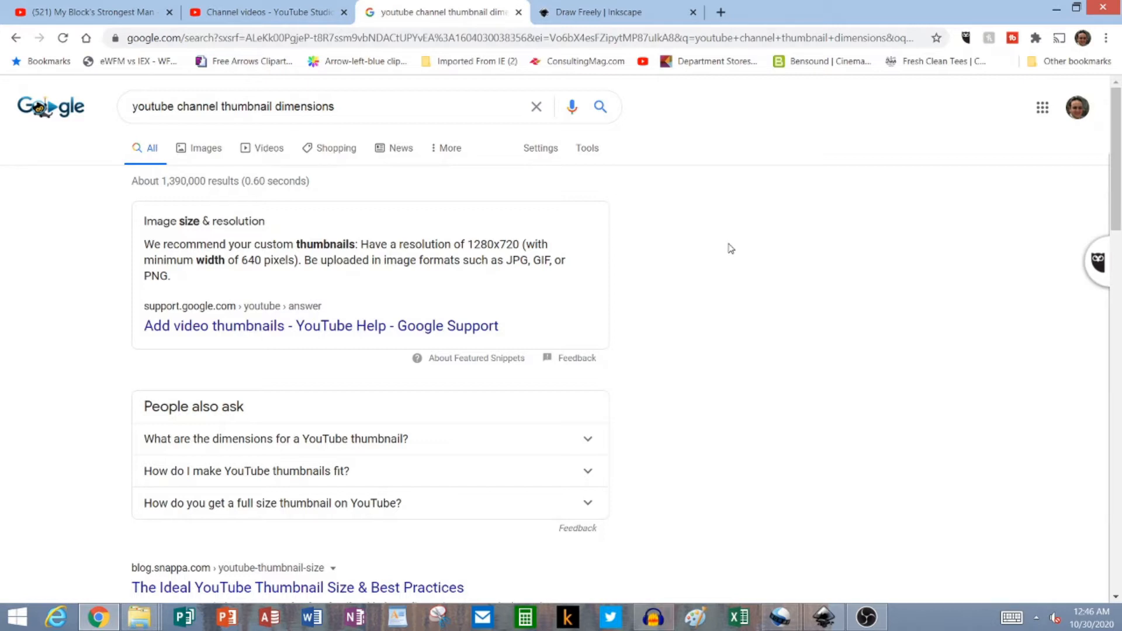
{"action": "left_click", "coordinate": [621, 16]}
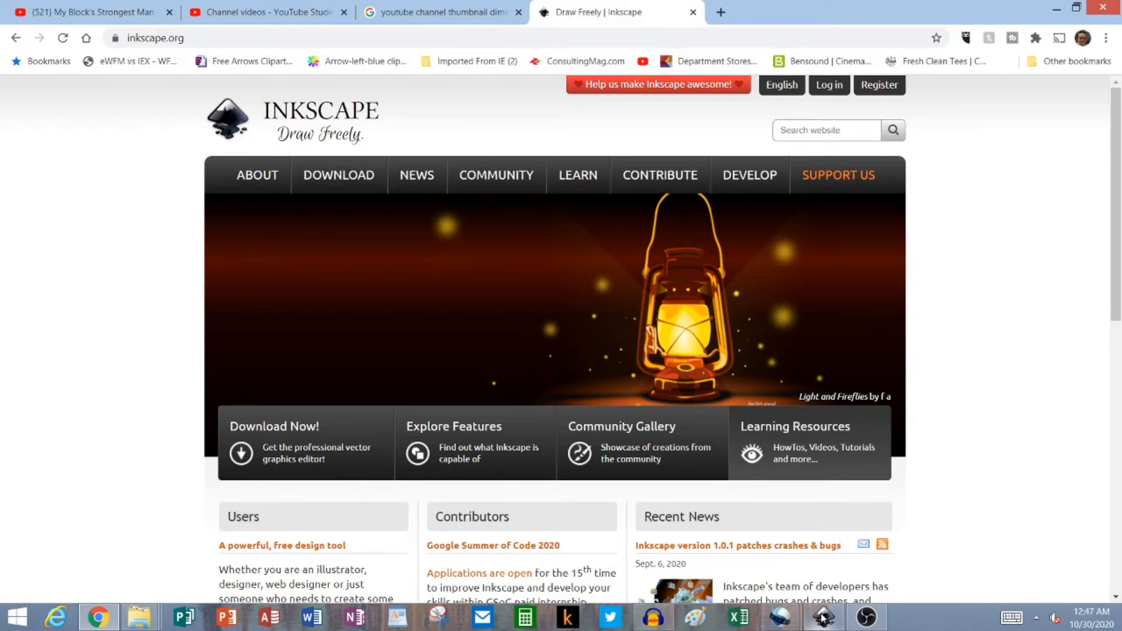
Step: Switch to Inkscape and create a new blank document in a maximized window
{"action": "left_click", "coordinate": [823, 617]}
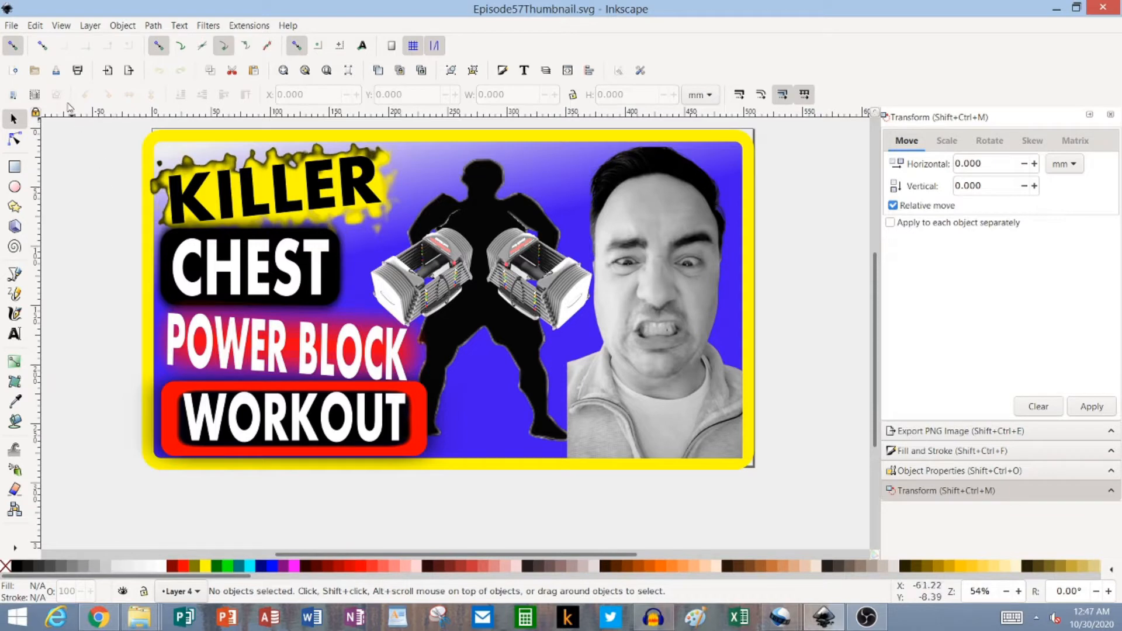
{"action": "left_click", "coordinate": [16, 30]}
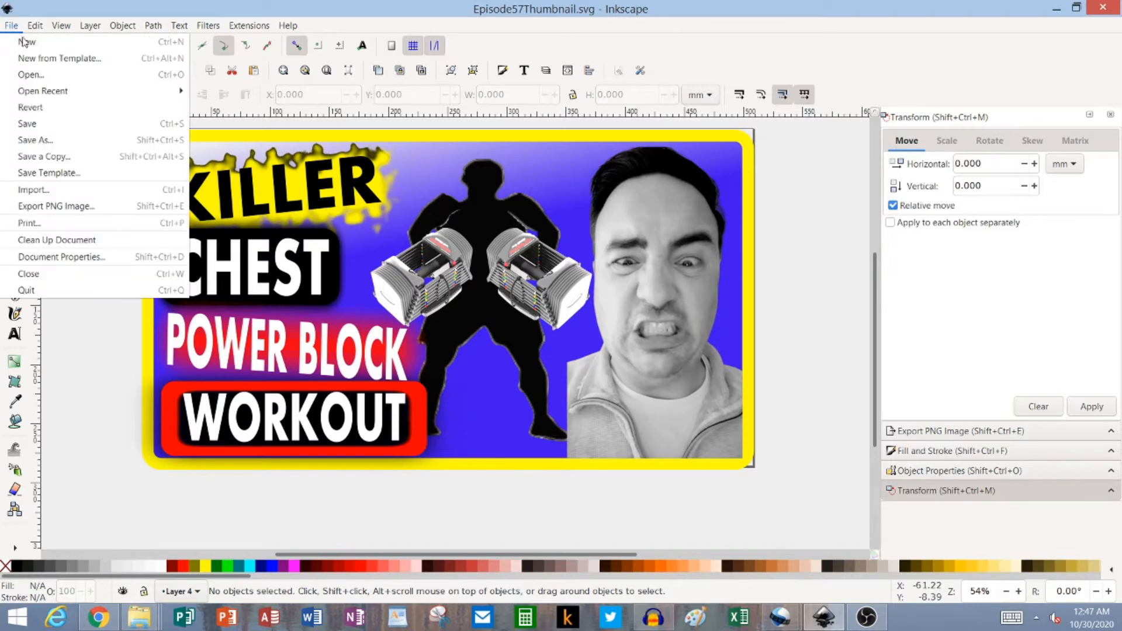
{"action": "left_click", "coordinate": [27, 49]}
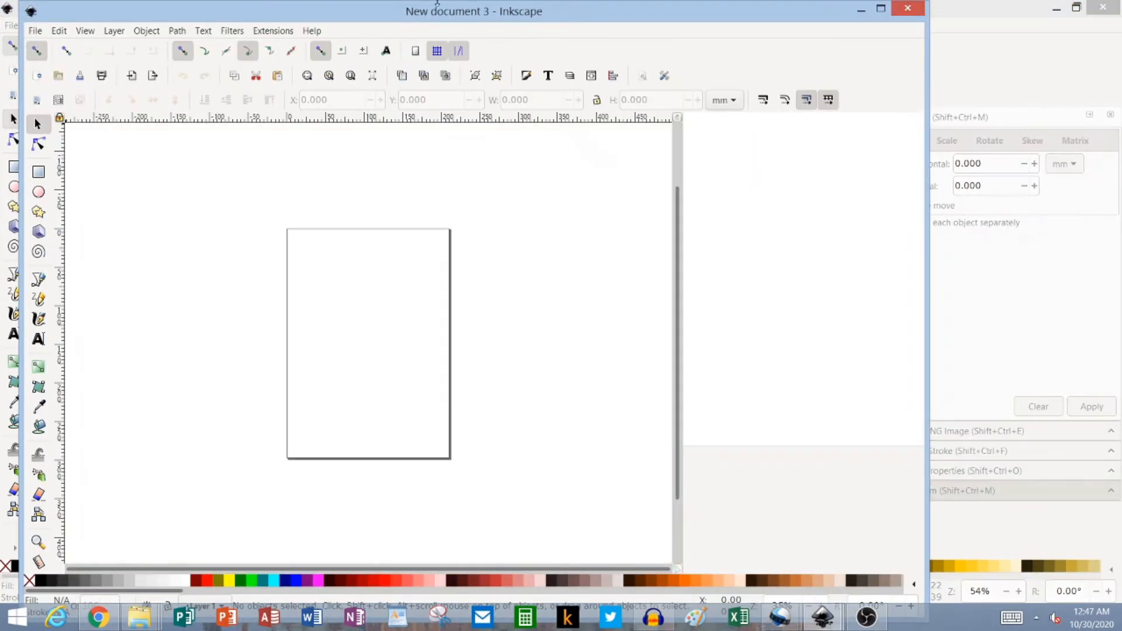
{"action": "left_click", "coordinate": [881, 9]}
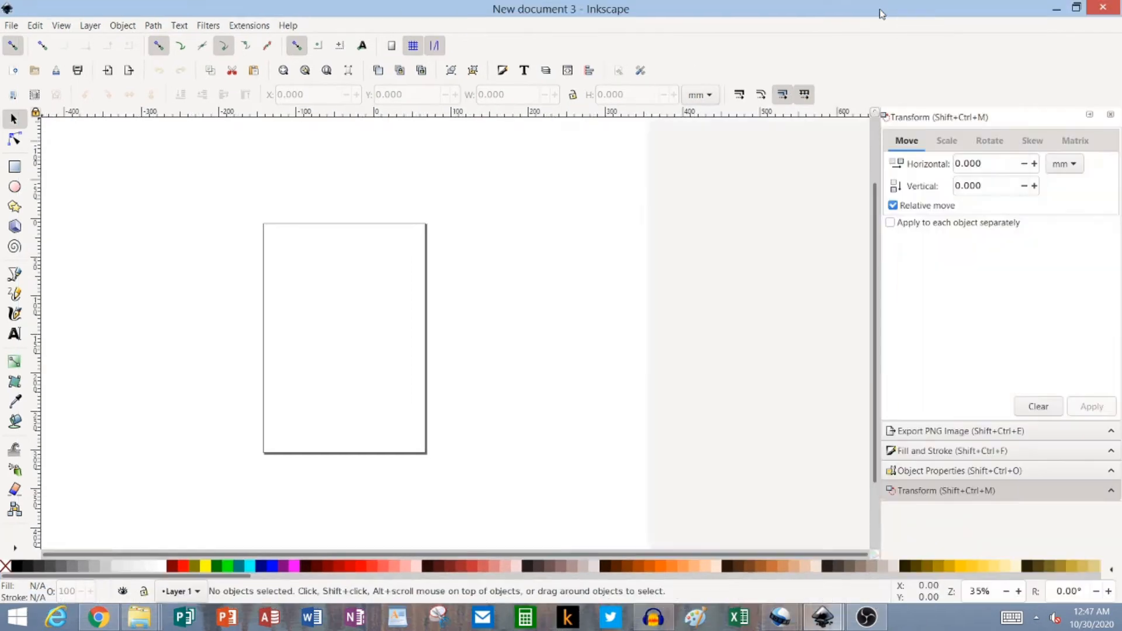
Step: Set the document's custom page size to 1920 px wide and 1080 px high in the document properties
{"action": "left_click", "coordinate": [12, 25]}
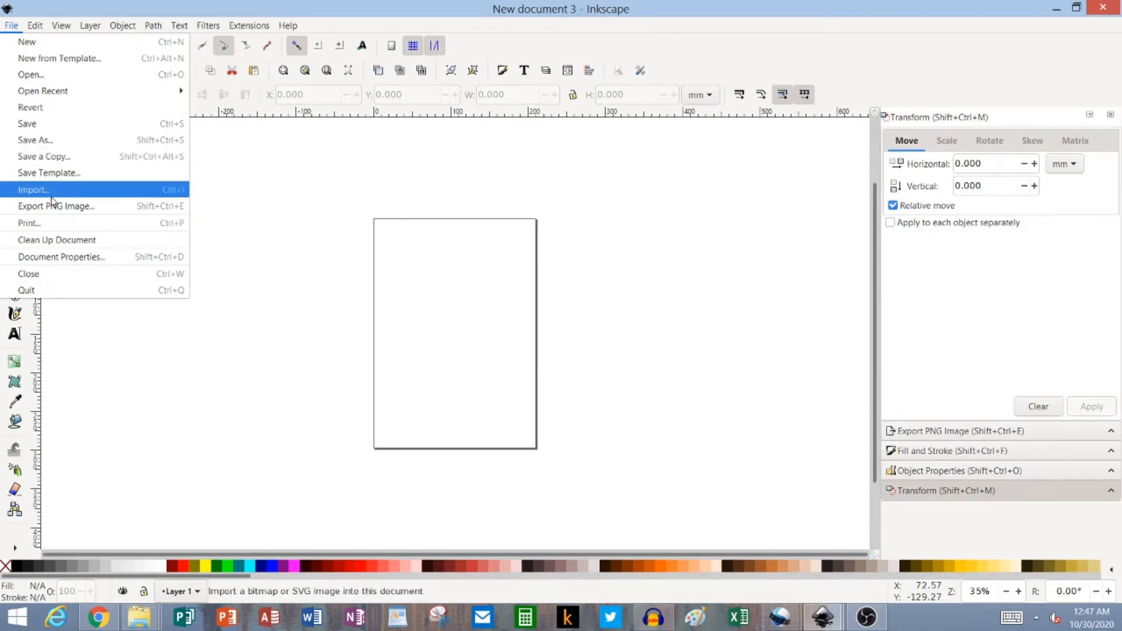
{"action": "left_click", "coordinate": [68, 262]}
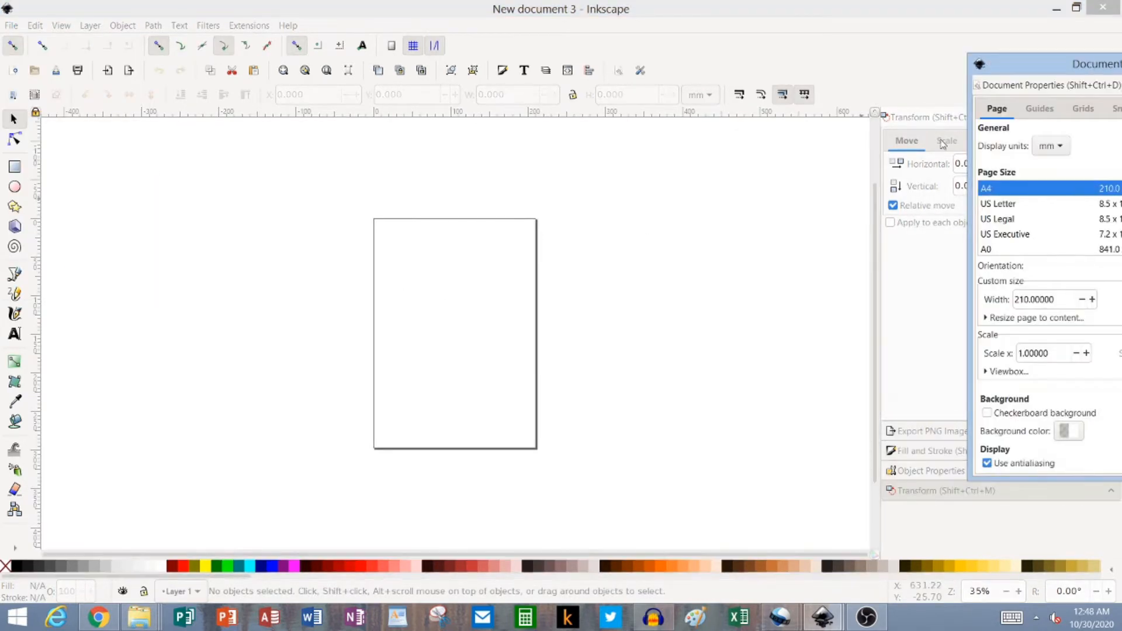
{"action": "left_click_drag", "start_coordinate": [1054, 68], "coordinate": [713, 74]}
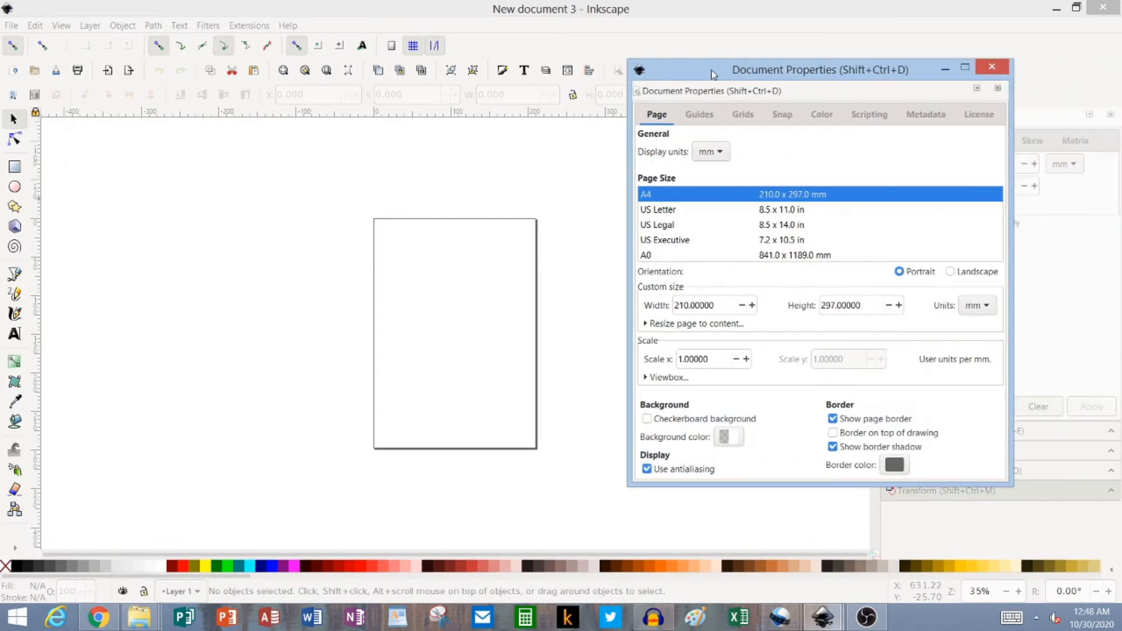
{"action": "left_click", "coordinate": [985, 306]}
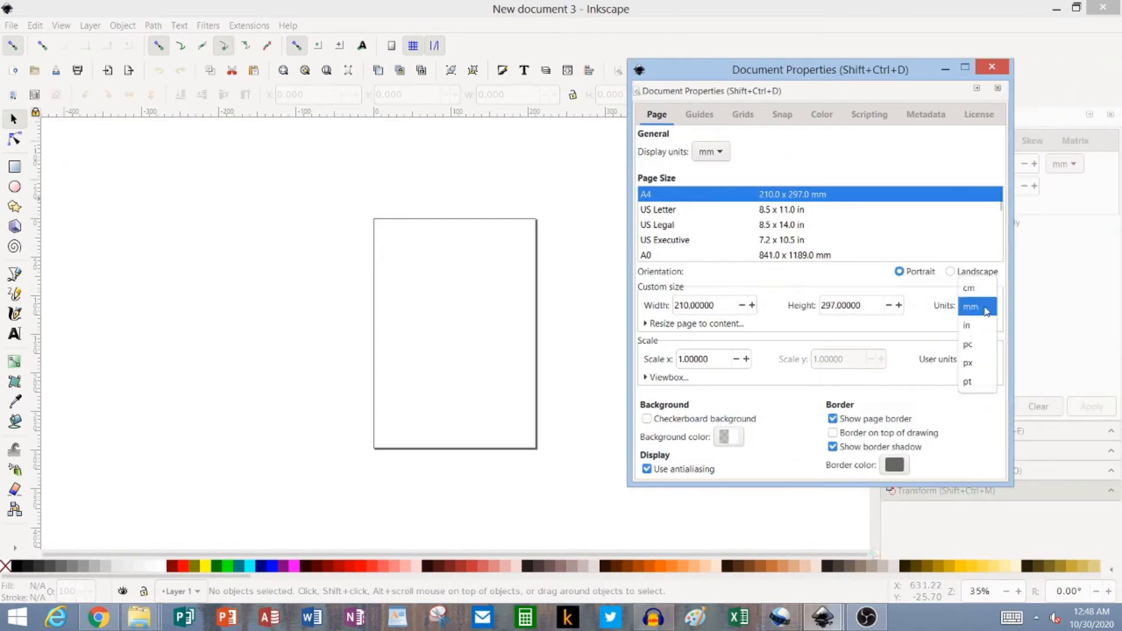
{"action": "left_click", "coordinate": [985, 361]}
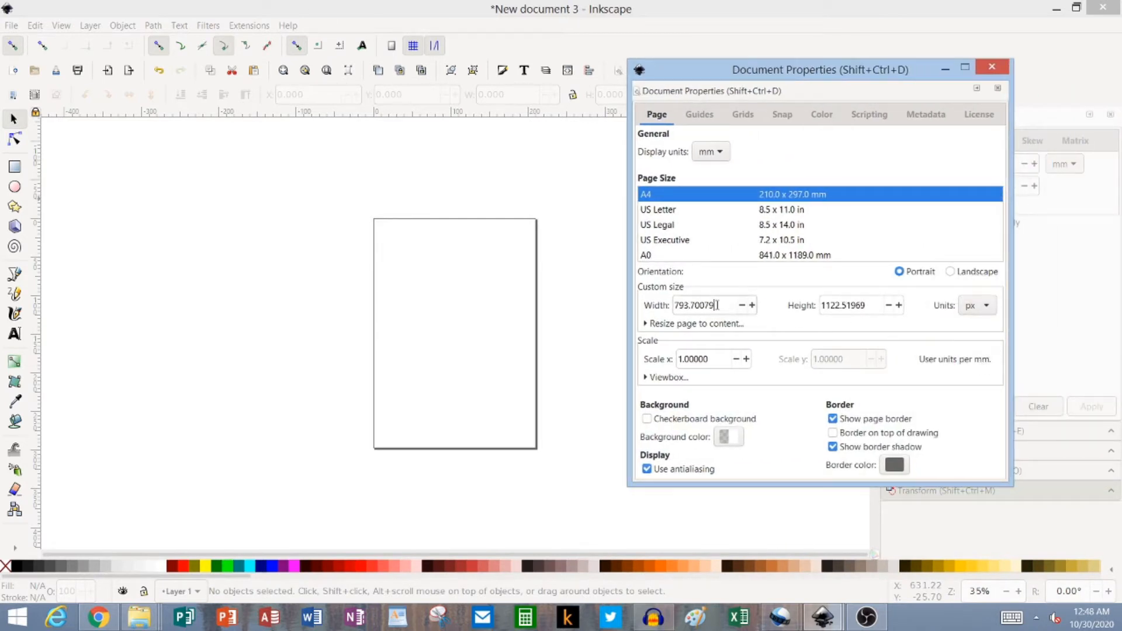
{"action": "left_click_drag", "start_coordinate": [719, 305], "coordinate": [641, 307]}
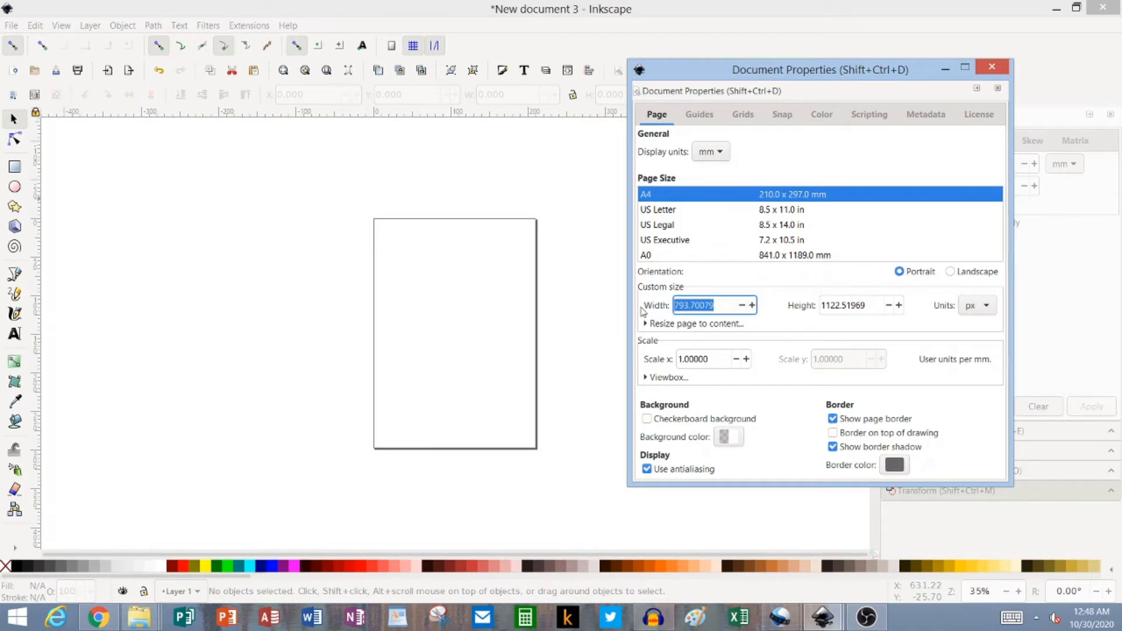
{"action": "type", "text": "1920"}
{"action": "key", "text": "Tab"}
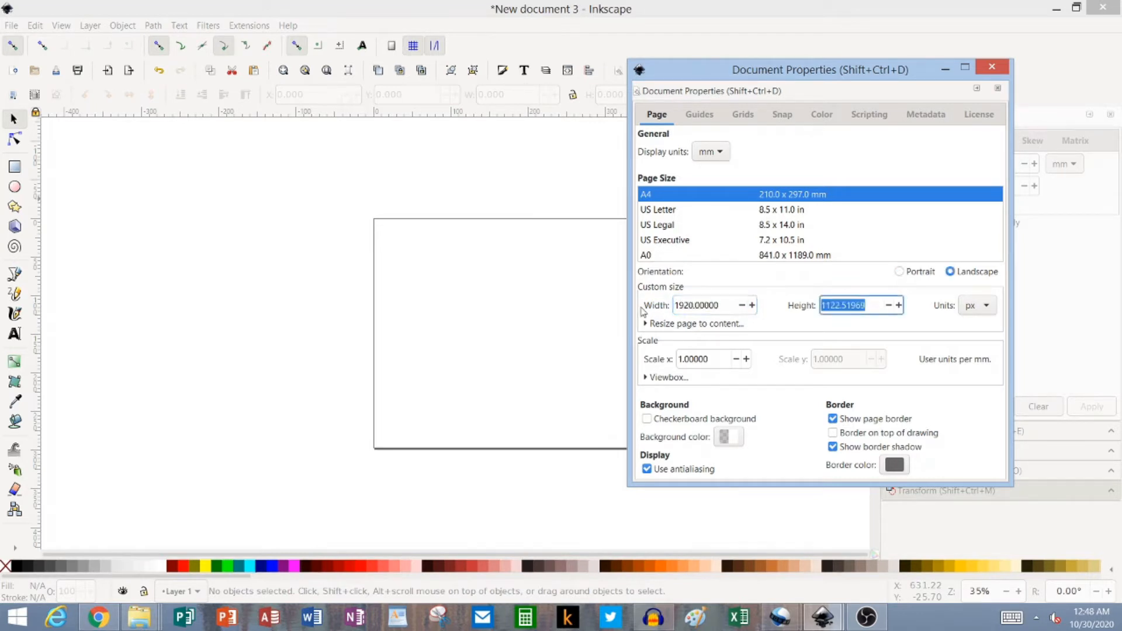
{"action": "type", "text": "1080"}
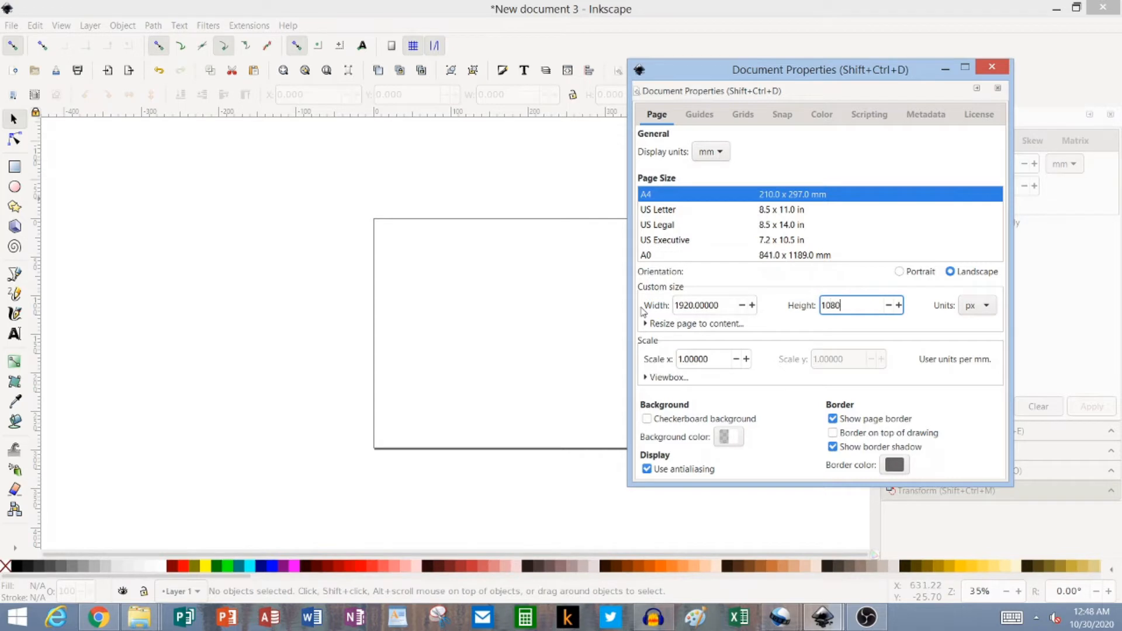
{"action": "key", "text": "Tab"}
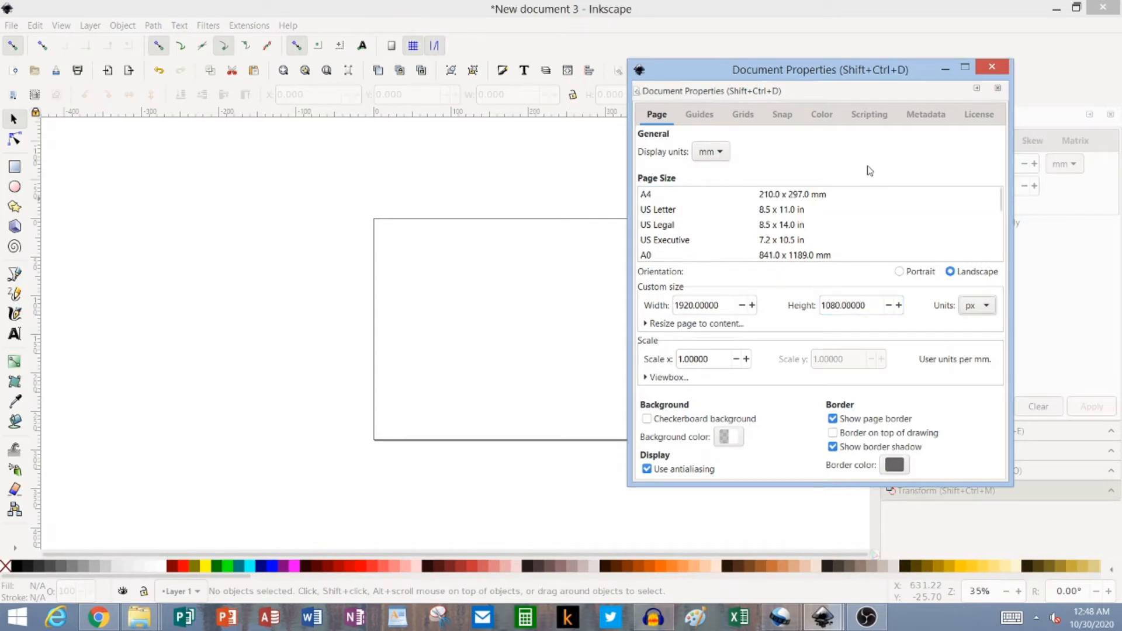
{"action": "left_click", "coordinate": [997, 66]}
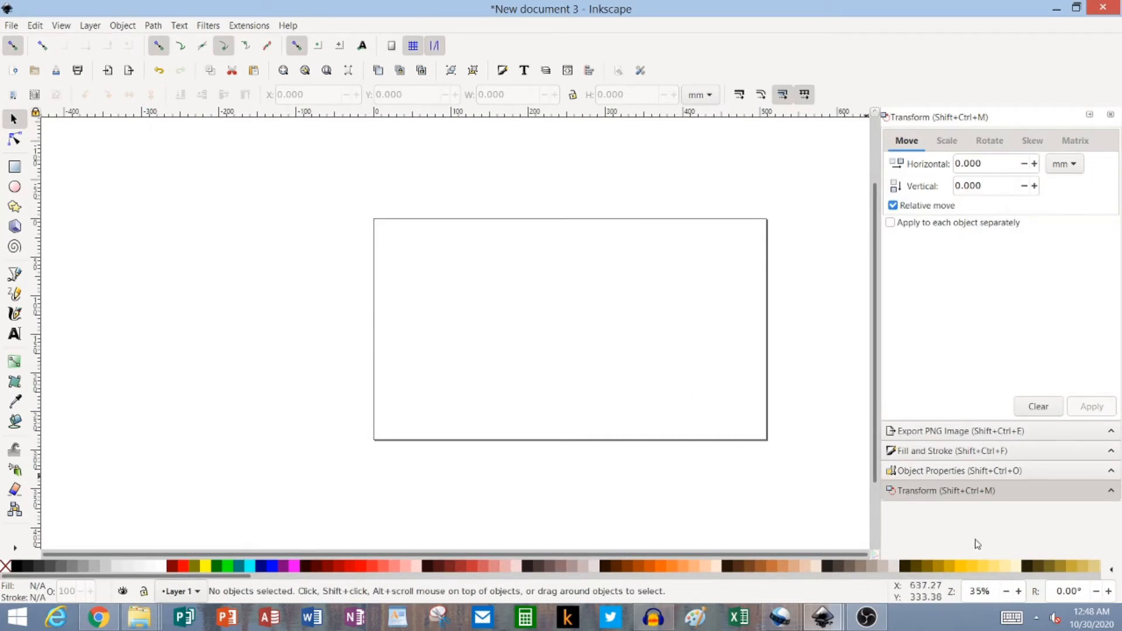
Step: Draw a yellow background rectangle about 503 mm by 280 mm covering nearly the whole page
{"action": "left_click", "coordinate": [1019, 591]}
{"action": "left_click", "coordinate": [1018, 592]}
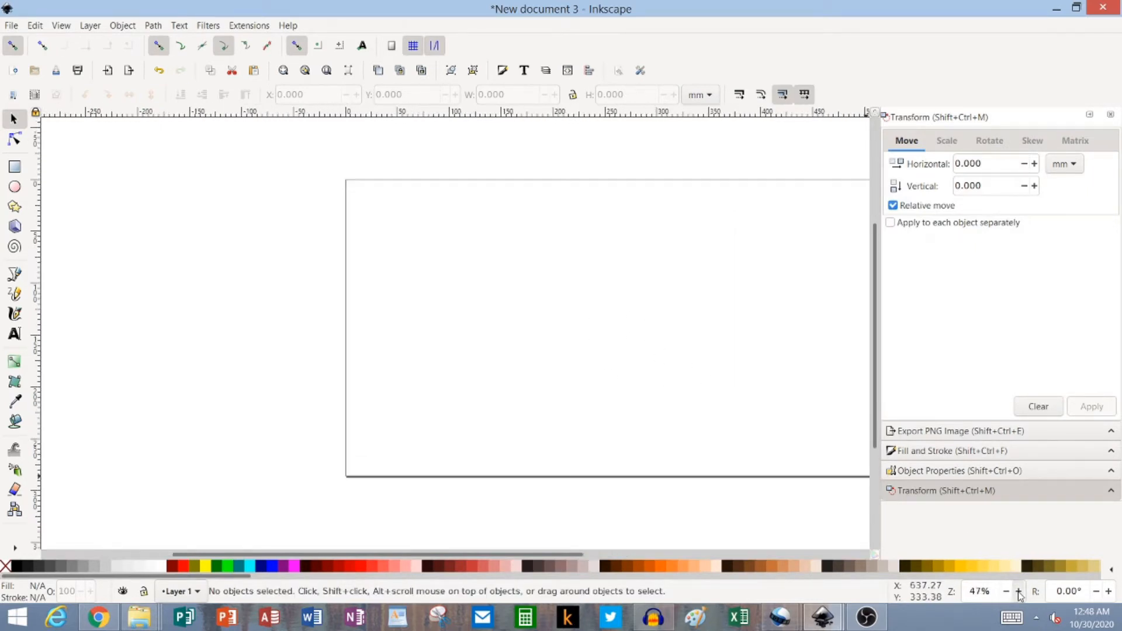
{"action": "left_click", "coordinate": [1018, 591]}
{"action": "left_click", "coordinate": [1019, 592]}
{"action": "left_click", "coordinate": [1018, 591]}
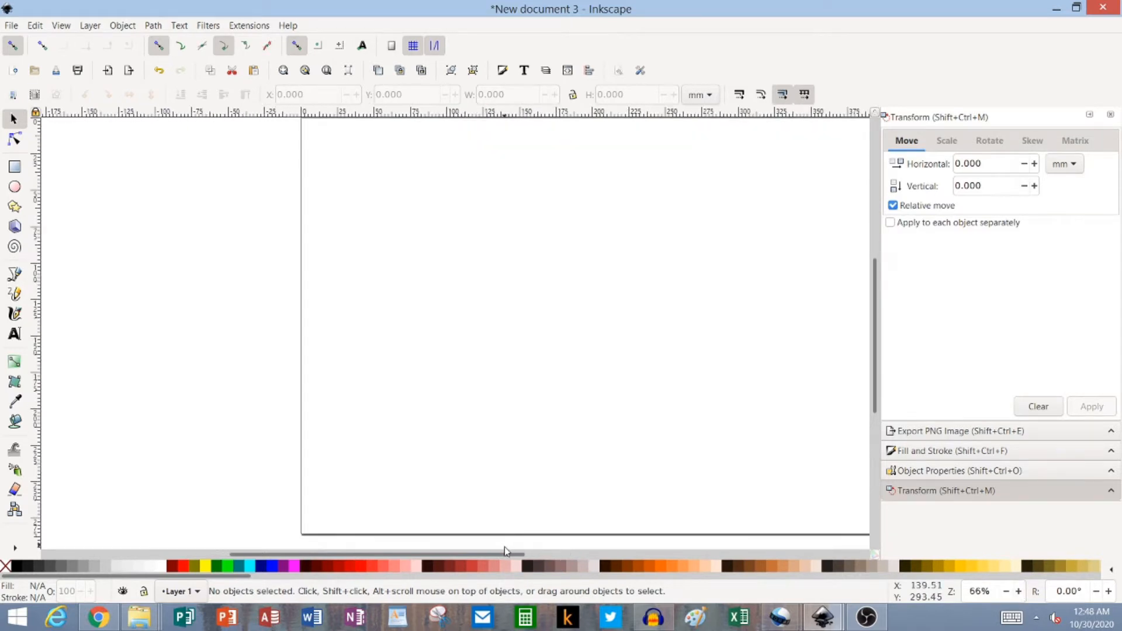
{"action": "left_click_drag", "start_coordinate": [506, 555], "coordinate": [602, 554]}
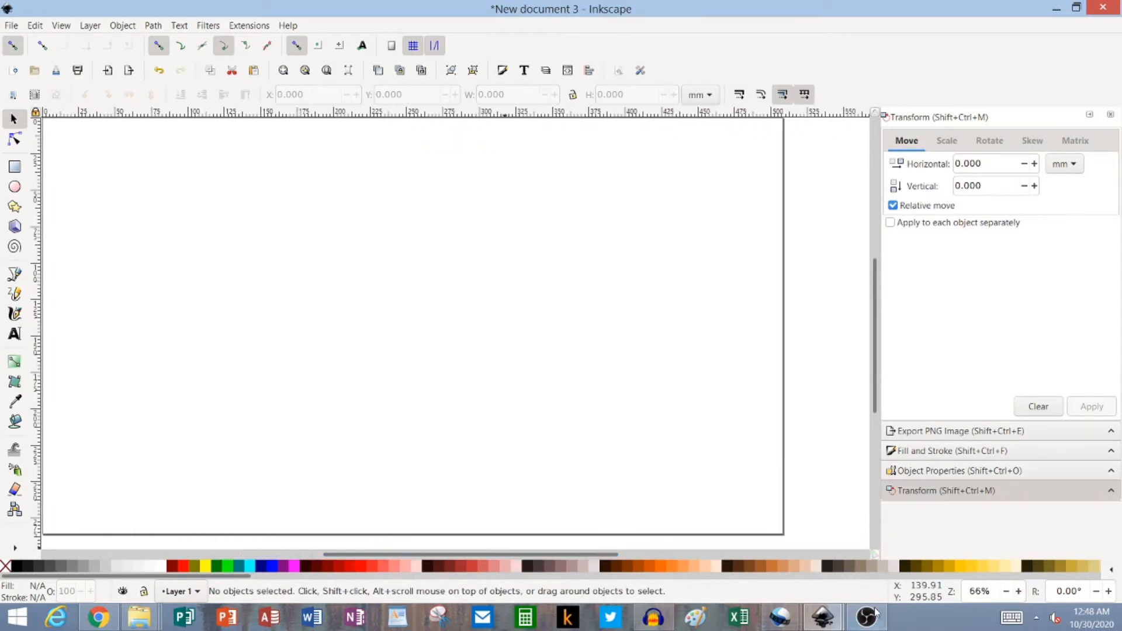
{"action": "left_click", "coordinate": [1007, 592]}
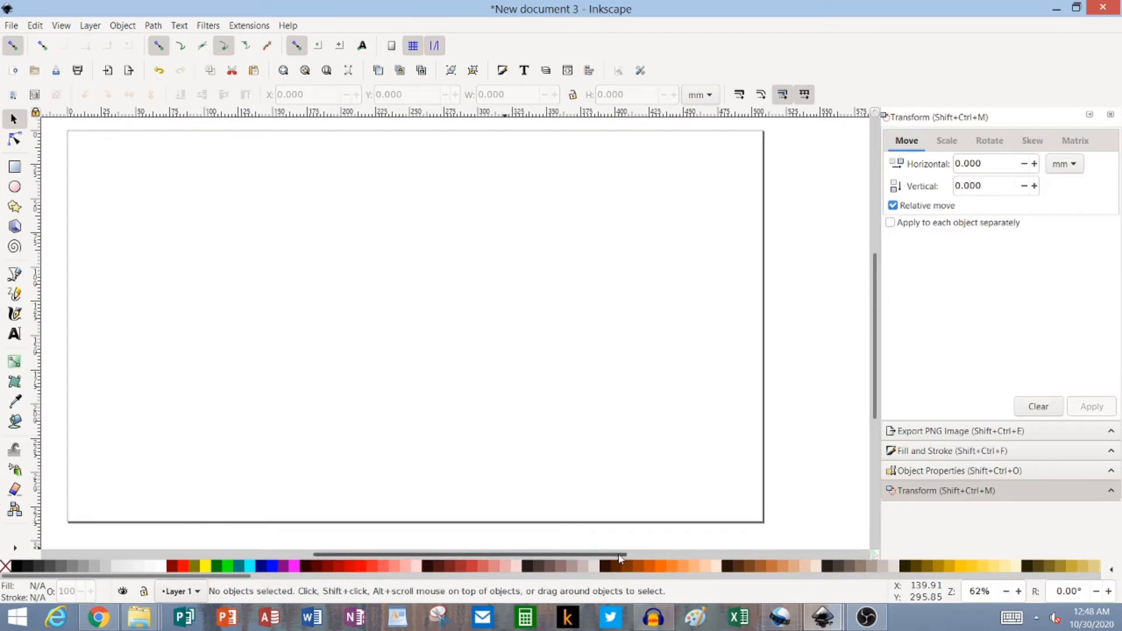
{"action": "left_click_drag", "start_coordinate": [619, 556], "coordinate": [598, 555]}
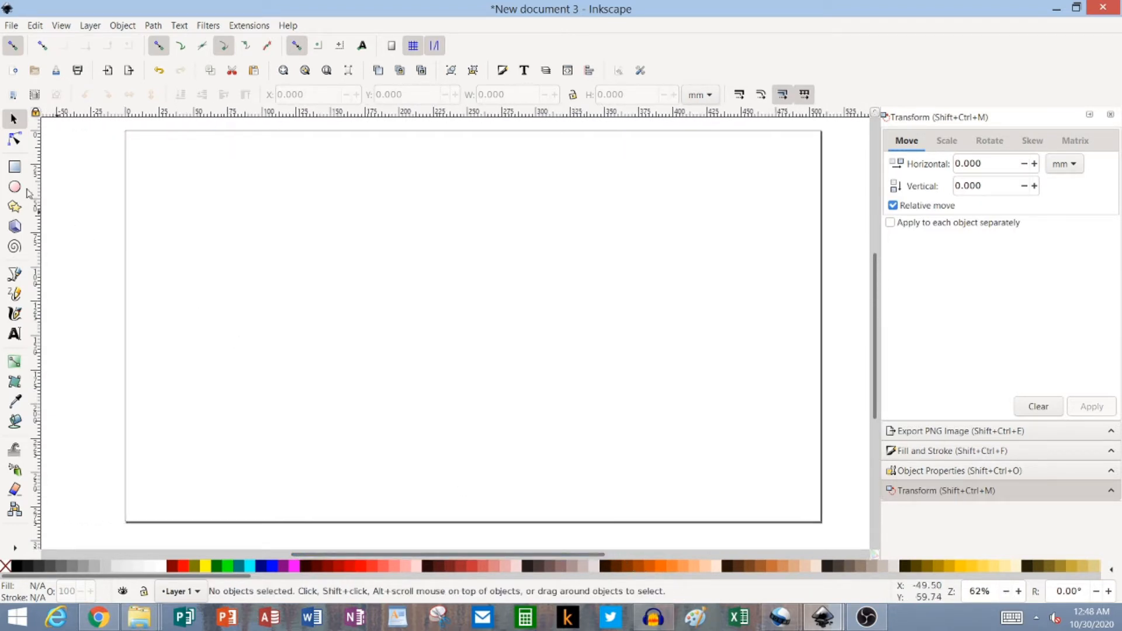
{"action": "left_click", "coordinate": [14, 167]}
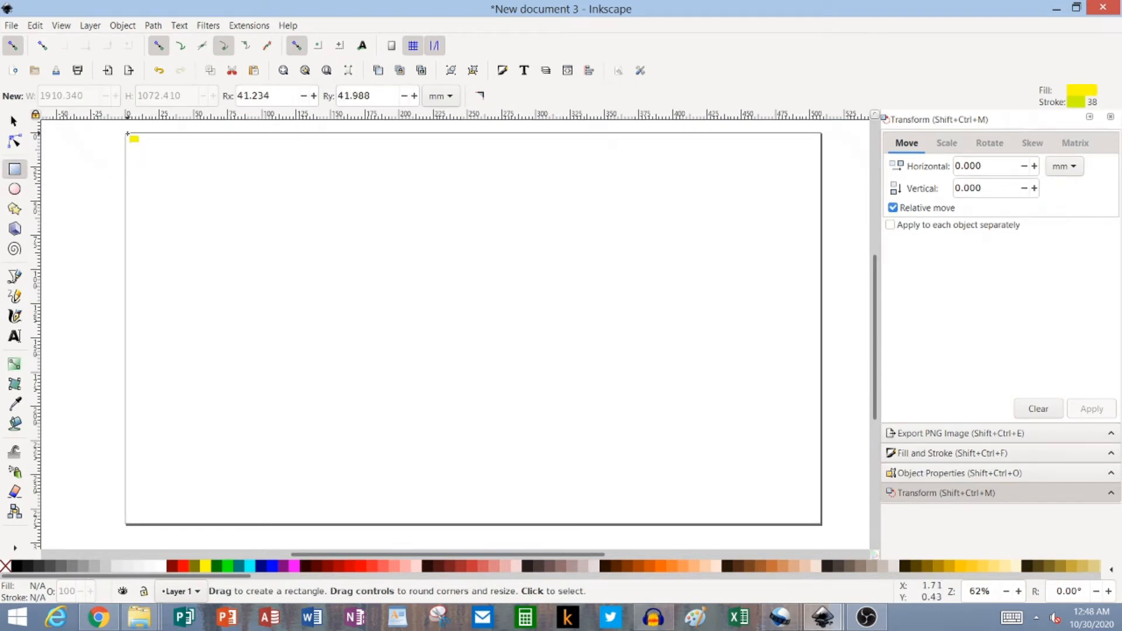
{"action": "mouse_move", "coordinate": [127, 134]}
{"action": "left_mouse_down"}
{"action": "mouse_move", "coordinate": [403, 311]}
{"action": "mouse_move", "coordinate": [742, 418]}
{"action": "mouse_move", "coordinate": [804, 479]}
{"action": "mouse_move", "coordinate": [816, 517]}
{"action": "left_mouse_up"}
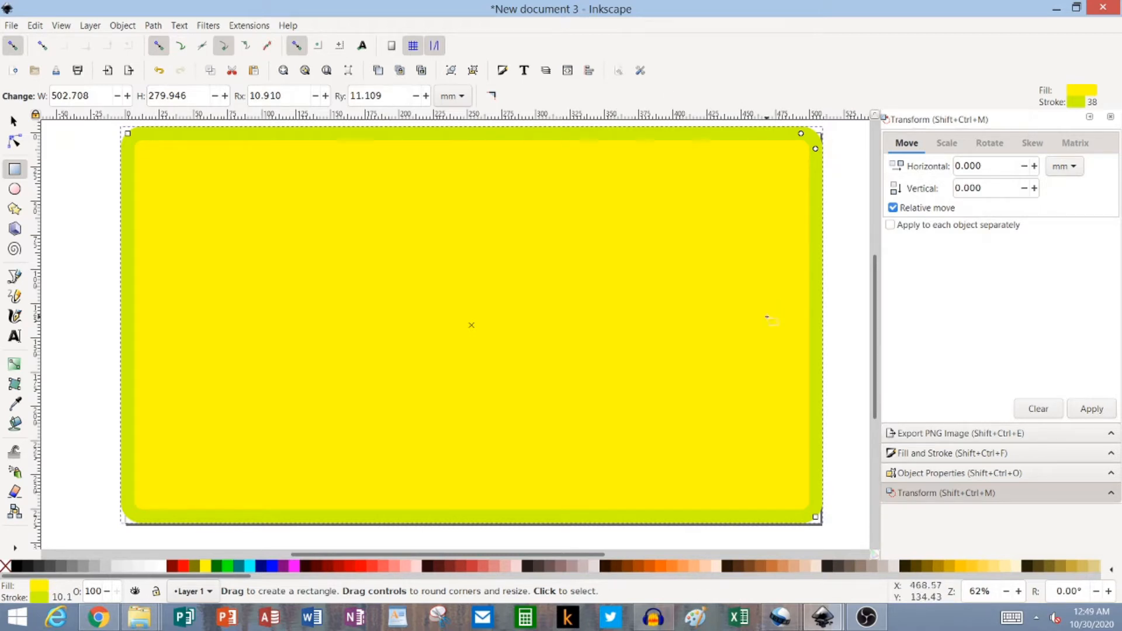
Step: Compare with the finished Episode57Thumbnail.svg and square off the background rectangle's corners by reducing both radii to 0
{"action": "key", "text": "alt+Tab"}
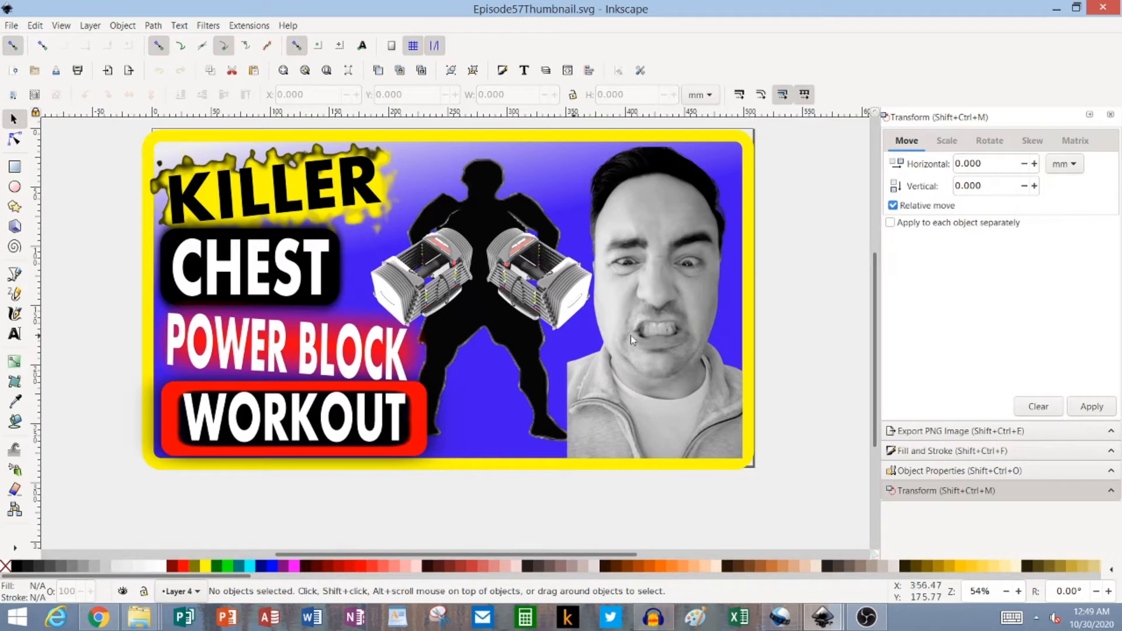
{"action": "key", "text": "alt+Tab"}
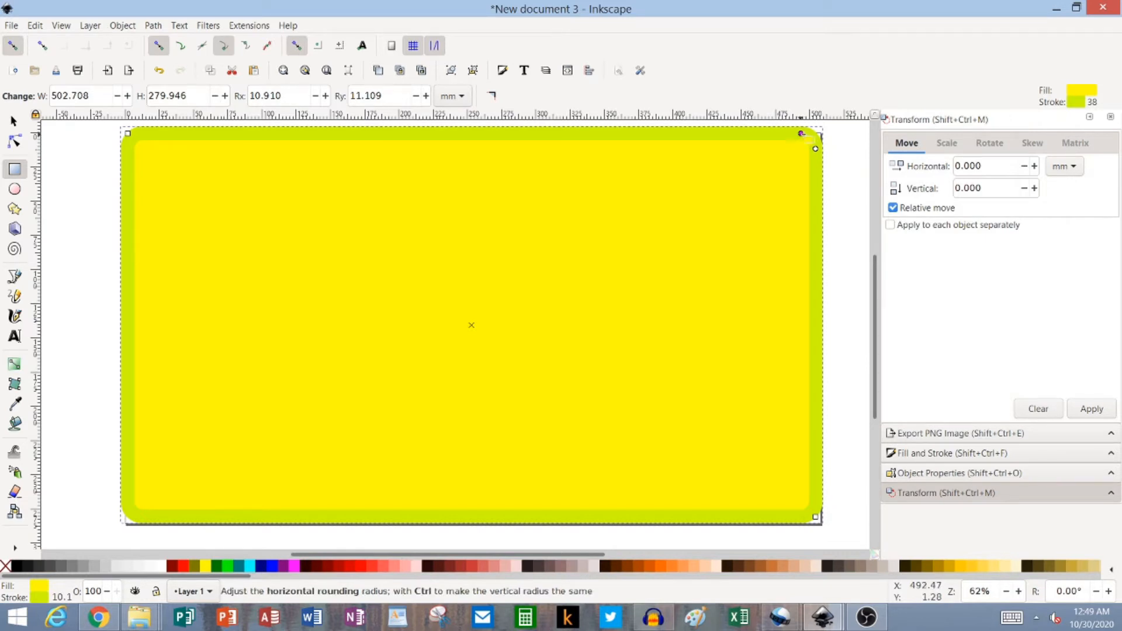
{"action": "mouse_move", "coordinate": [802, 133]}
{"action": "left_mouse_down"}
{"action": "mouse_move", "coordinate": [835, 134]}
{"action": "mouse_move", "coordinate": [816, 133]}
{"action": "left_mouse_up"}
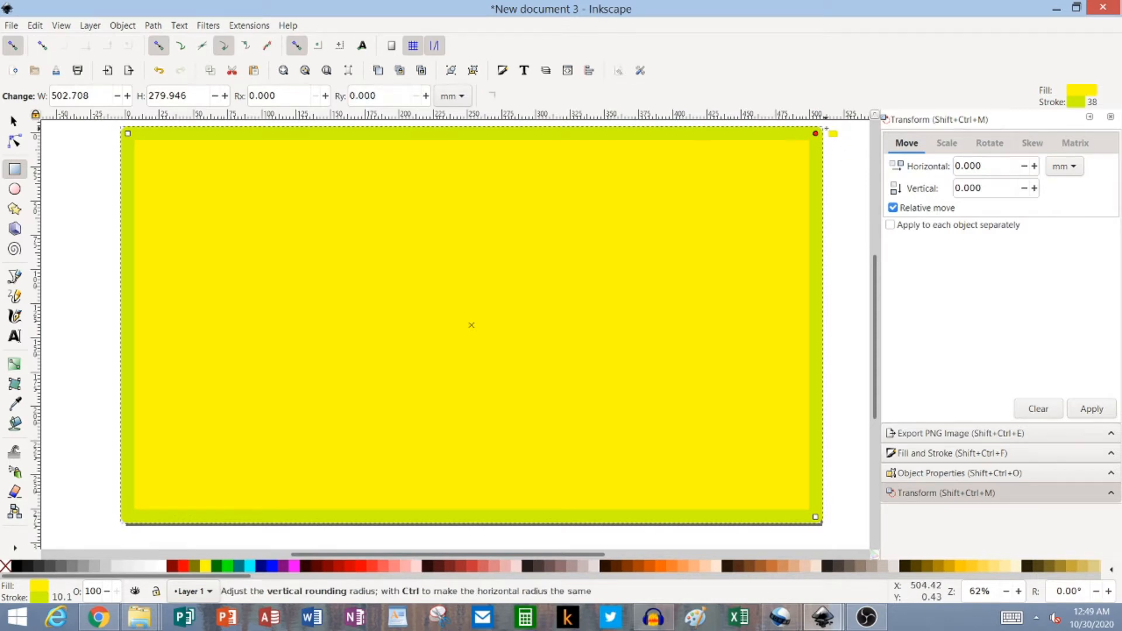
{"action": "left_click", "coordinate": [865, 233]}
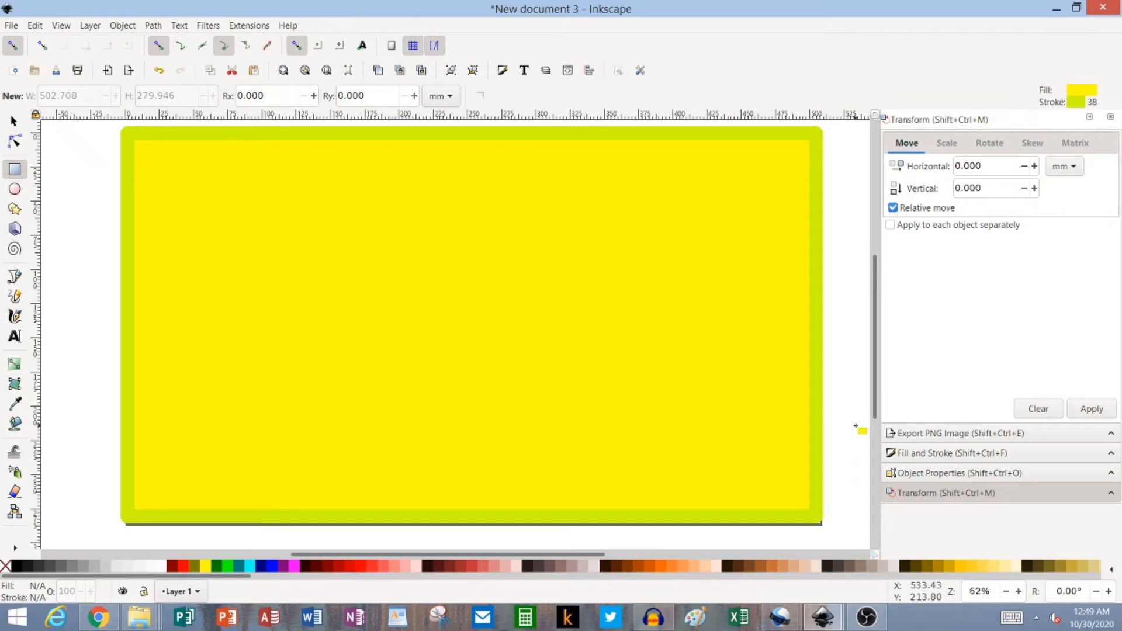
Step: Change the background rectangle's flat fill to bright green (03ff00ff) using the color wheel
{"action": "left_click", "coordinate": [930, 461]}
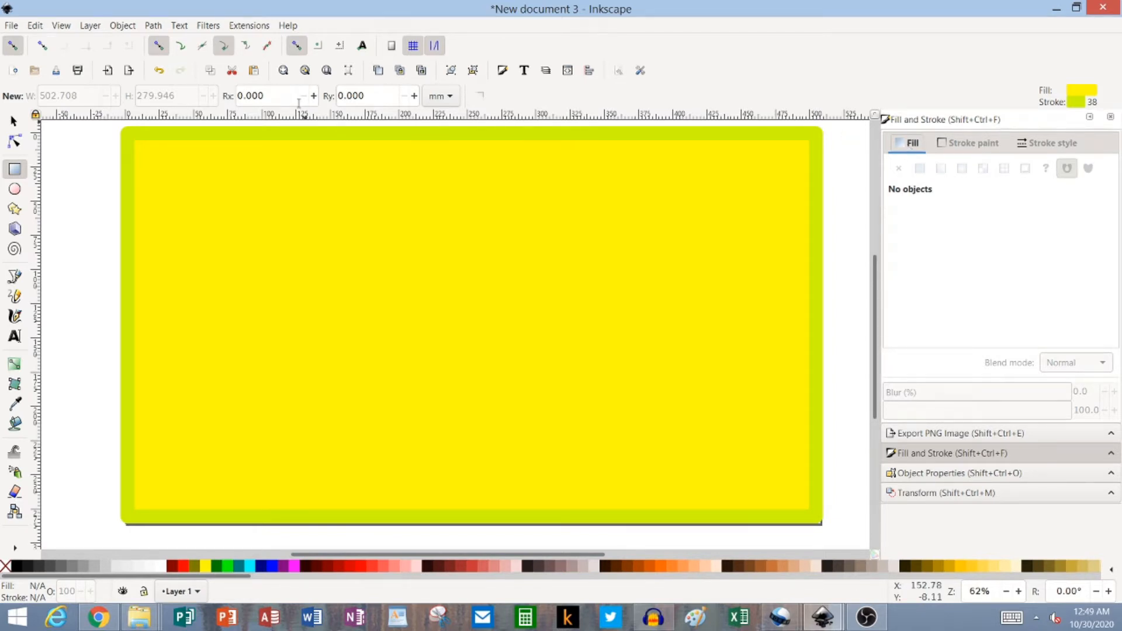
{"action": "left_click", "coordinate": [14, 120]}
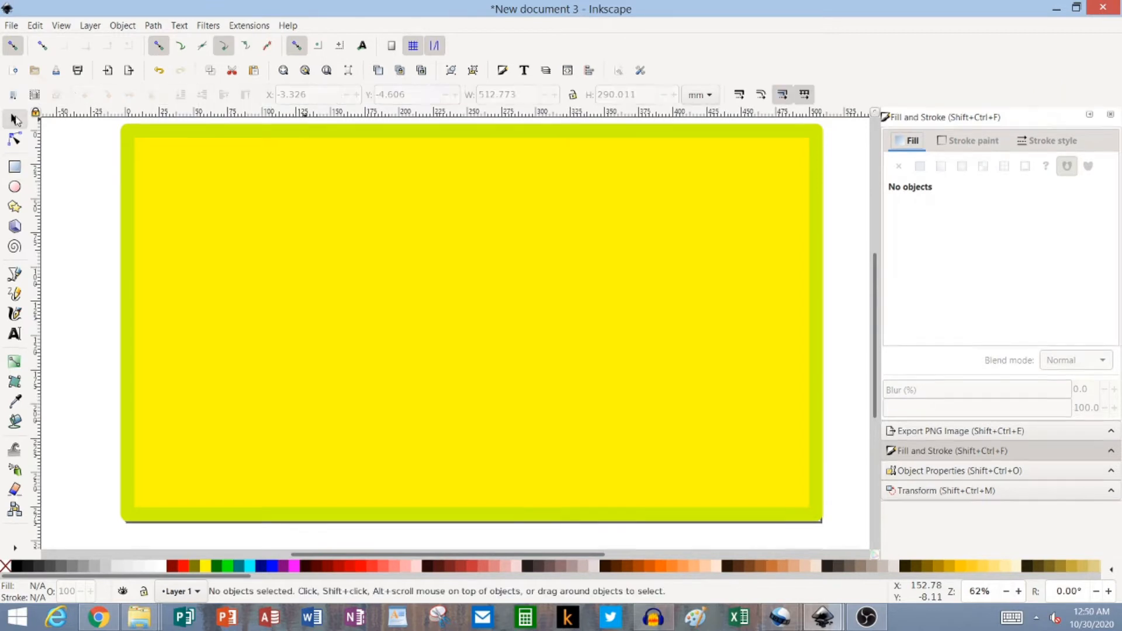
{"action": "left_click", "coordinate": [150, 132]}
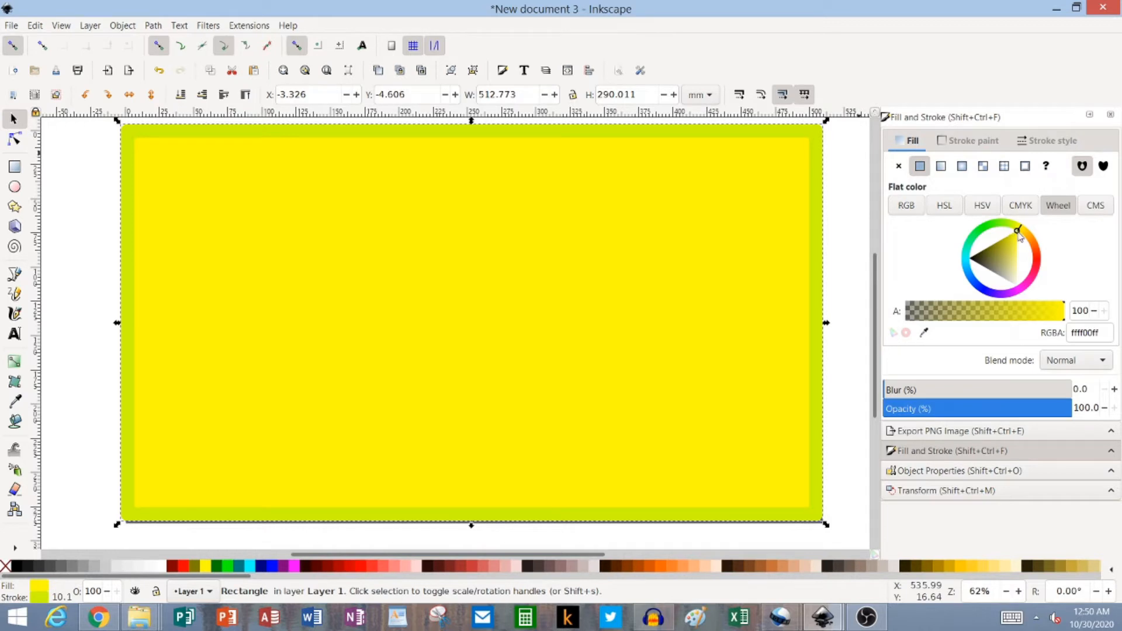
{"action": "left_click_drag", "start_coordinate": [1018, 233], "coordinate": [983, 227]}
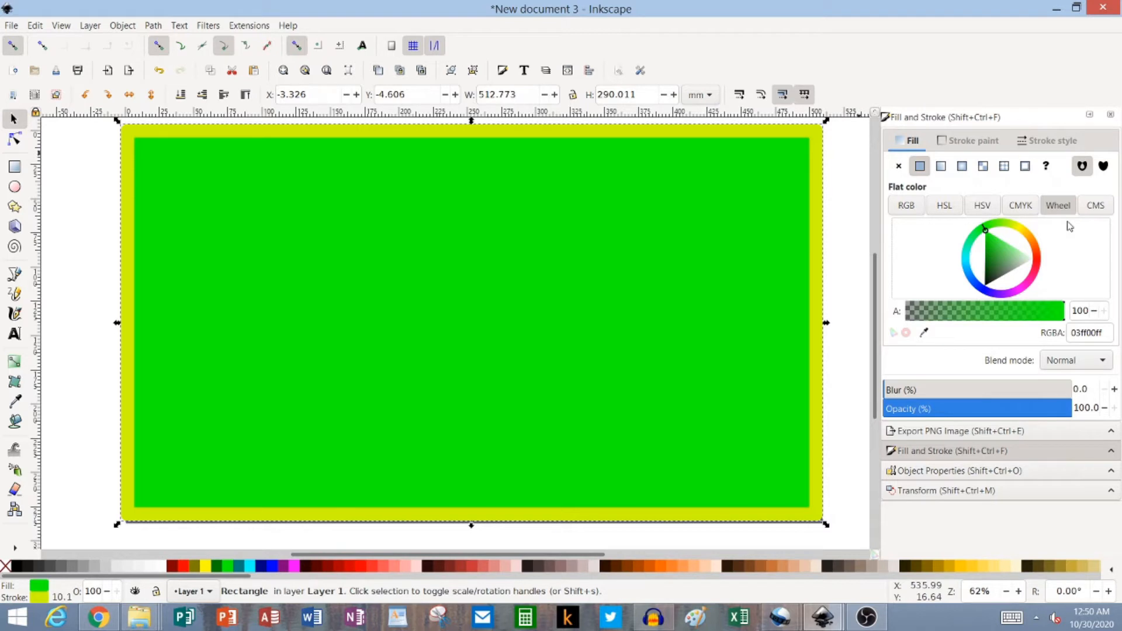
Step: Change the rectangle's stroke paint to orange (f84500ff) with the color wheel and view it in the RGB, HSL and HSV color modes
{"action": "left_click", "coordinate": [945, 146]}
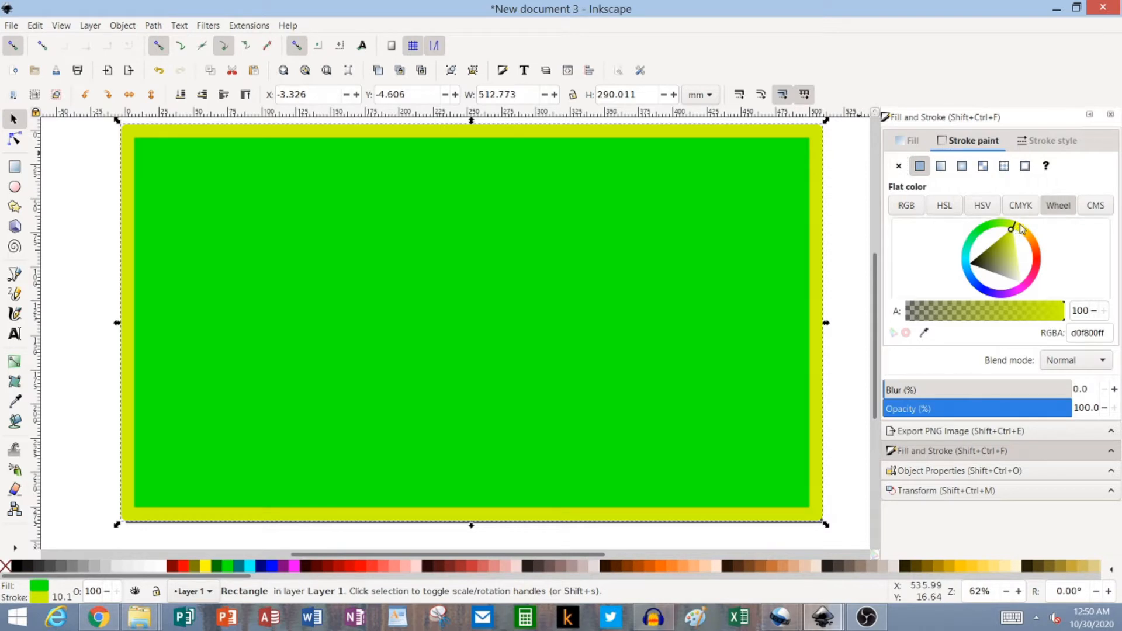
{"action": "left_click_drag", "start_coordinate": [1015, 230], "coordinate": [1043, 252]}
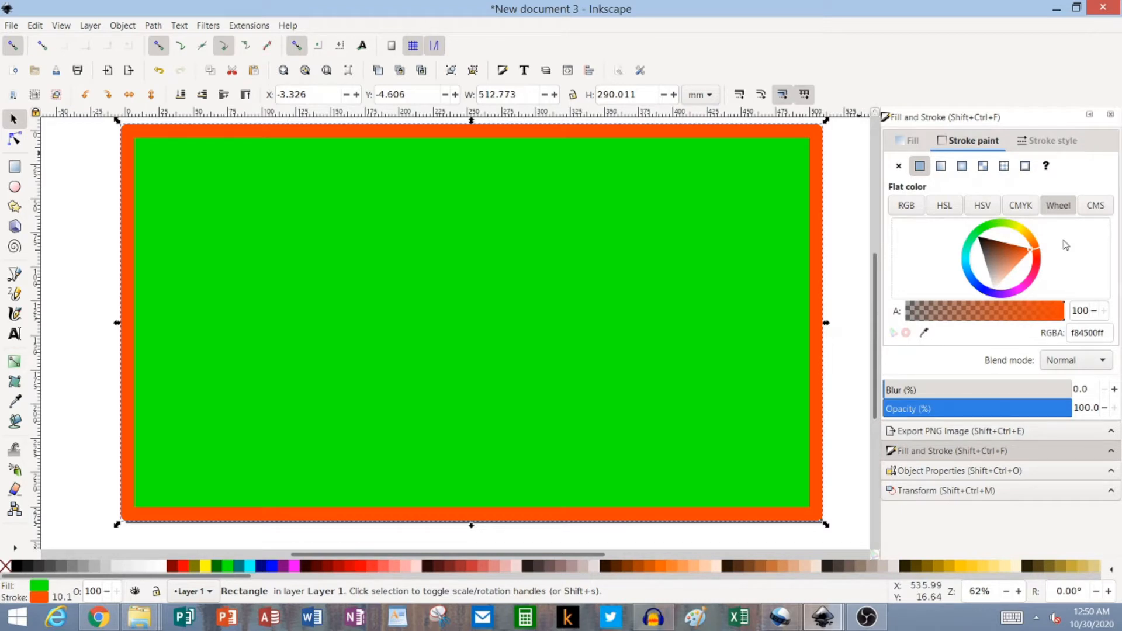
{"action": "left_click", "coordinate": [907, 209]}
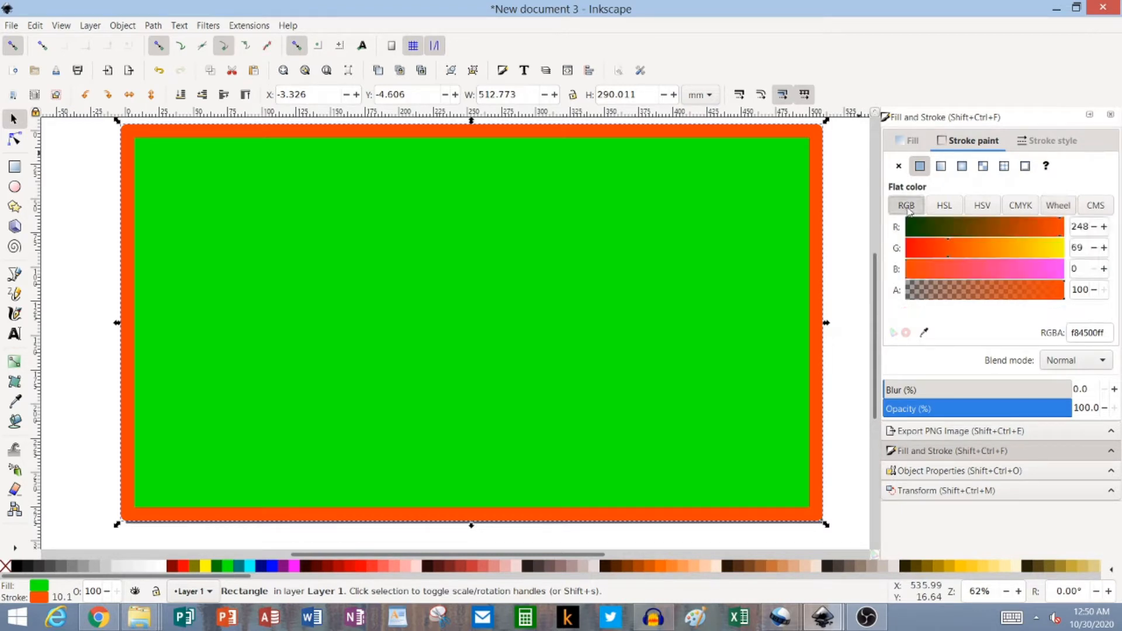
{"action": "left_click", "coordinate": [947, 207]}
{"action": "left_click", "coordinate": [980, 208]}
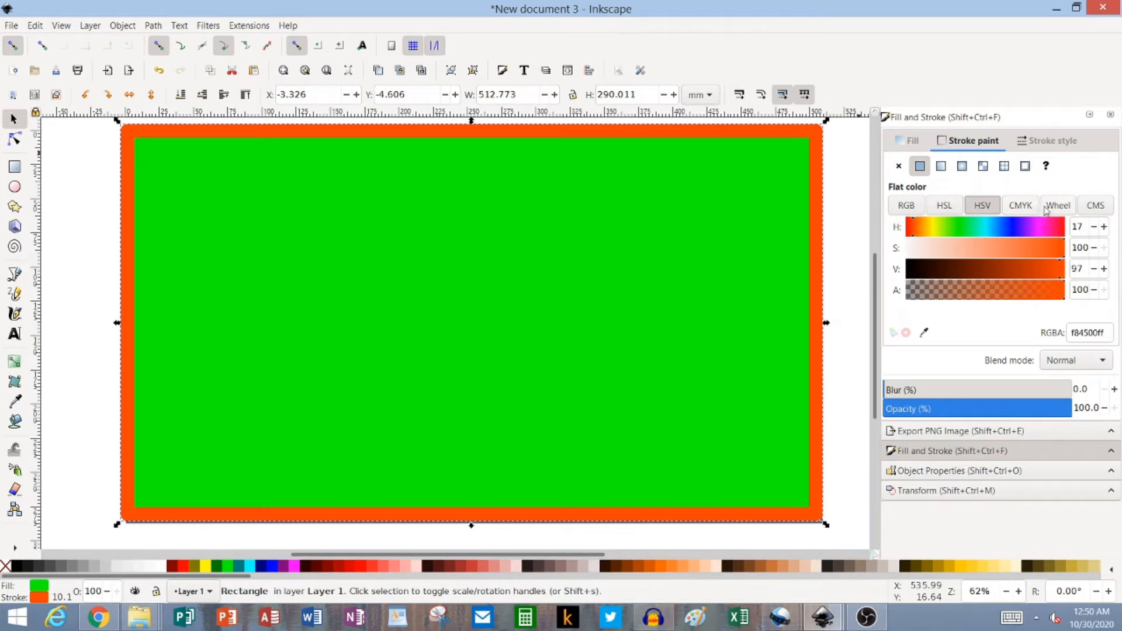
Step: Reduce the background rectangle's stroke width to 7.065 mm, keeping its orange stroke paint in the color wheel mode
{"action": "left_click", "coordinate": [1058, 209]}
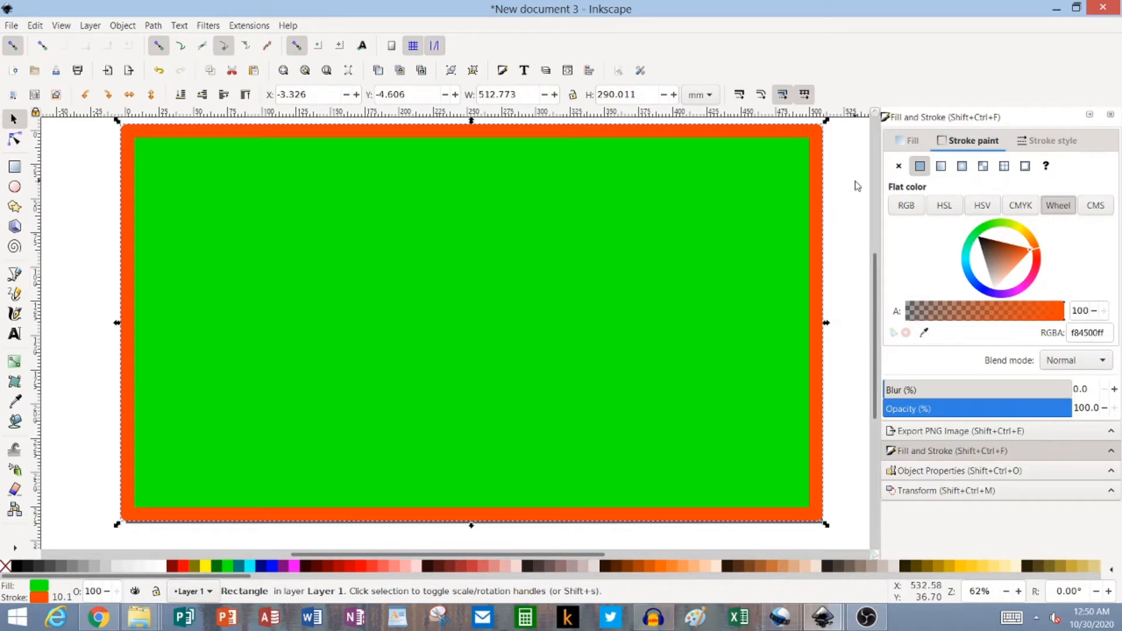
{"action": "left_click", "coordinate": [1056, 143]}
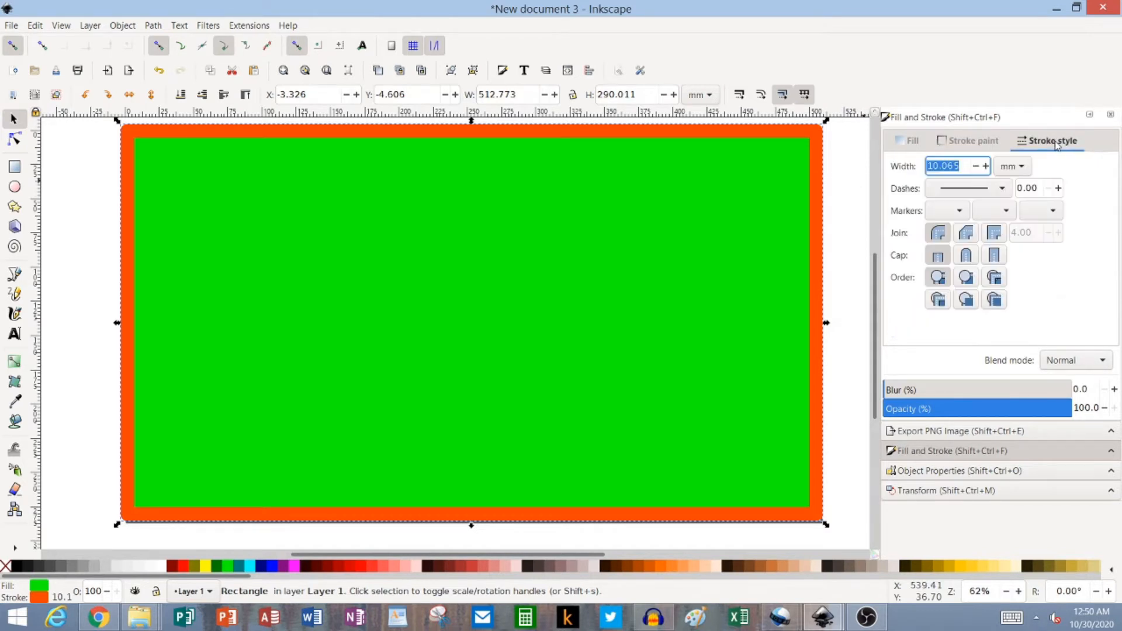
{"action": "left_click", "coordinate": [976, 167]}
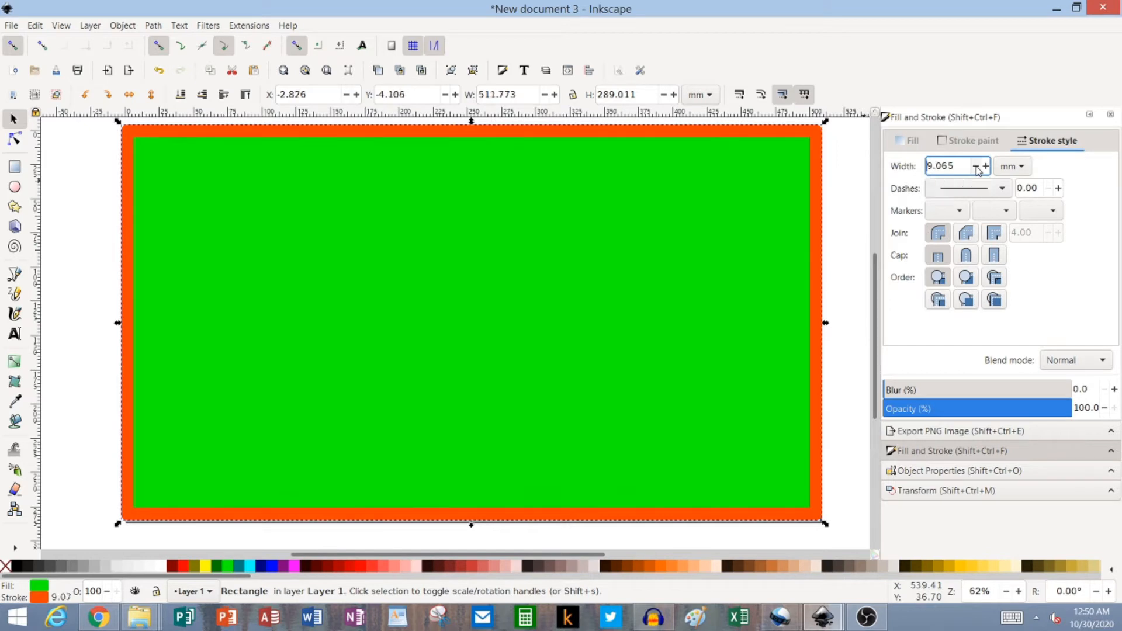
{"action": "left_click", "coordinate": [975, 168]}
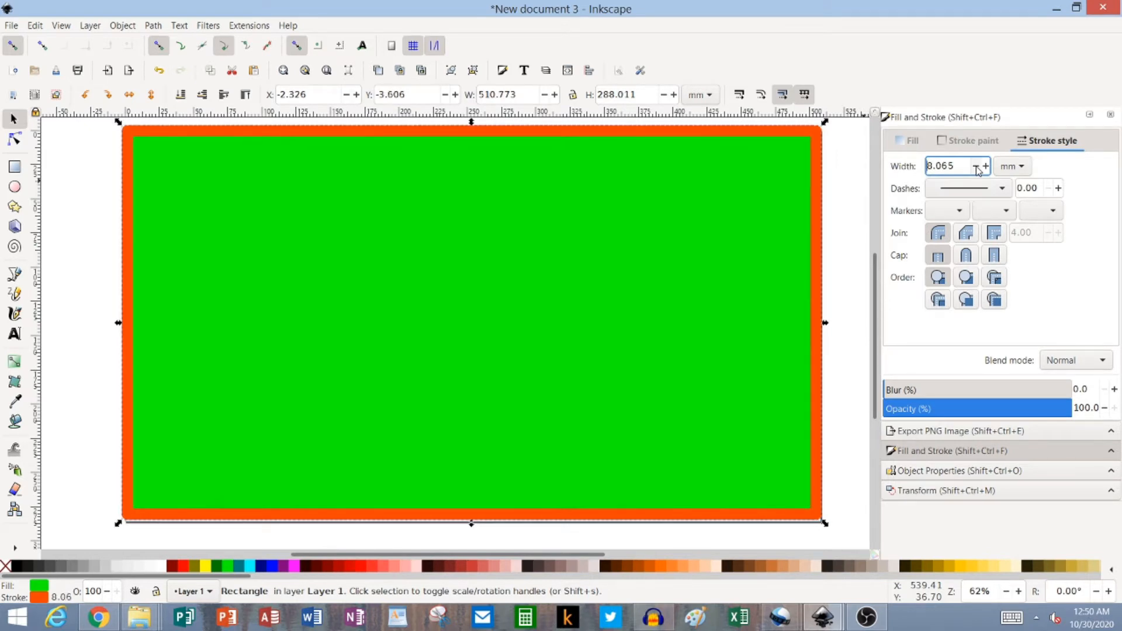
{"action": "left_click", "coordinate": [976, 169]}
{"action": "left_click", "coordinate": [976, 168]}
{"action": "left_click", "coordinate": [976, 168]}
{"action": "left_click", "coordinate": [976, 168]}
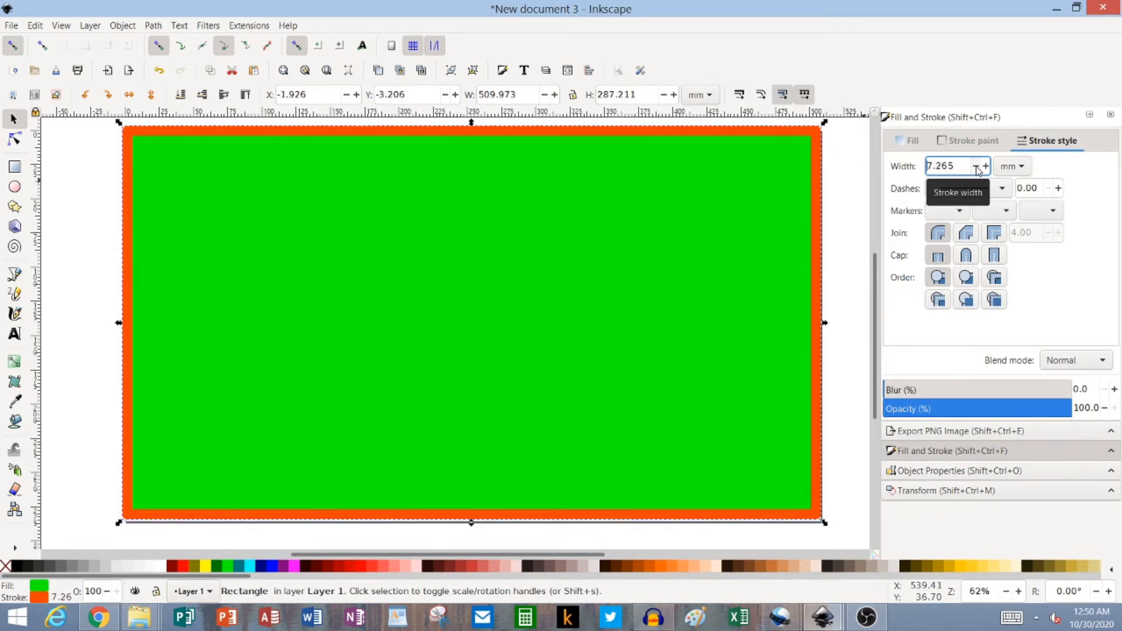
{"action": "left_click", "coordinate": [976, 169]}
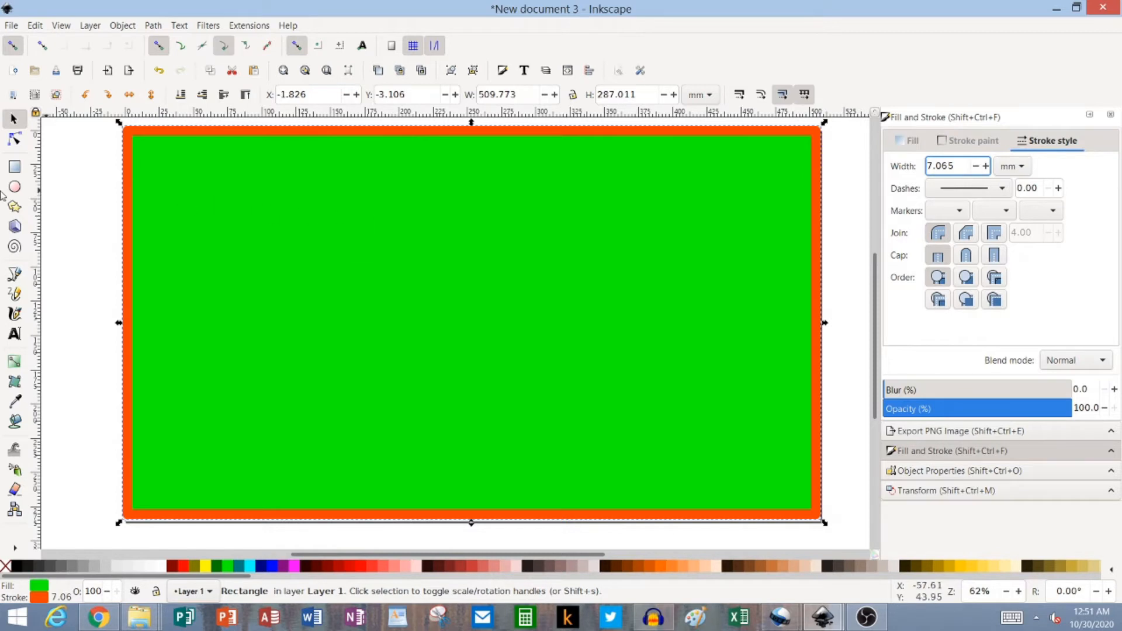
Step: Resize the background rectangle with its corner handle to about 502 mm by 283 mm so it reaches the page's lower edge
{"action": "left_click", "coordinate": [14, 169]}
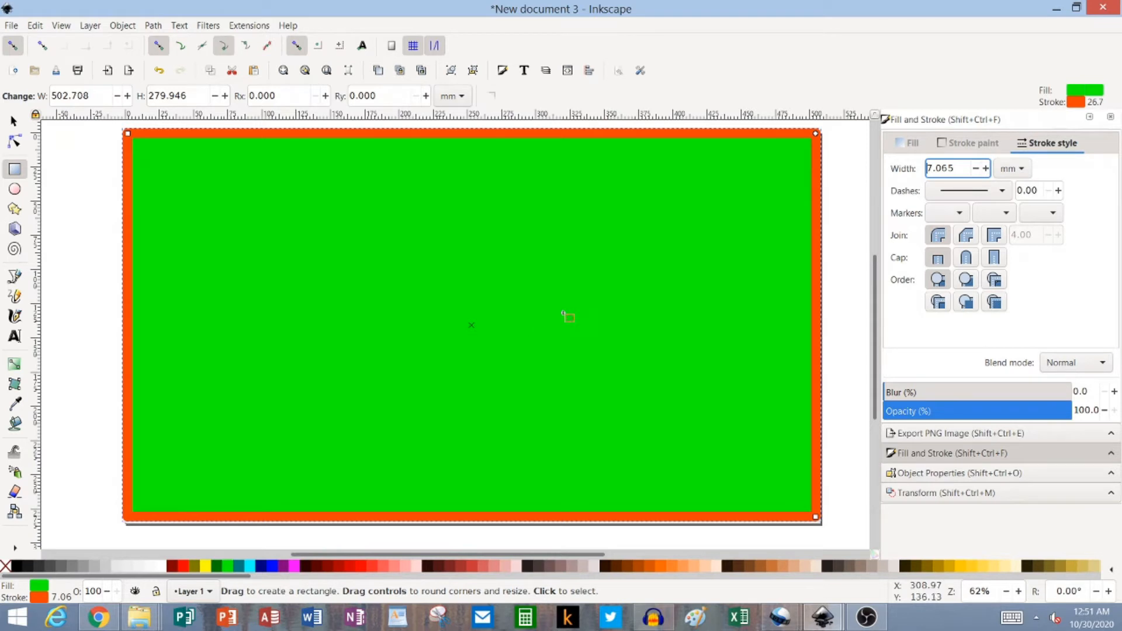
{"action": "left_click", "coordinate": [906, 145]}
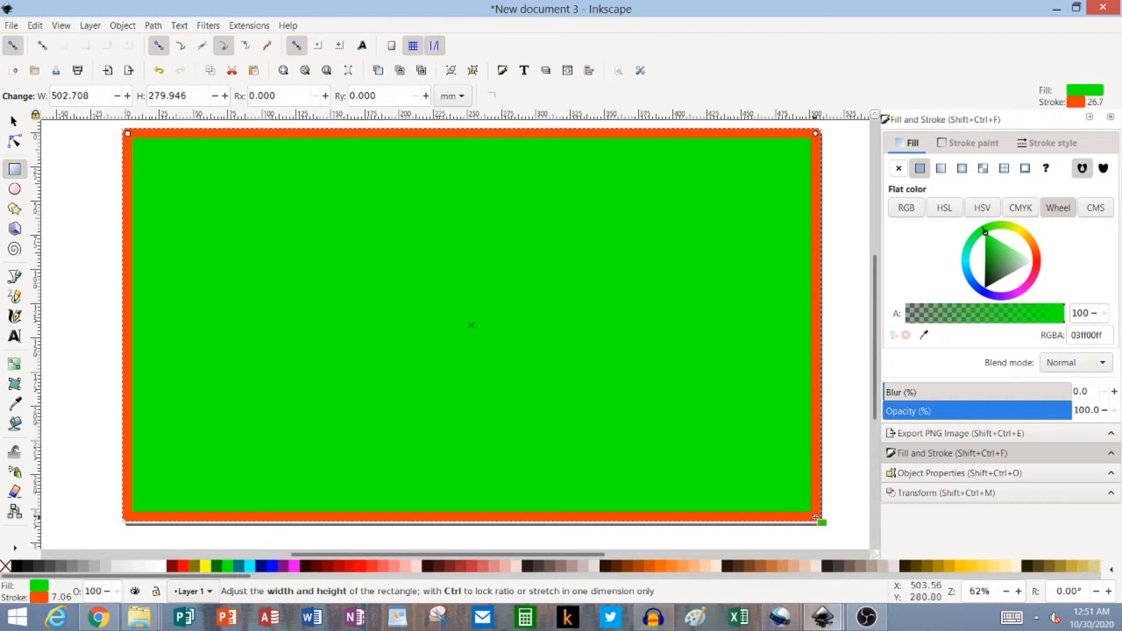
{"action": "mouse_move", "coordinate": [816, 518]}
{"action": "left_mouse_down"}
{"action": "mouse_move", "coordinate": [726, 453]}
{"action": "mouse_move", "coordinate": [836, 525]}
{"action": "mouse_move", "coordinate": [816, 521]}
{"action": "left_mouse_up"}
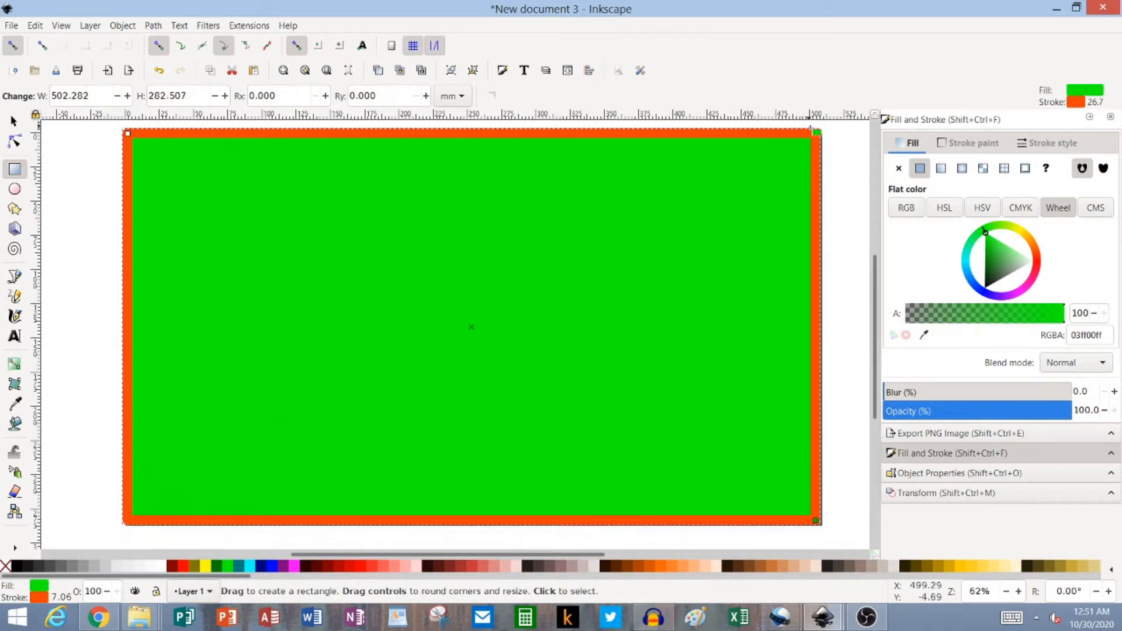
{"action": "mouse_move", "coordinate": [816, 133]}
{"action": "left_mouse_down"}
{"action": "mouse_move", "coordinate": [791, 160]}
{"action": "mouse_move", "coordinate": [817, 132]}
{"action": "left_mouse_up"}
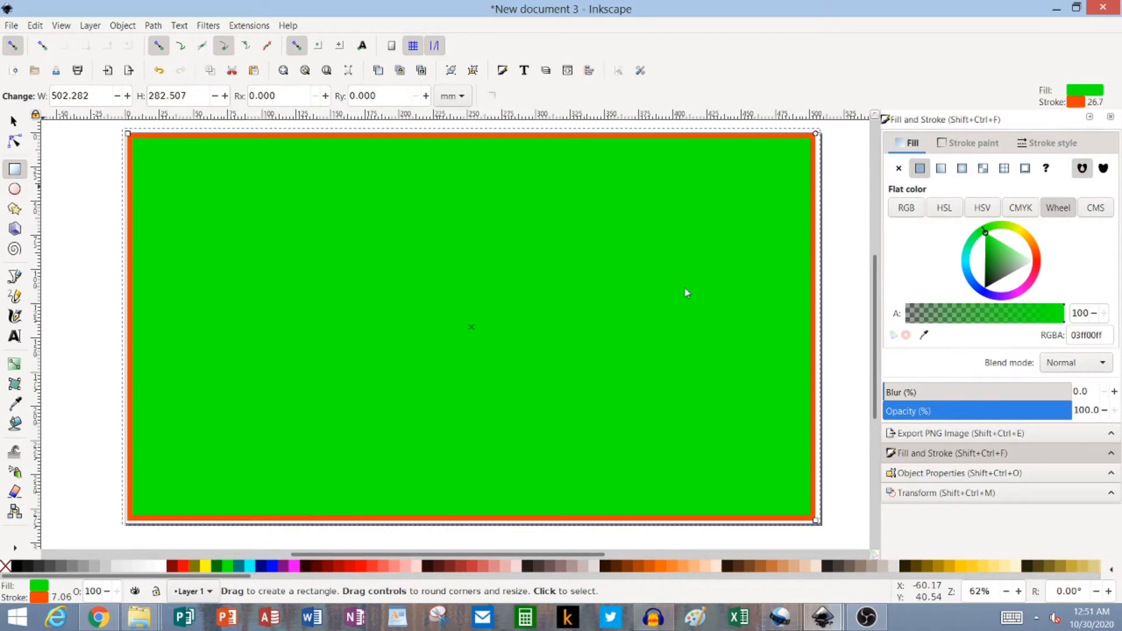
{"action": "key", "text": "ctrl+shift+p"}
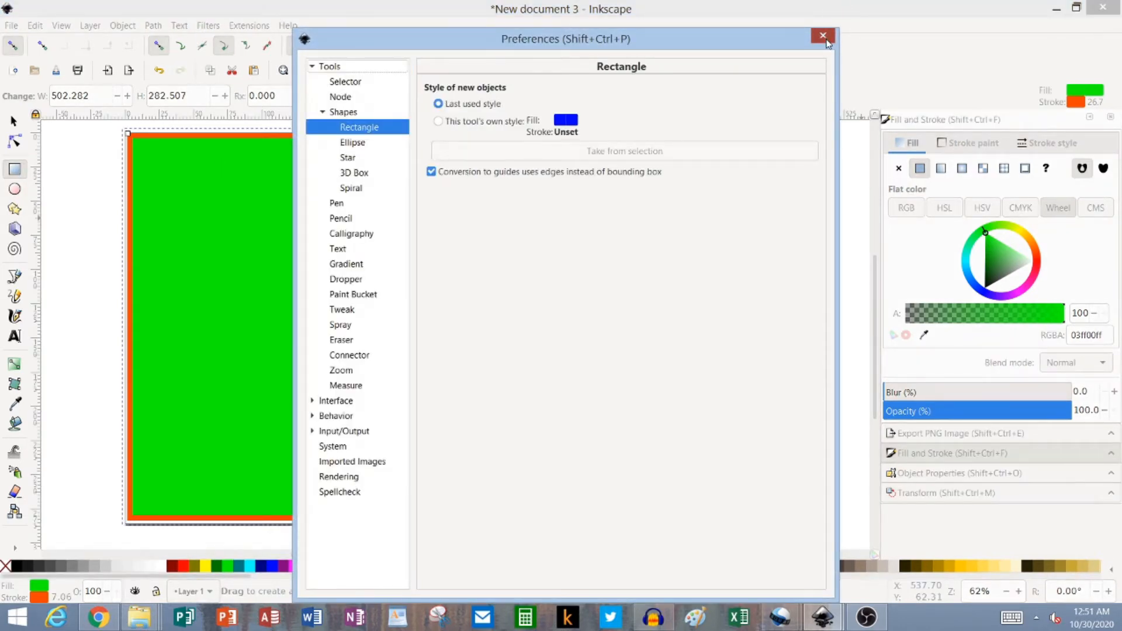
{"action": "left_click", "coordinate": [823, 35]}
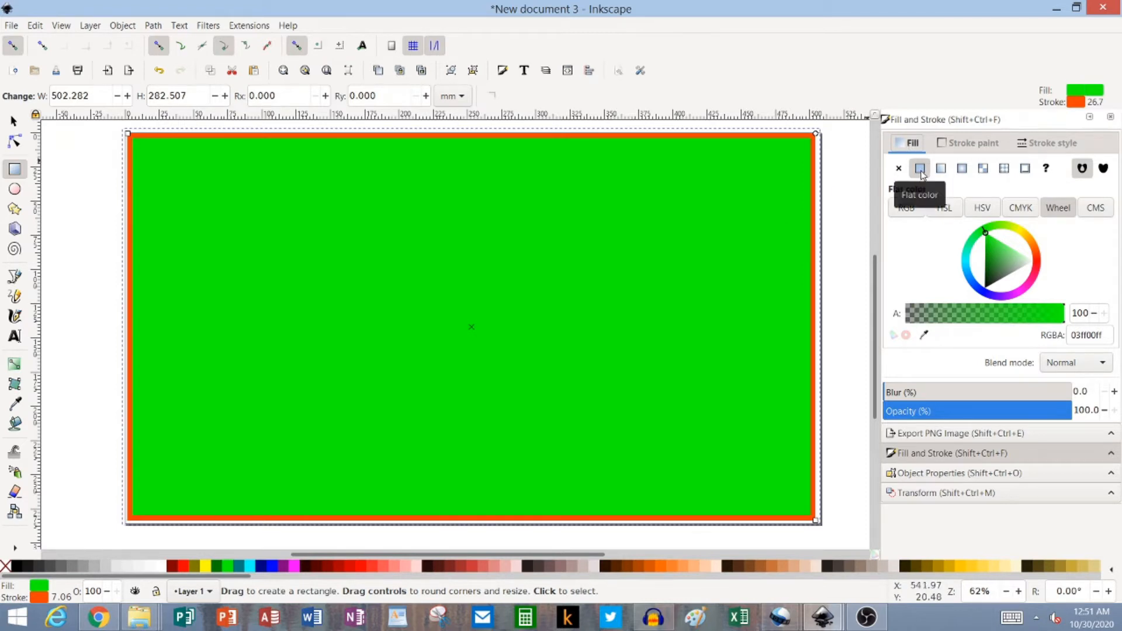
Step: Try a linear gradient fill on the rectangle, angling its transparent end toward the upper-right corner
{"action": "left_click", "coordinate": [940, 169]}
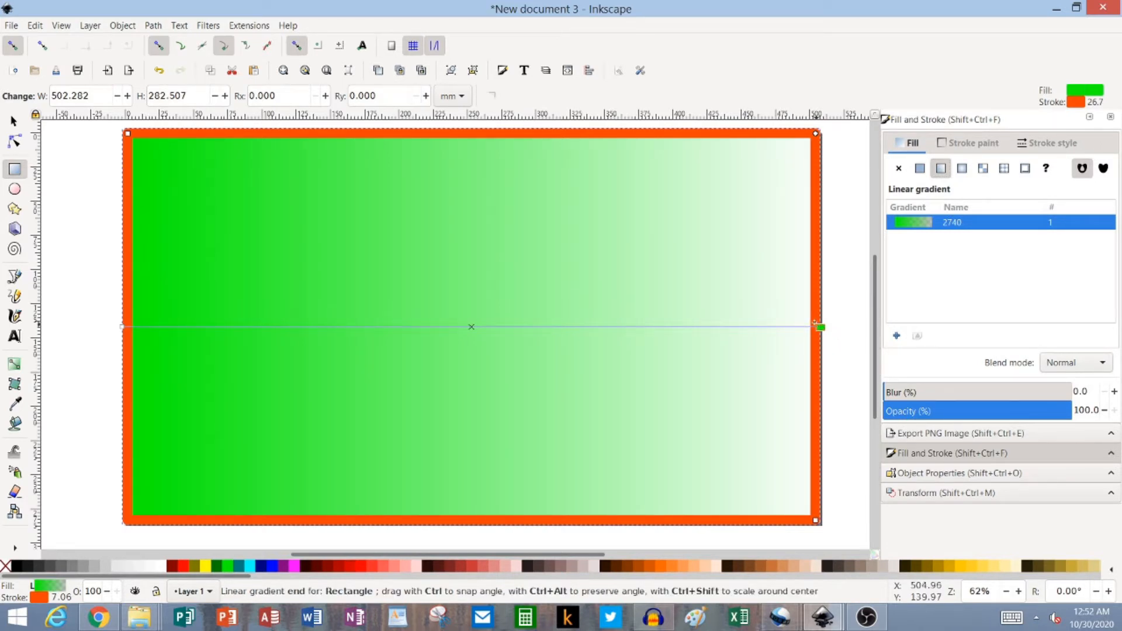
{"action": "left_click_drag", "start_coordinate": [815, 323], "coordinate": [713, 153]}
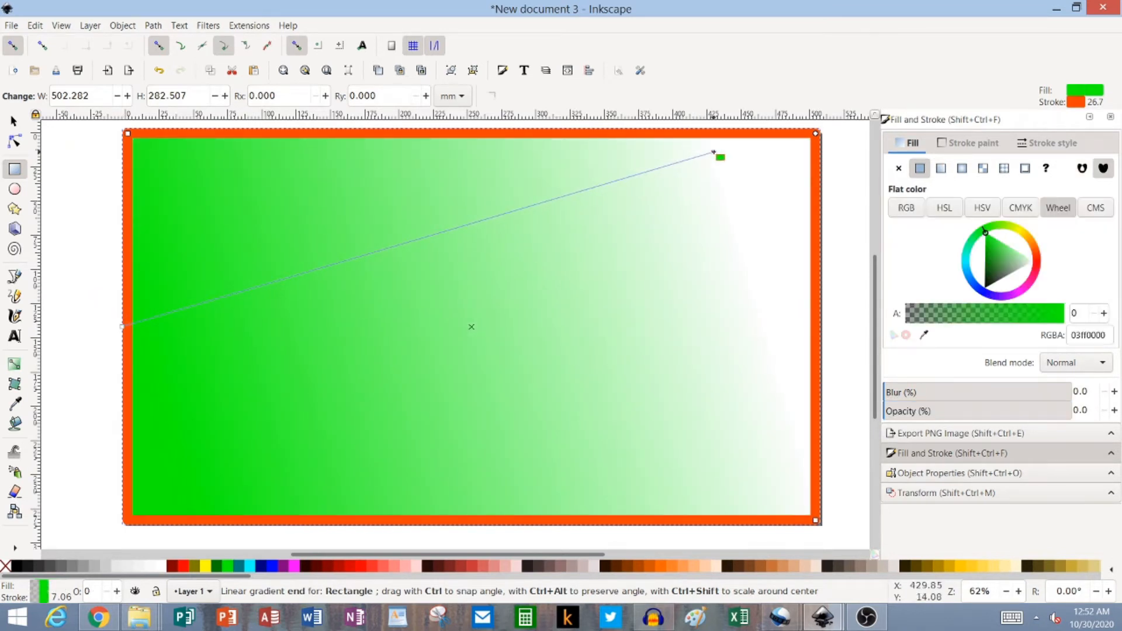
{"action": "left_click", "coordinate": [941, 170]}
Step: Give the rectangle a green radial gradient fill, pull its radius toward the upper-left corner and deselect the rectangle
{"action": "left_click", "coordinate": [964, 171]}
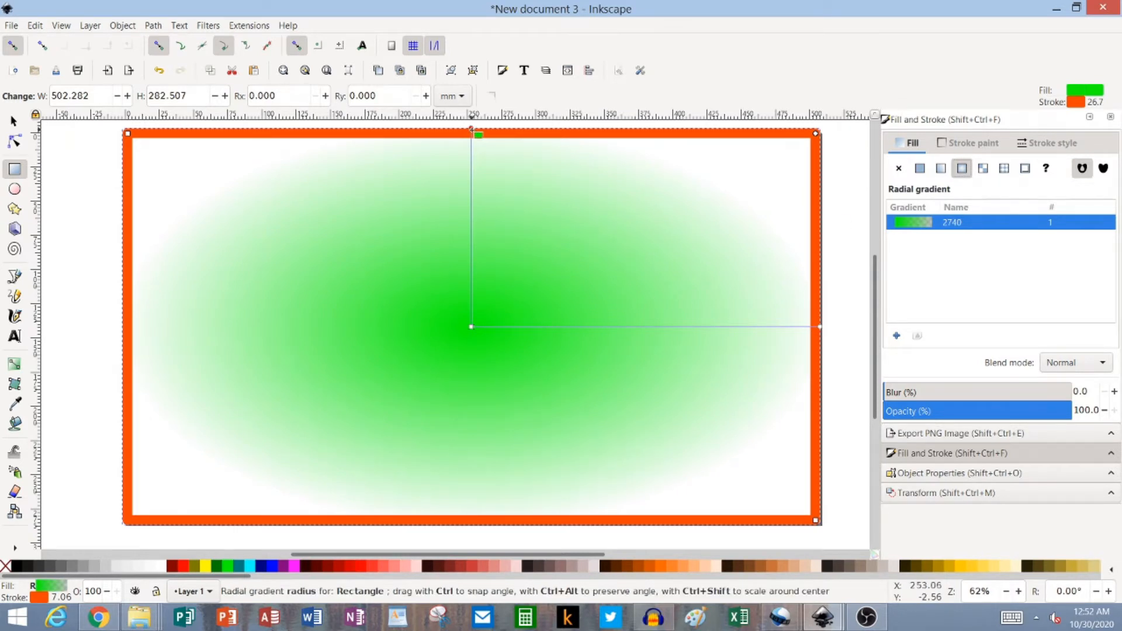
{"action": "left_click_drag", "start_coordinate": [471, 129], "coordinate": [169, 214]}
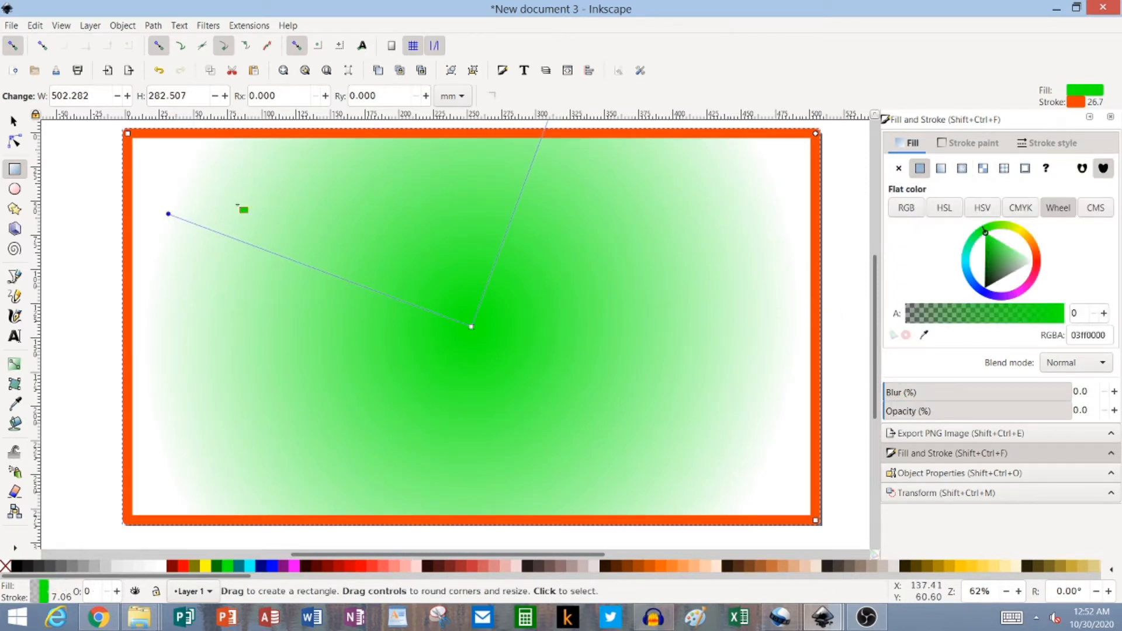
{"action": "left_click", "coordinate": [13, 121]}
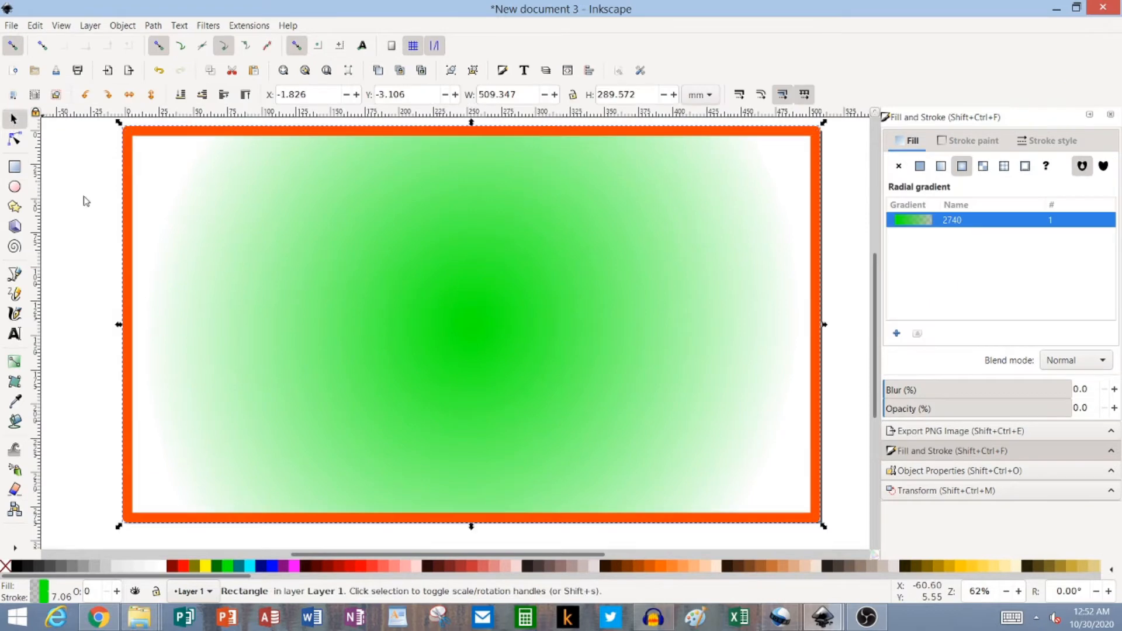
{"action": "left_click", "coordinate": [853, 248]}
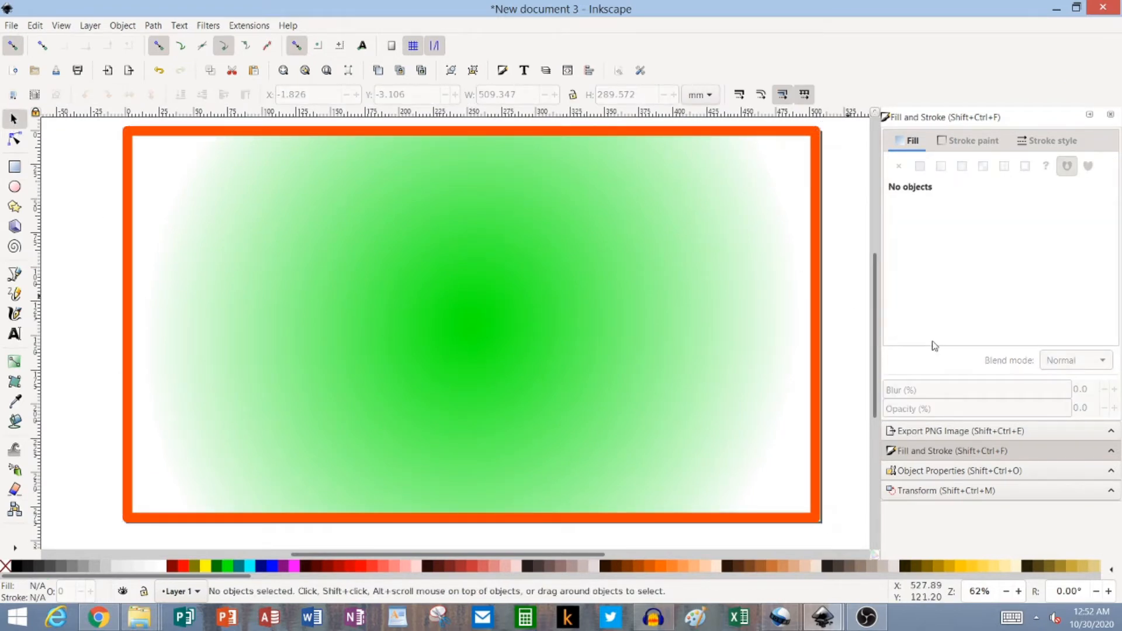
Step: Compare the background with Episode57Thumbnail.svg and browse the Expressions folder for a face photo to import into the new document
{"action": "key", "text": "alt+Tab"}
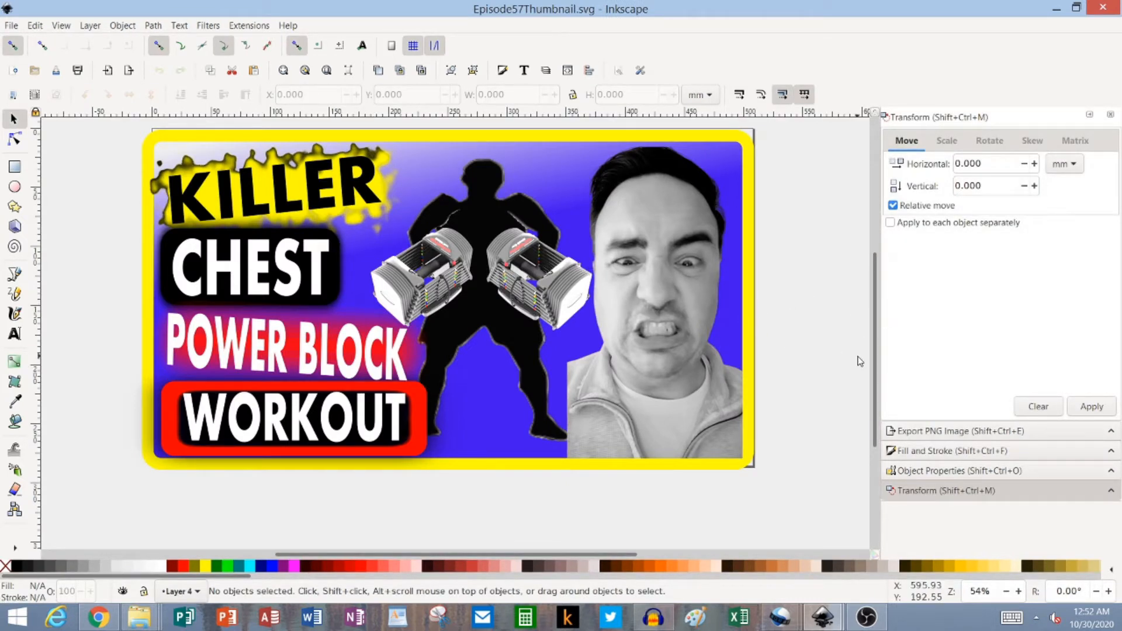
{"action": "key", "text": "alt+Tab"}
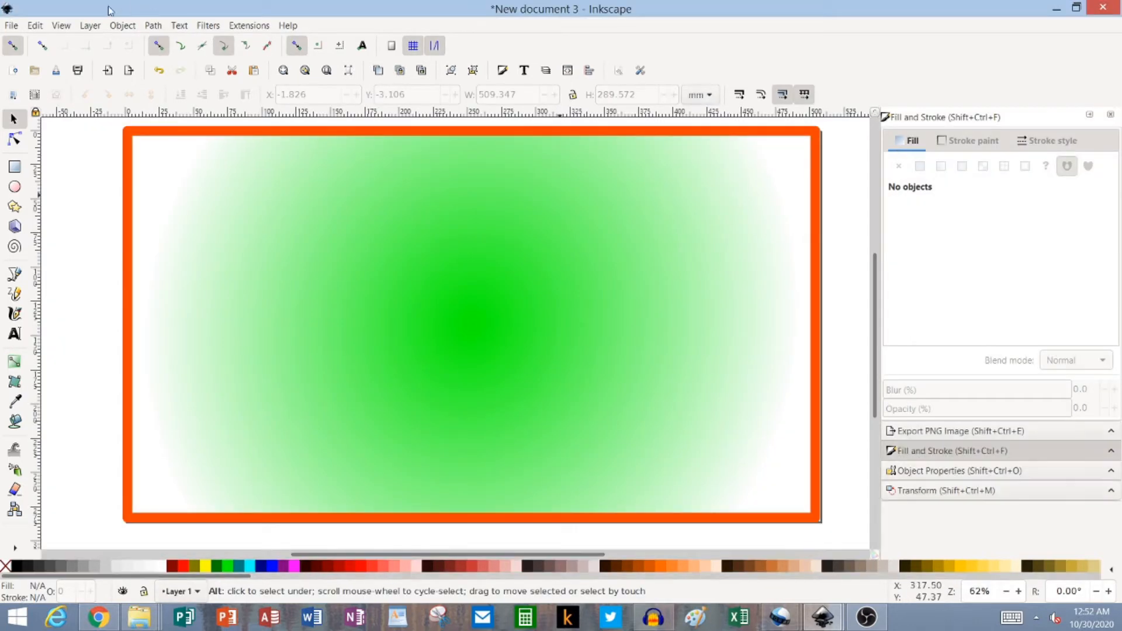
{"action": "left_click", "coordinate": [12, 26]}
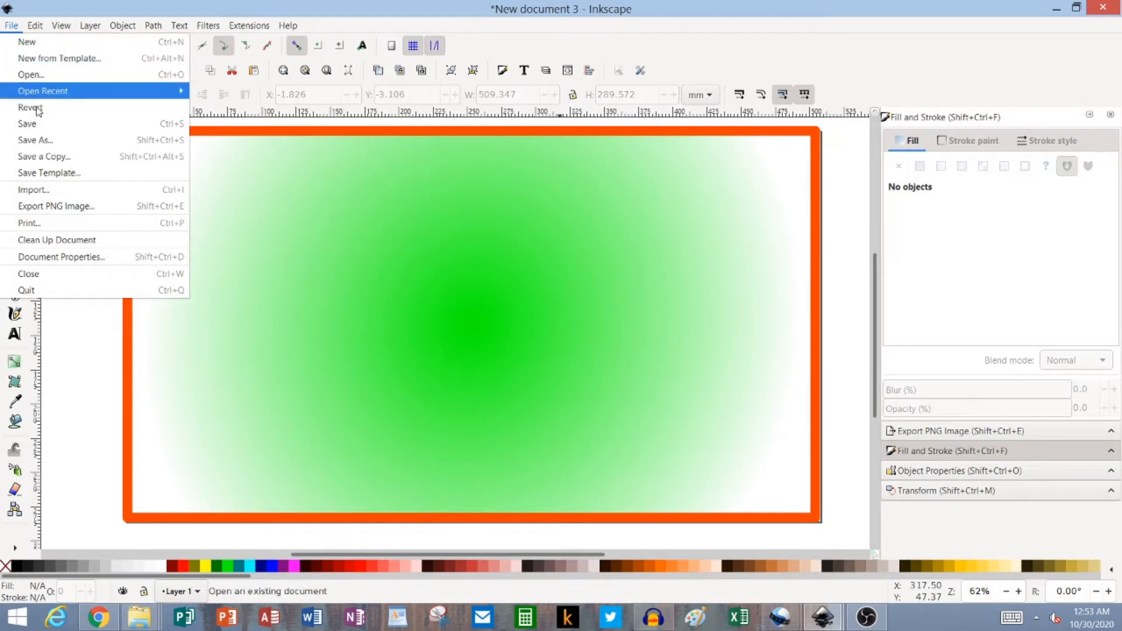
{"action": "left_click", "coordinate": [59, 193]}
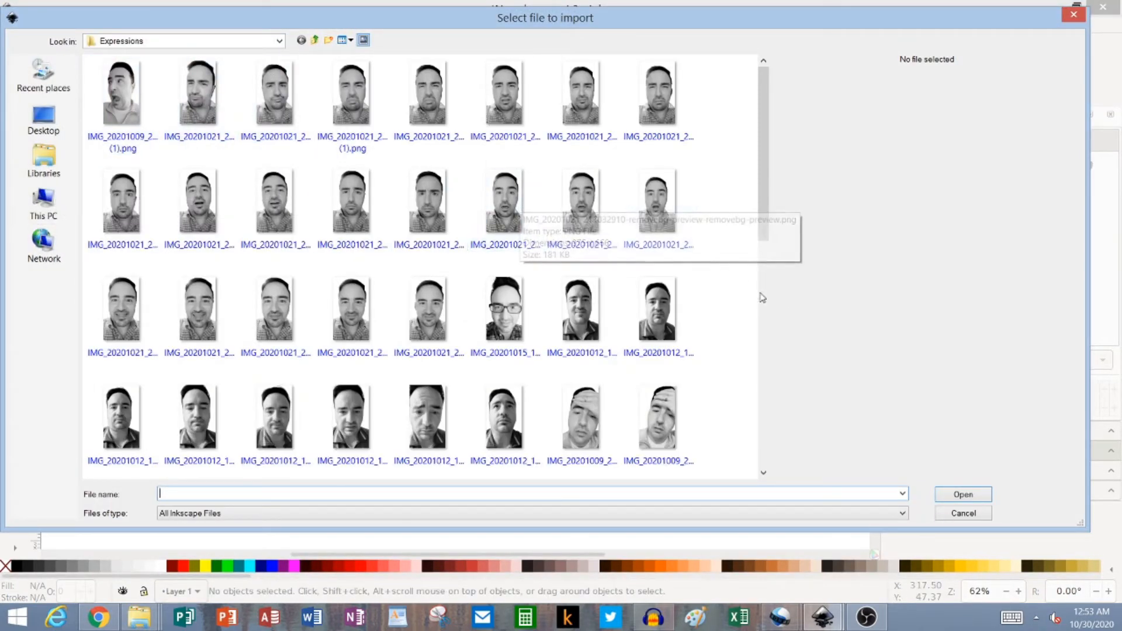
{"action": "left_click_drag", "start_coordinate": [765, 215], "coordinate": [779, 187]}
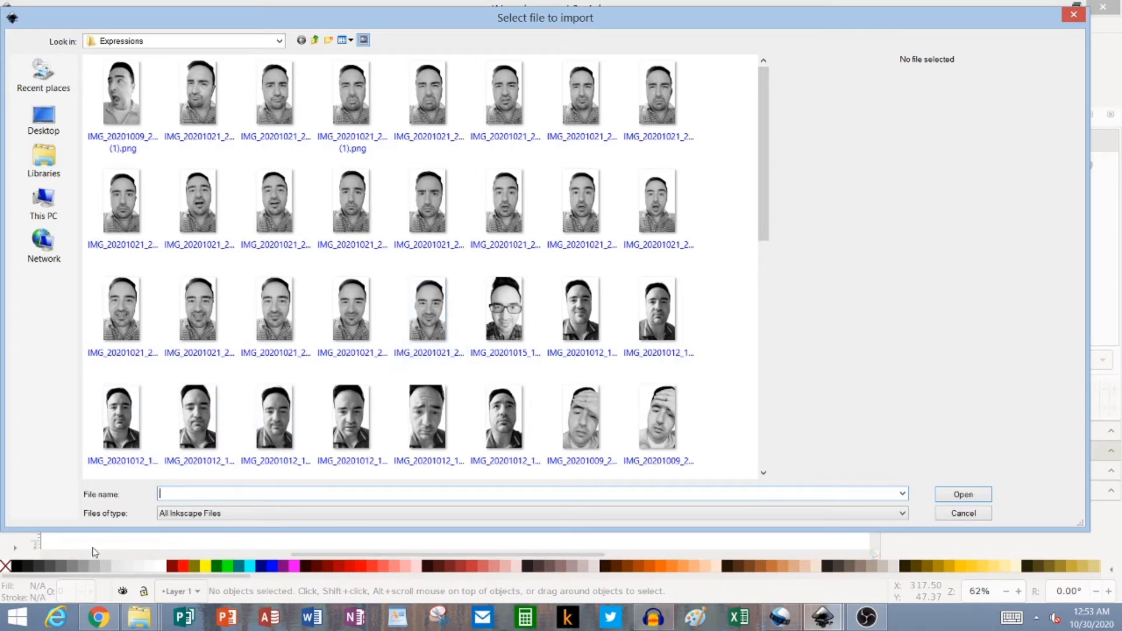
Step: Switch to Chrome and open the image upload page of remove.bg in a new tab
{"action": "left_click", "coordinate": [98, 617]}
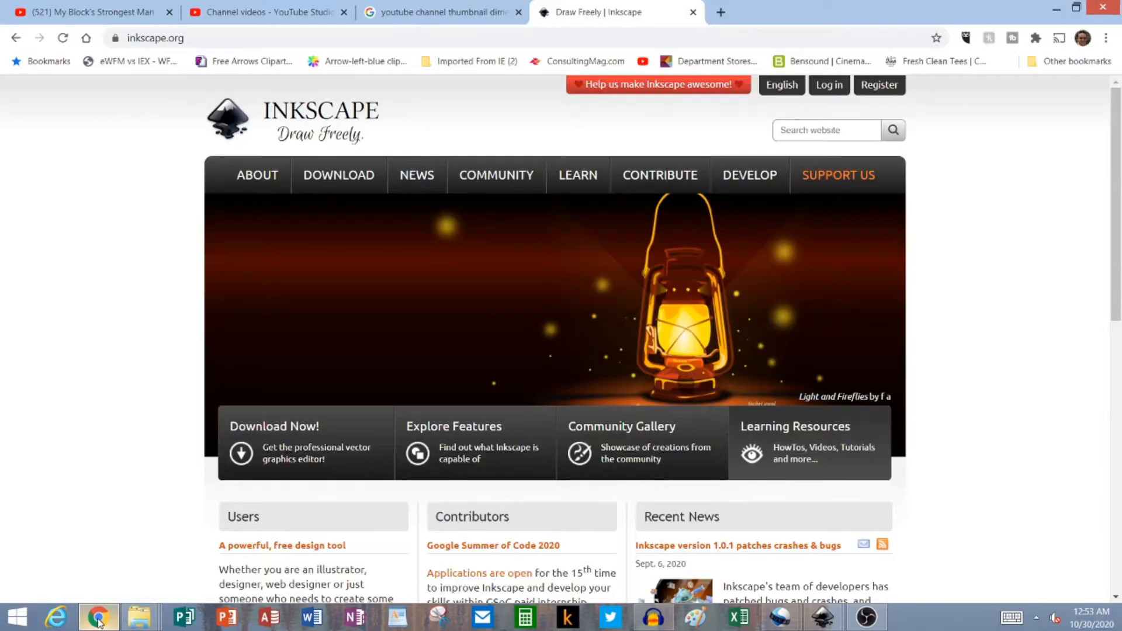
{"action": "left_click", "coordinate": [721, 13]}
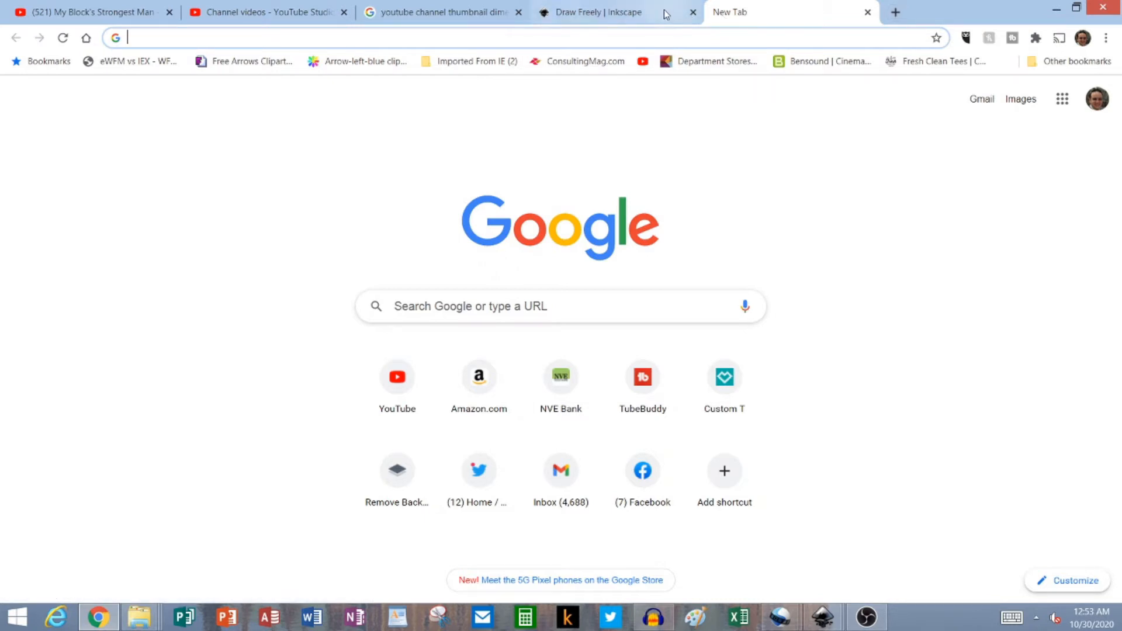
{"action": "type", "text": "remove.bg"}
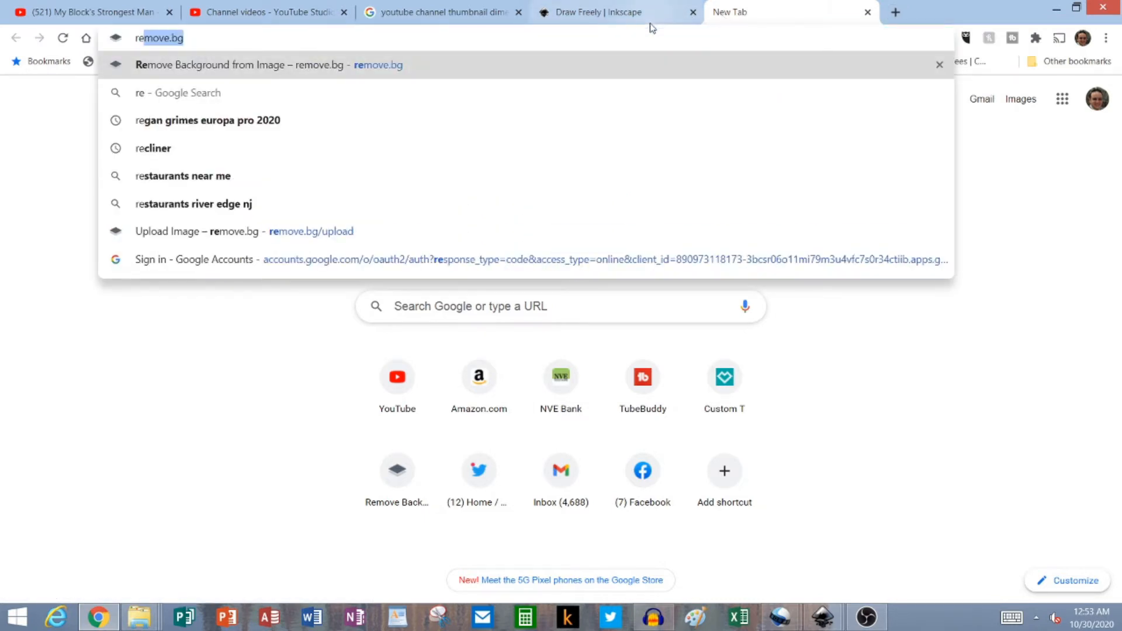
{"action": "key", "text": "Return"}
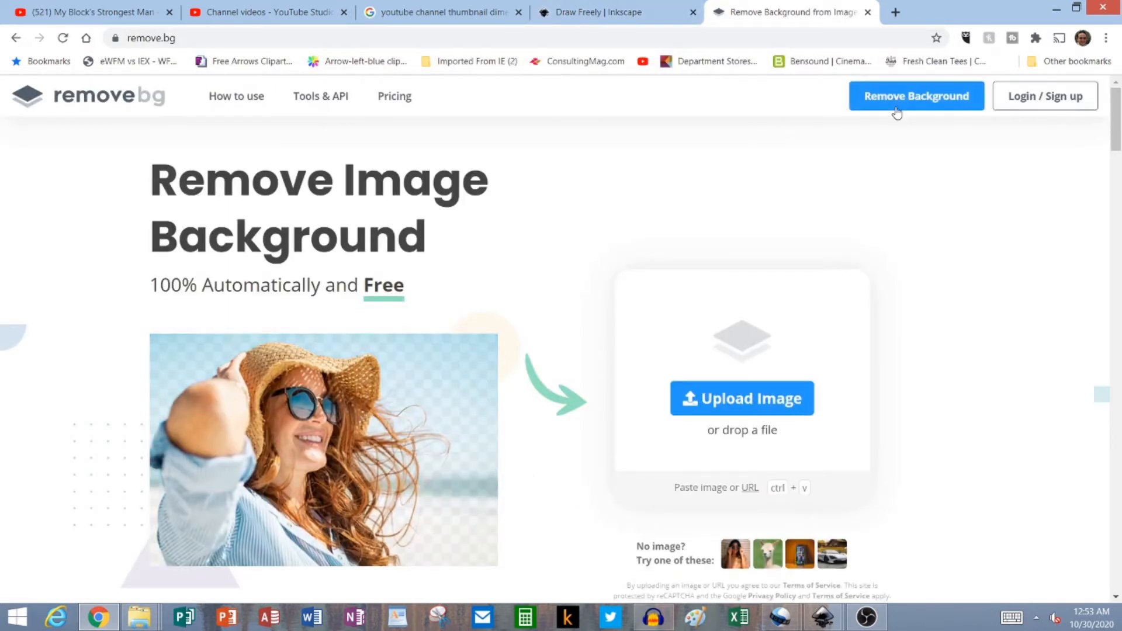
{"action": "left_click", "coordinate": [903, 104]}
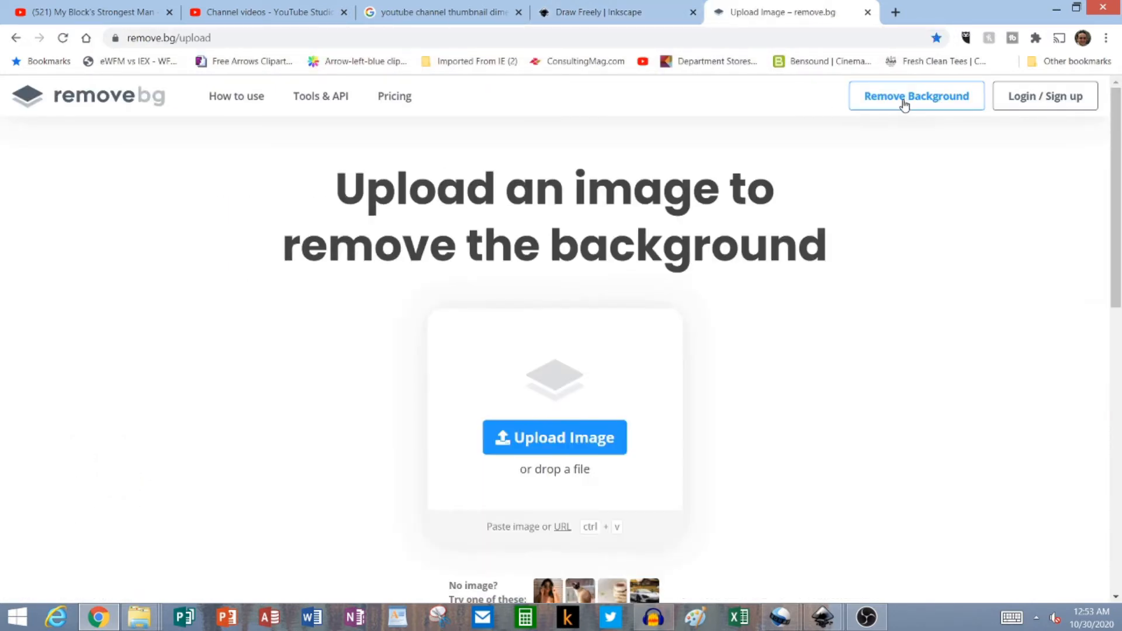
Step: Show the Thumbnails folder as large icons, upload yeti.jpg to remove its background and view the cut-out microphone
{"action": "left_click", "coordinate": [586, 443]}
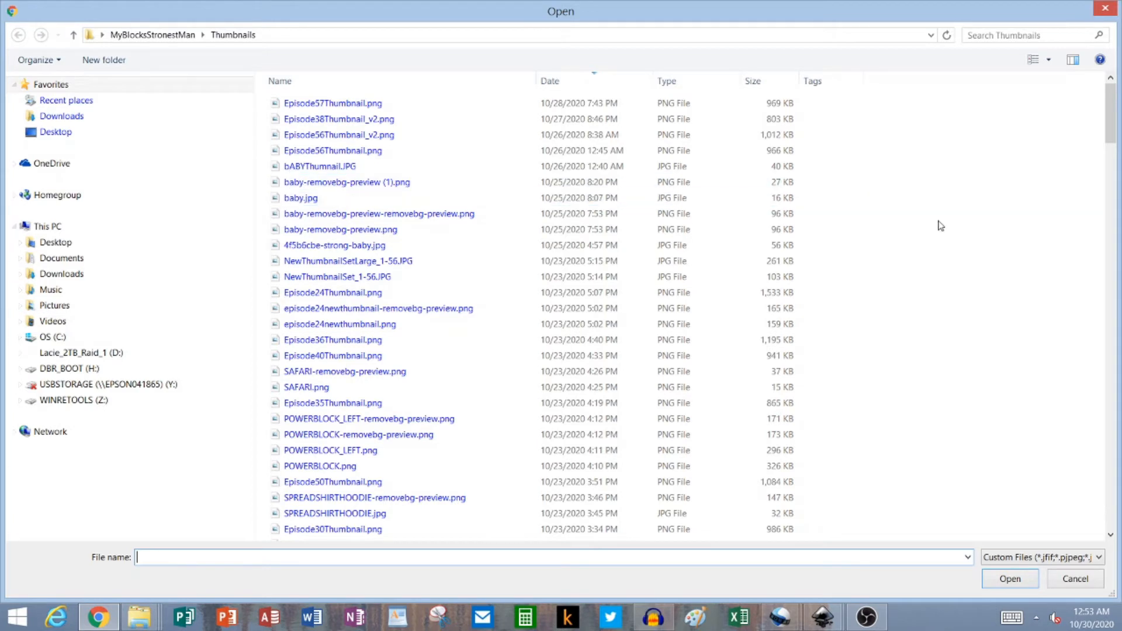
{"action": "right_click", "coordinate": [1006, 175]}
{"action": "mouse_move", "coordinate": [941, 201]}
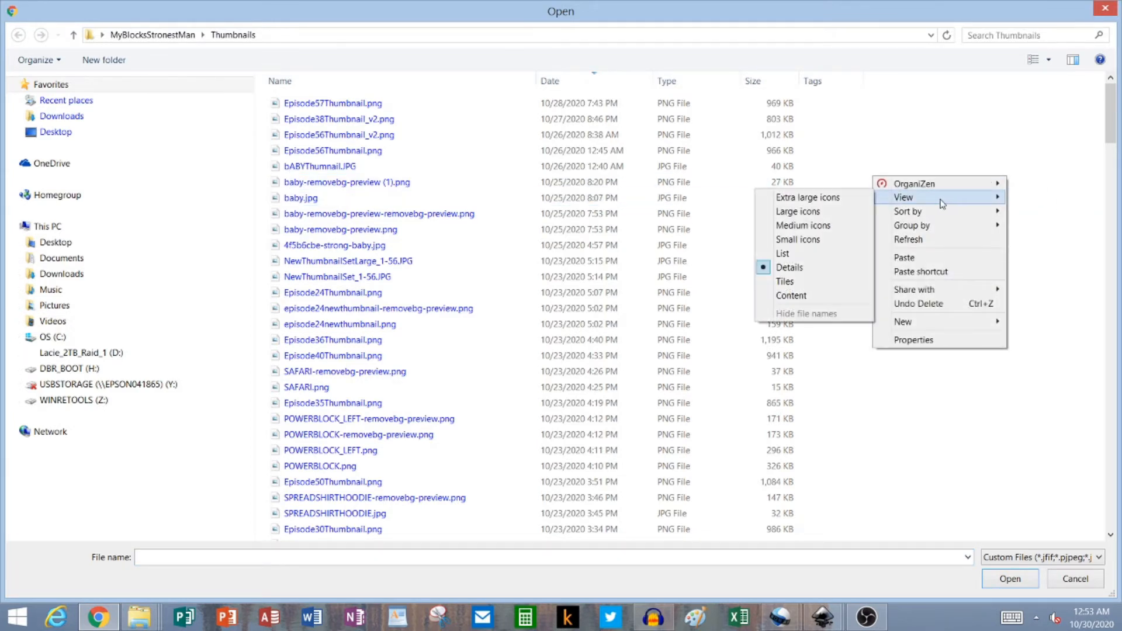
{"action": "left_click", "coordinate": [820, 214]}
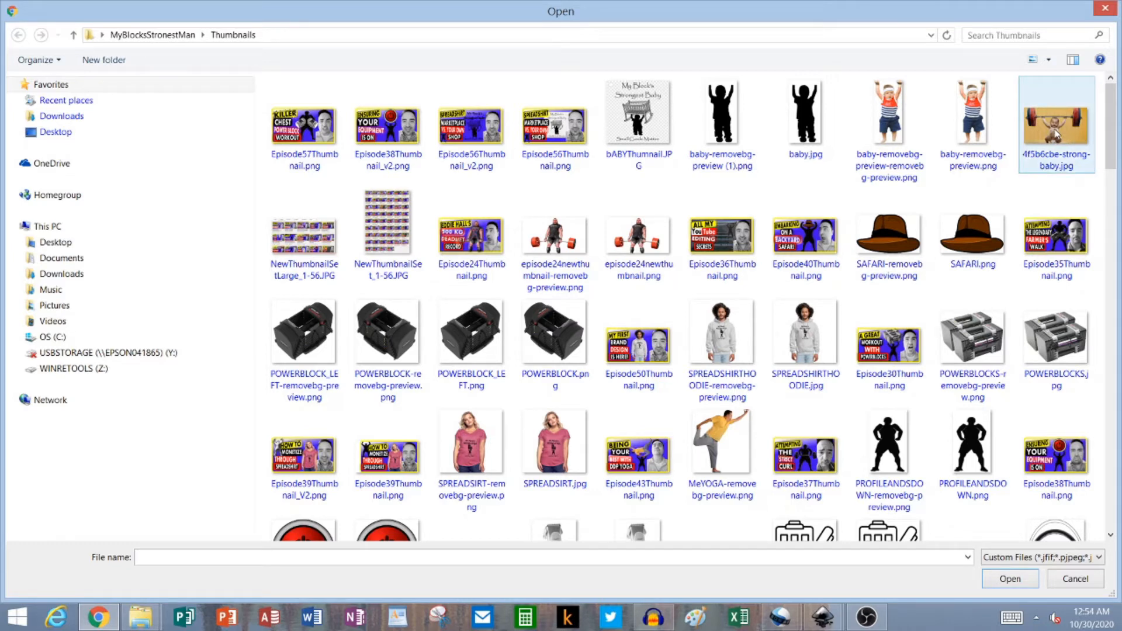
{"action": "left_click_drag", "start_coordinate": [1115, 170], "coordinate": [1119, 259]}
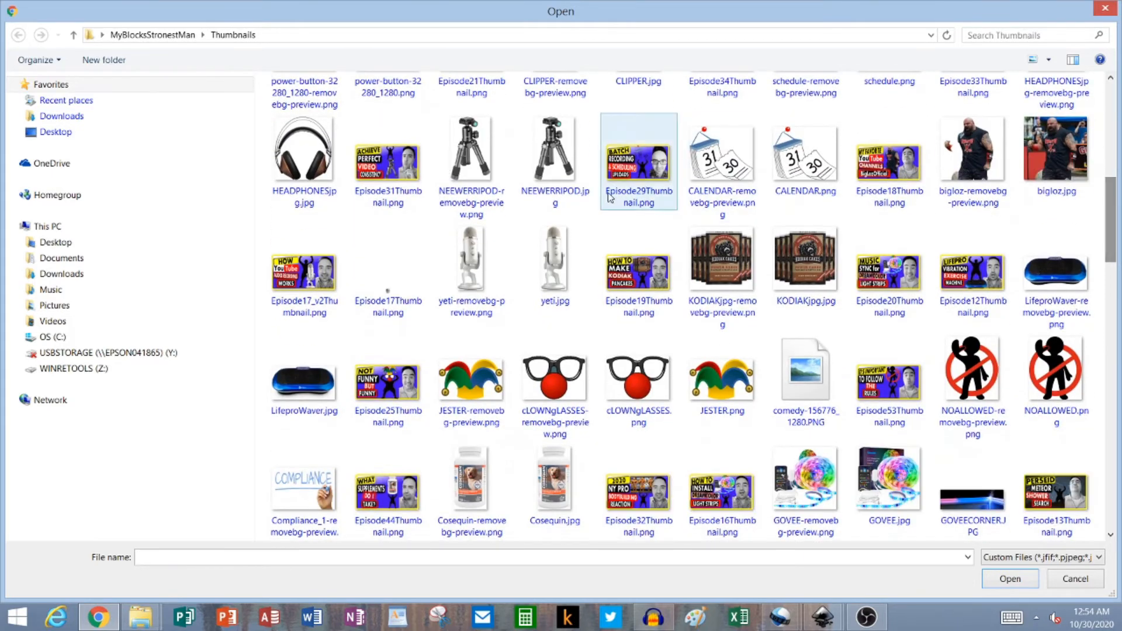
{"action": "double_click", "coordinate": [554, 262]}
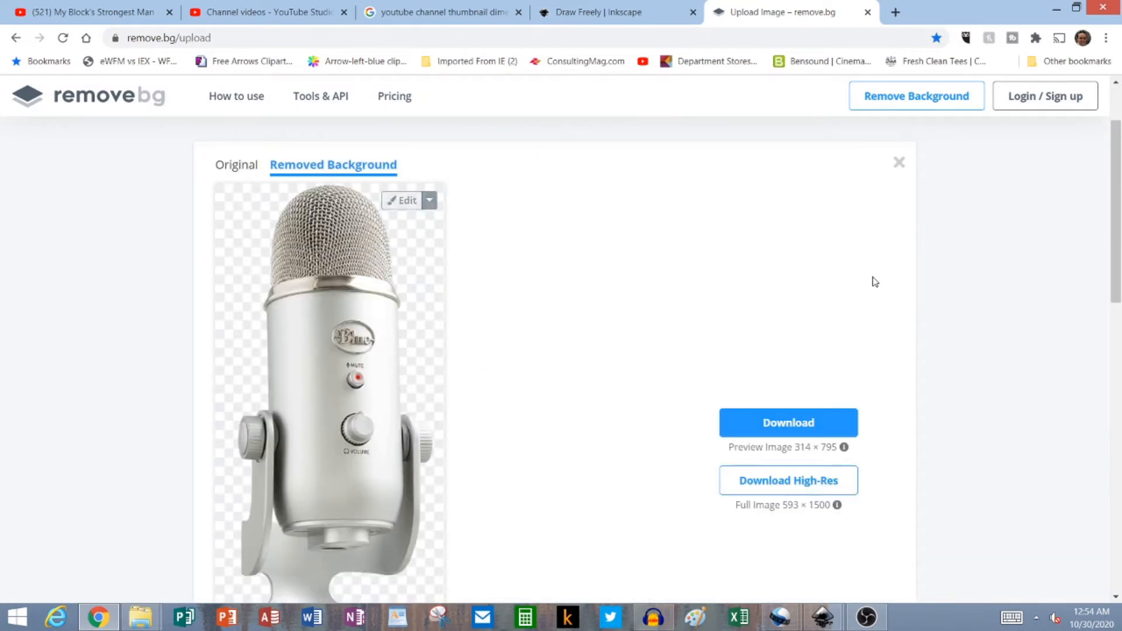
{"action": "left_click_drag", "start_coordinate": [1116, 282], "coordinate": [1116, 301]}
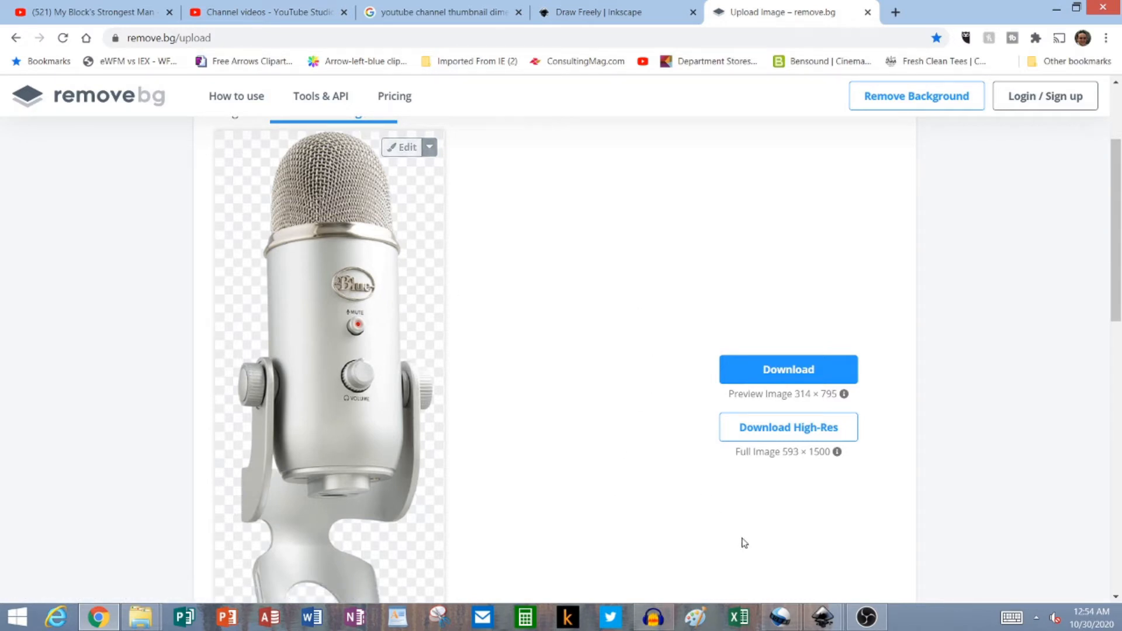
{"action": "mouse_move", "coordinate": [822, 622]}
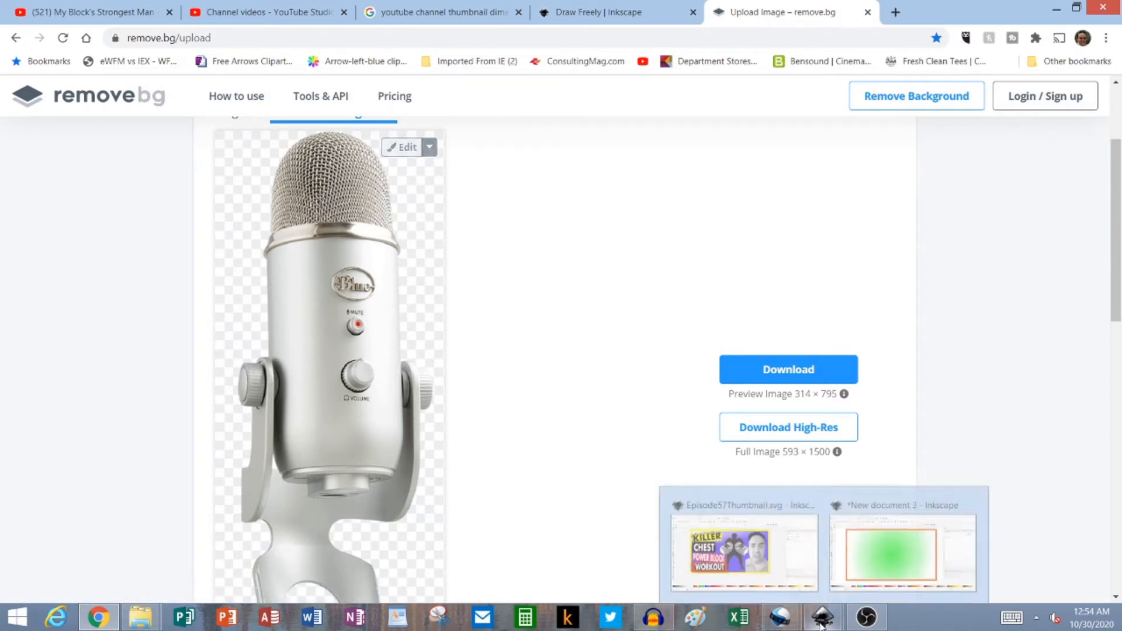
Step: Switch to the new Inkscape document, import the surprised-face photo from the Expressions folder and move it to the background's lower-right corner
{"action": "left_click", "coordinate": [885, 552]}
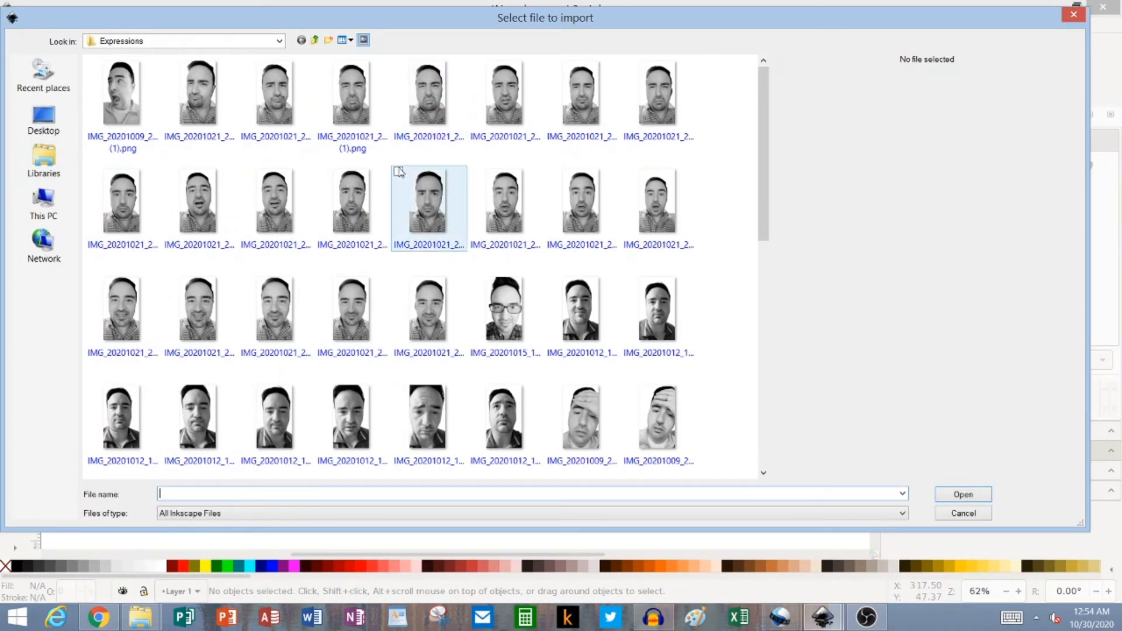
{"action": "double_click", "coordinate": [507, 202]}
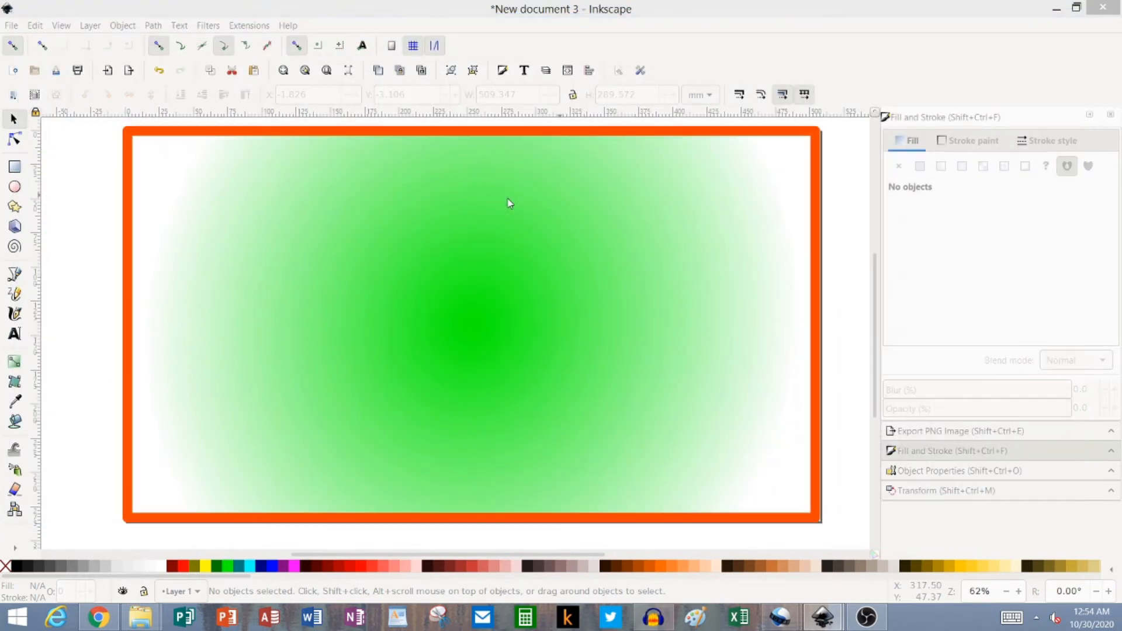
{"action": "left_click_drag", "start_coordinate": [507, 203], "coordinate": [721, 354]}
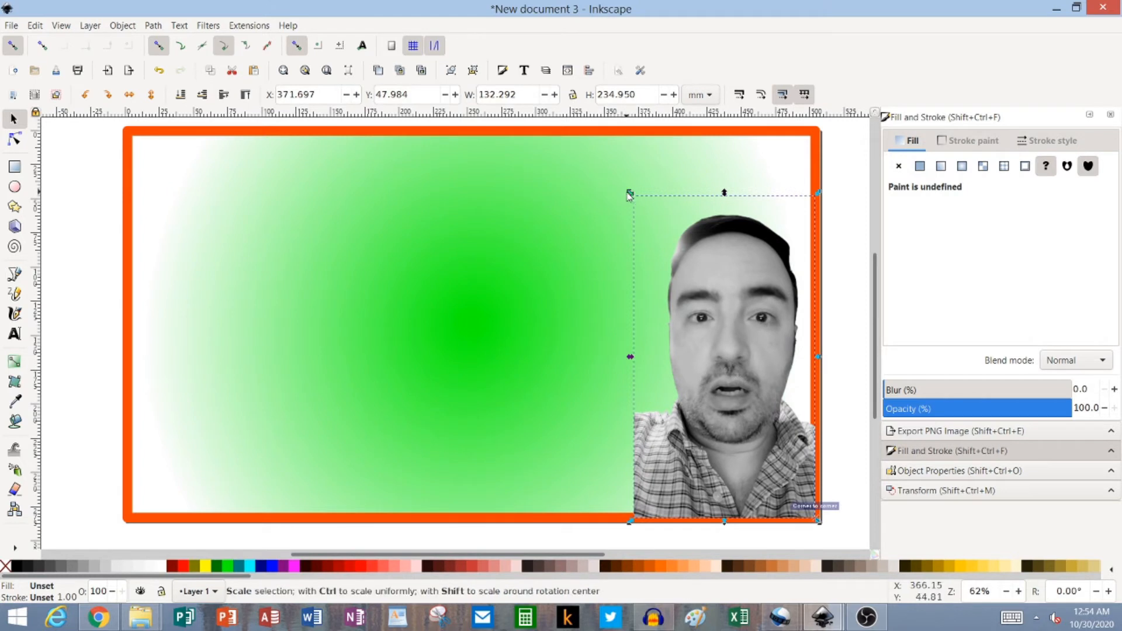
Step: Nudge the face photo up and left until it sits just inside the orange border, at about X 367.5 and Y 44.8 mm
{"action": "key", "text": "Up"}
{"action": "key", "text": "Up"}
{"action": "key", "text": "Up"}
{"action": "key", "text": "Left"}
{"action": "key", "text": "Left"}
{"action": "key", "text": "Left"}
{"action": "key", "text": "Left"}
{"action": "key", "text": "Left"}
{"action": "key", "text": "Left"}
{"action": "key", "text": "Left"}
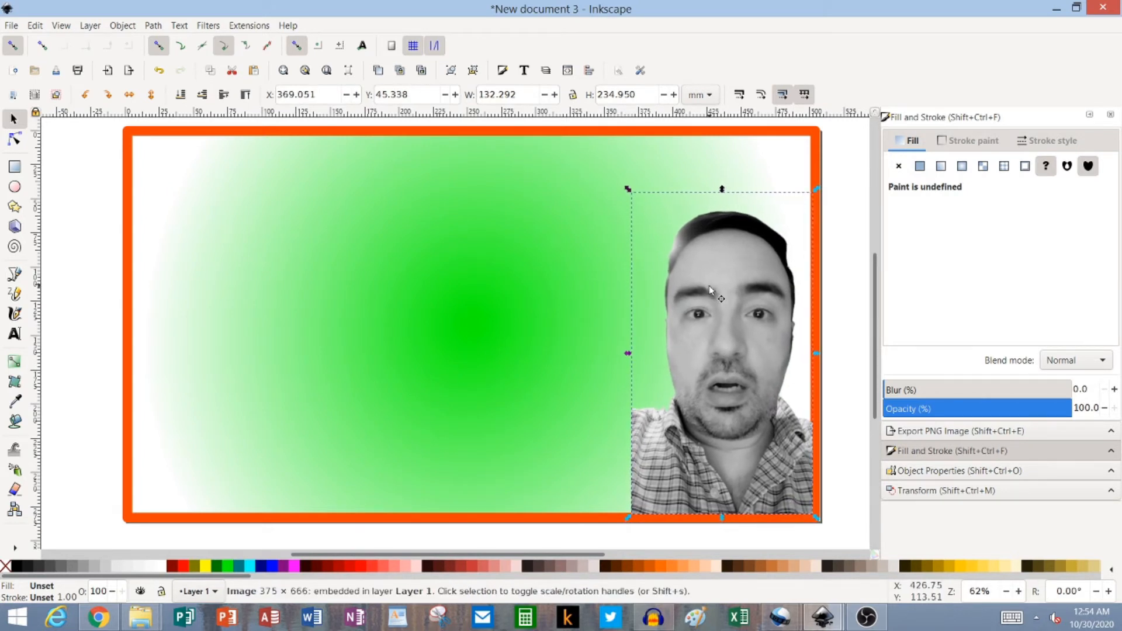
{"action": "key", "text": "Up"}
{"action": "key", "text": "Up"}
{"action": "key", "text": "Up"}
{"action": "key", "text": "Up"}
{"action": "key", "text": "Left"}
{"action": "key", "text": "Down"}
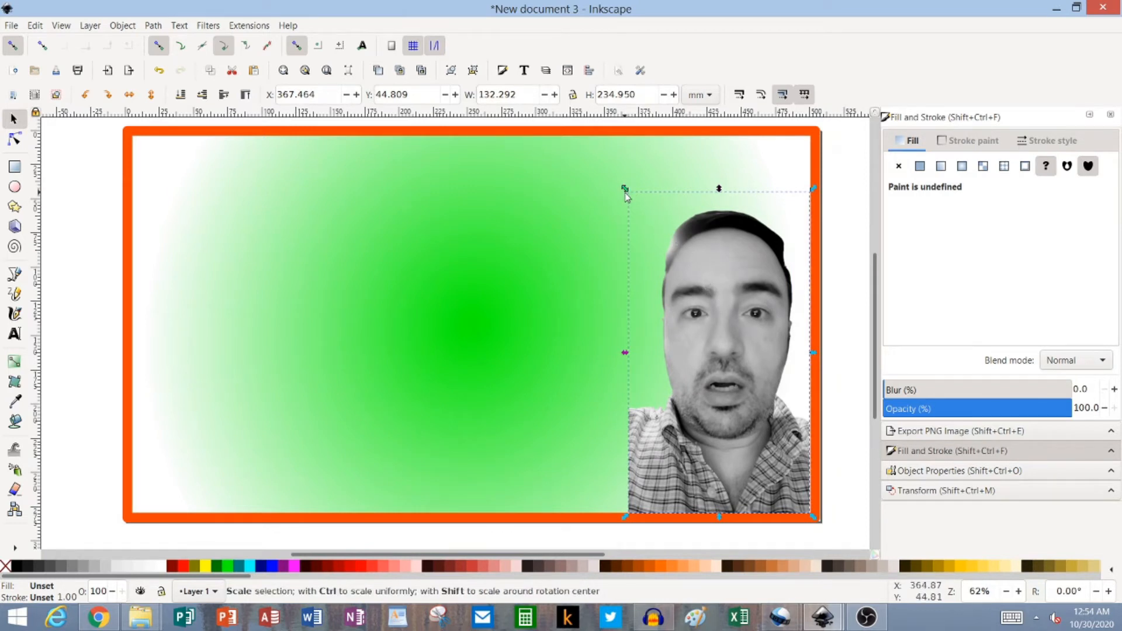
Step: Enlarge the face photo proportionally from its upper-left corner to about 159 by 282 mm and deselect it
{"action": "key", "text": "ctrl"}
{"action": "left_click_drag", "start_coordinate": [624, 193], "coordinate": [603, 156]}
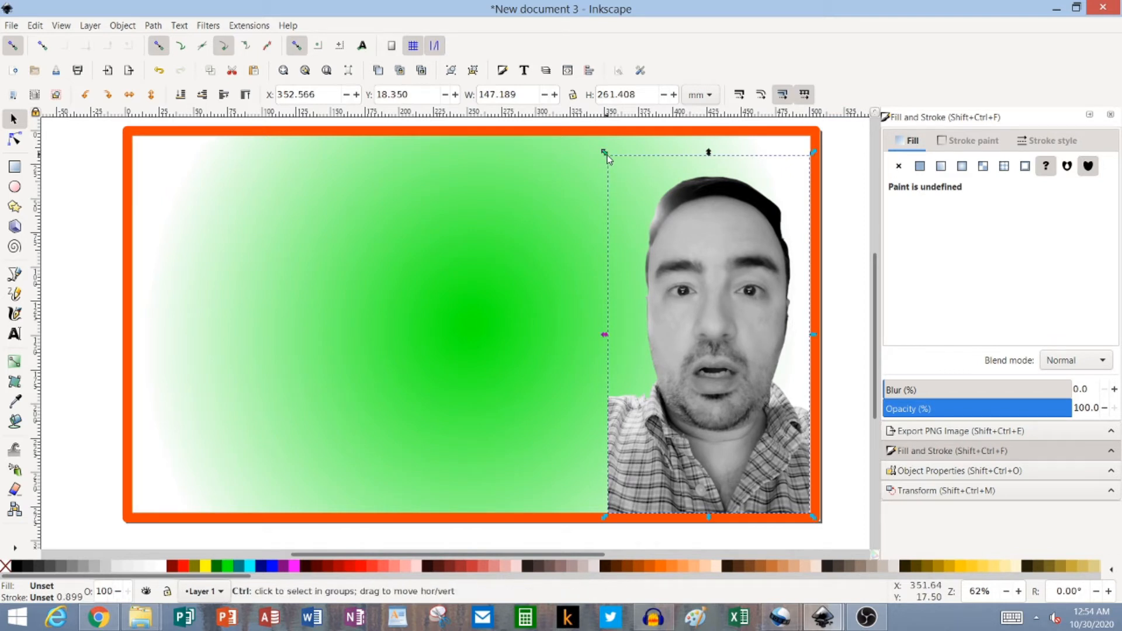
{"action": "scroll", "coordinate": [608, 158], "scroll_direction": "up", "scroll_amount": 1}
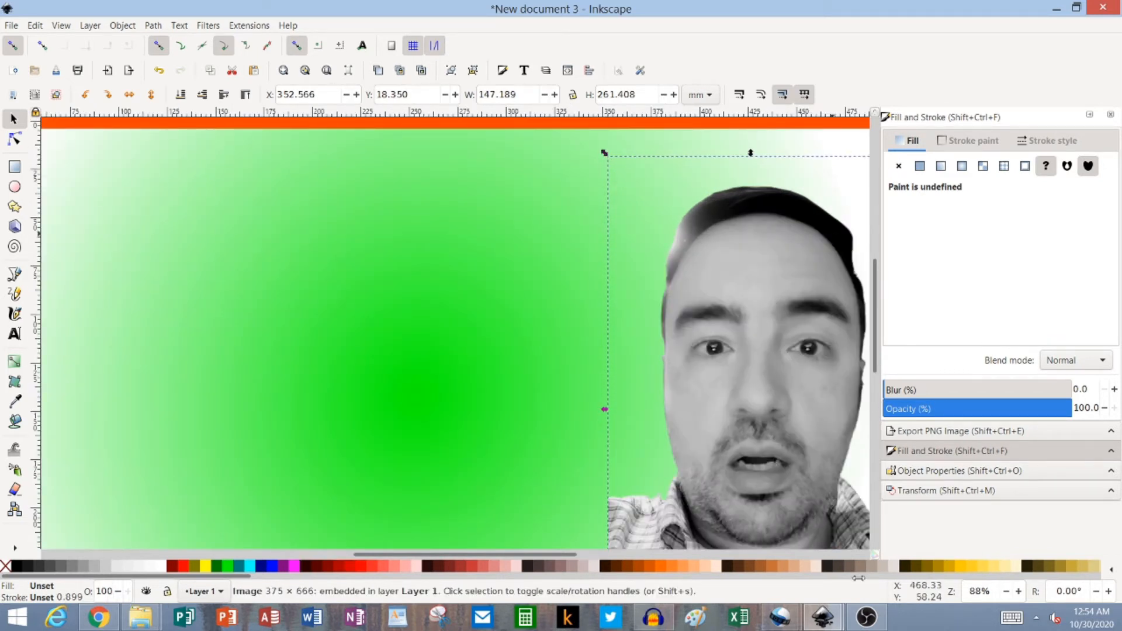
{"action": "left_click", "coordinate": [1005, 591]}
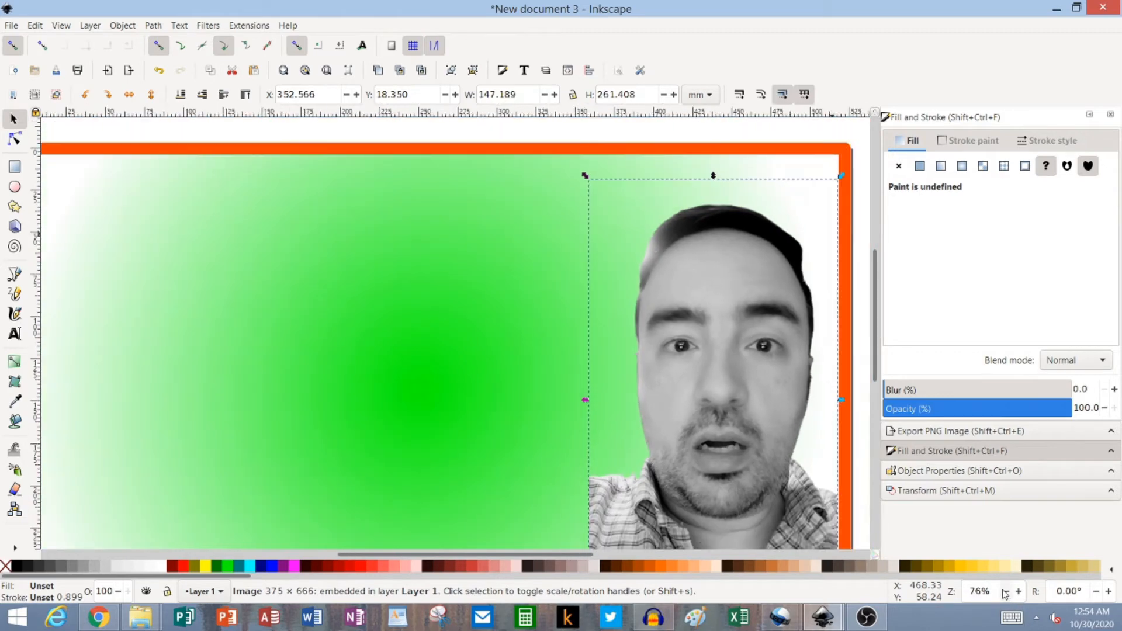
{"action": "left_click", "coordinate": [1006, 592]}
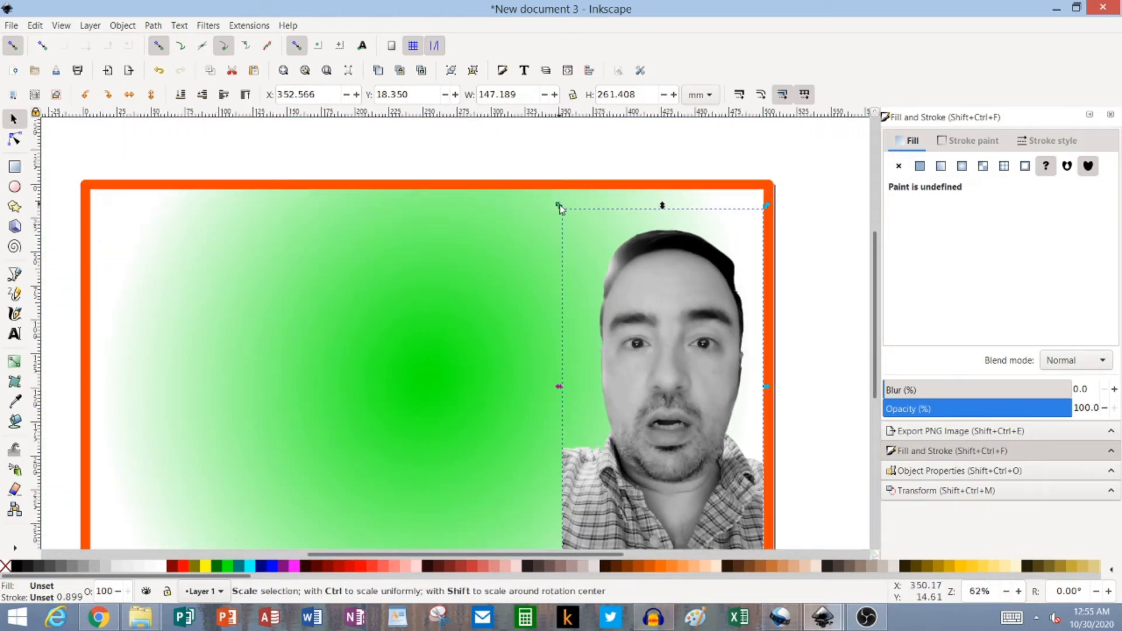
{"action": "left_click_drag", "start_coordinate": [559, 204], "coordinate": [537, 180]}
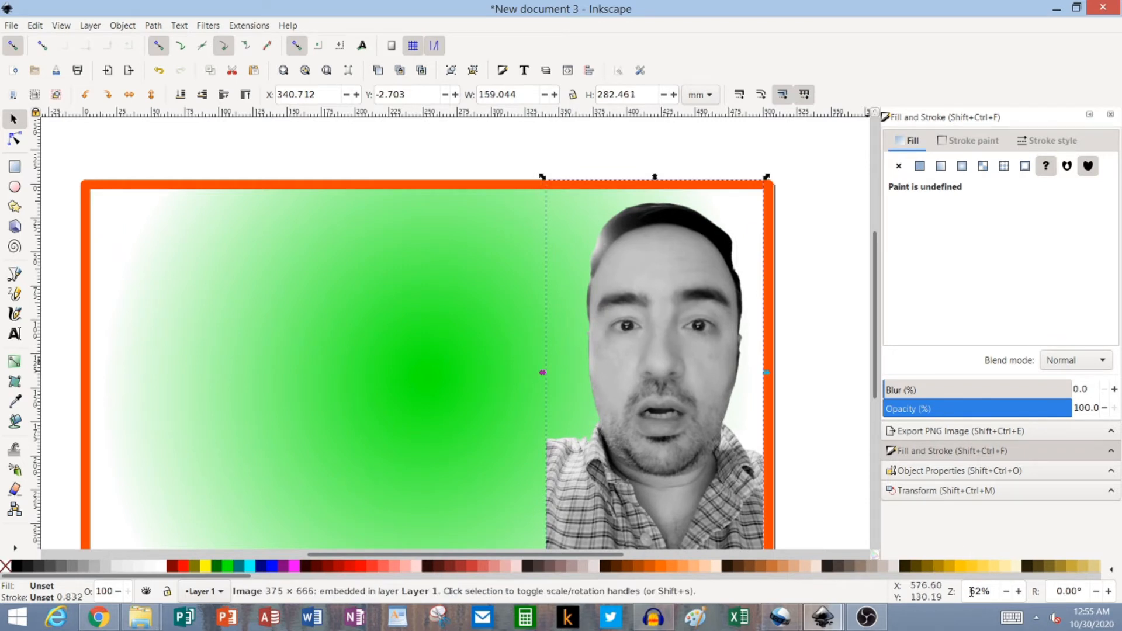
{"action": "left_click", "coordinate": [1006, 592]}
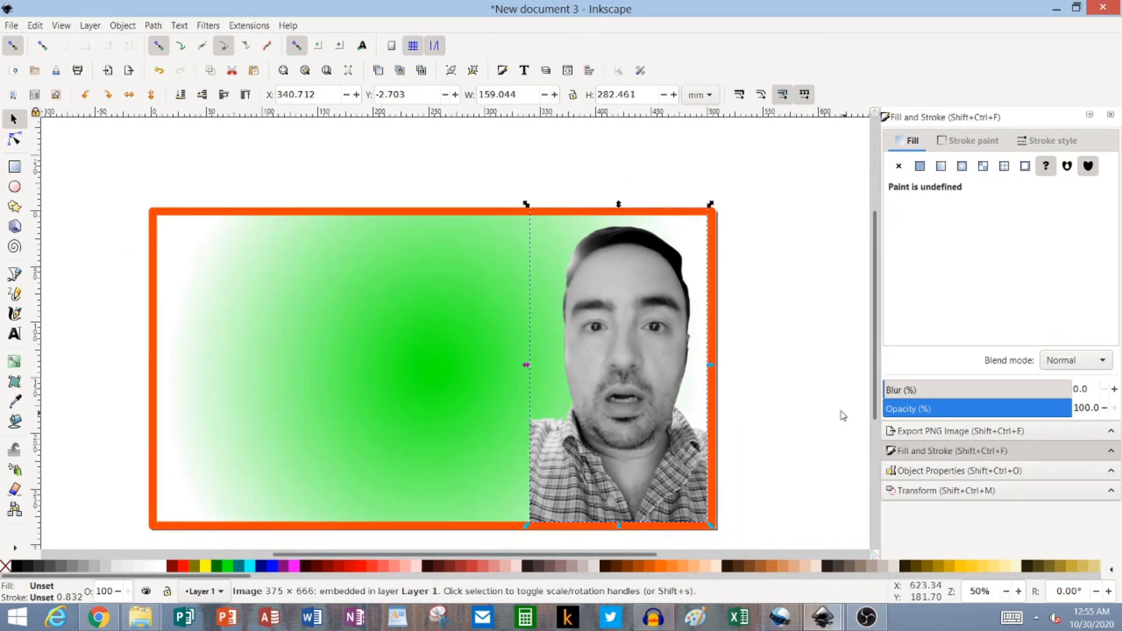
{"action": "left_click", "coordinate": [818, 417]}
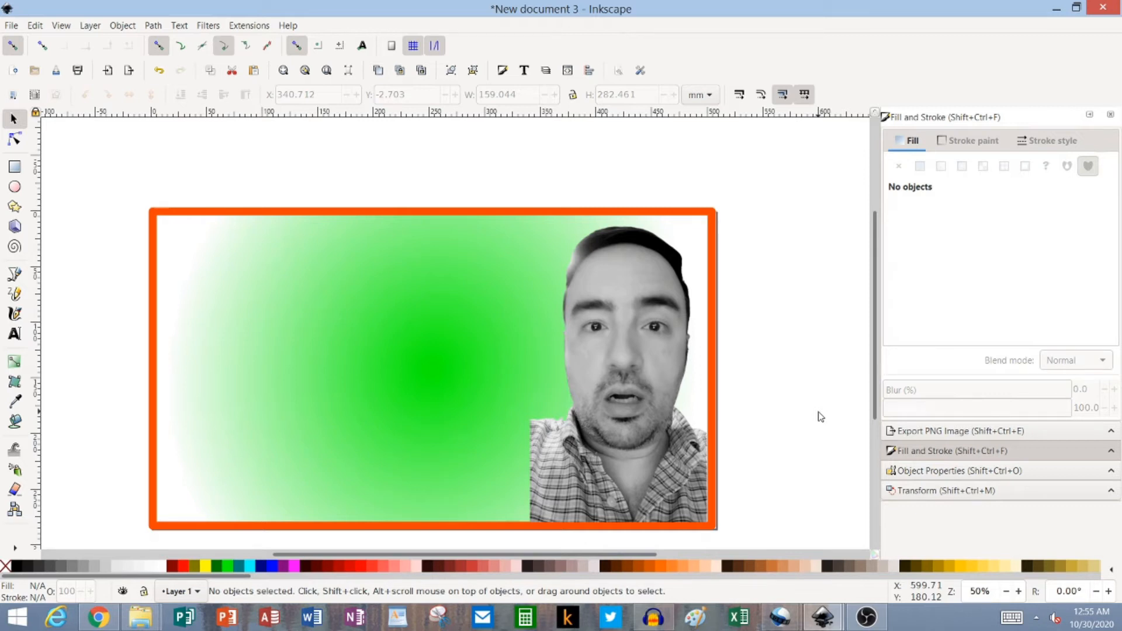
Step: Examine the text block layout in Episode57Thumbnail.svg and return to the new document
{"action": "left_click", "coordinate": [141, 617]}
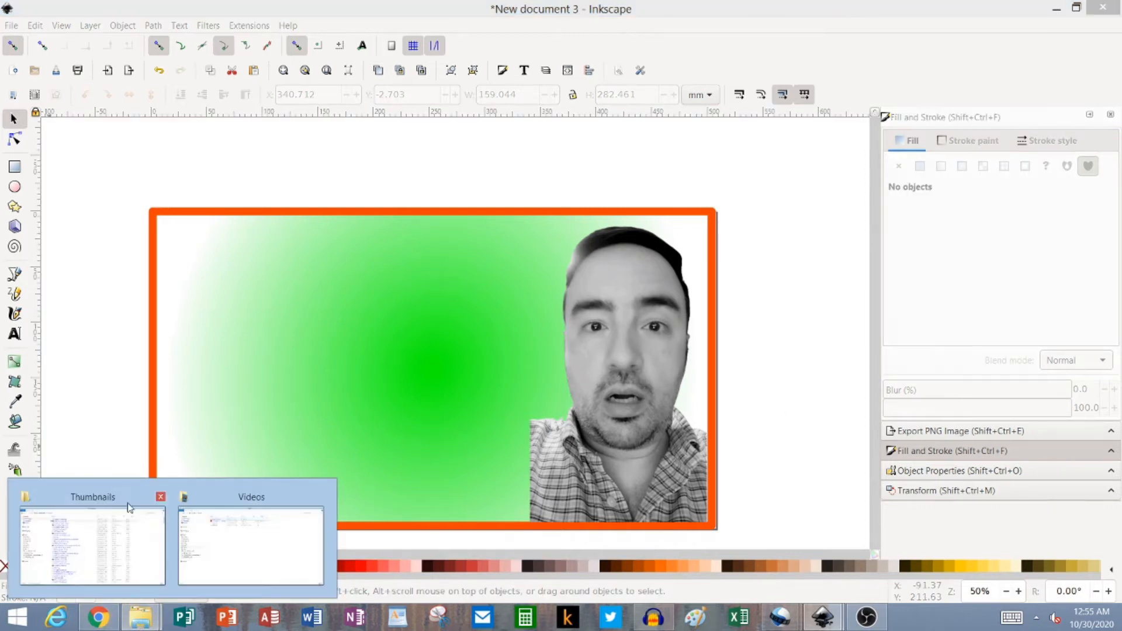
{"action": "mouse_move", "coordinate": [121, 528]}
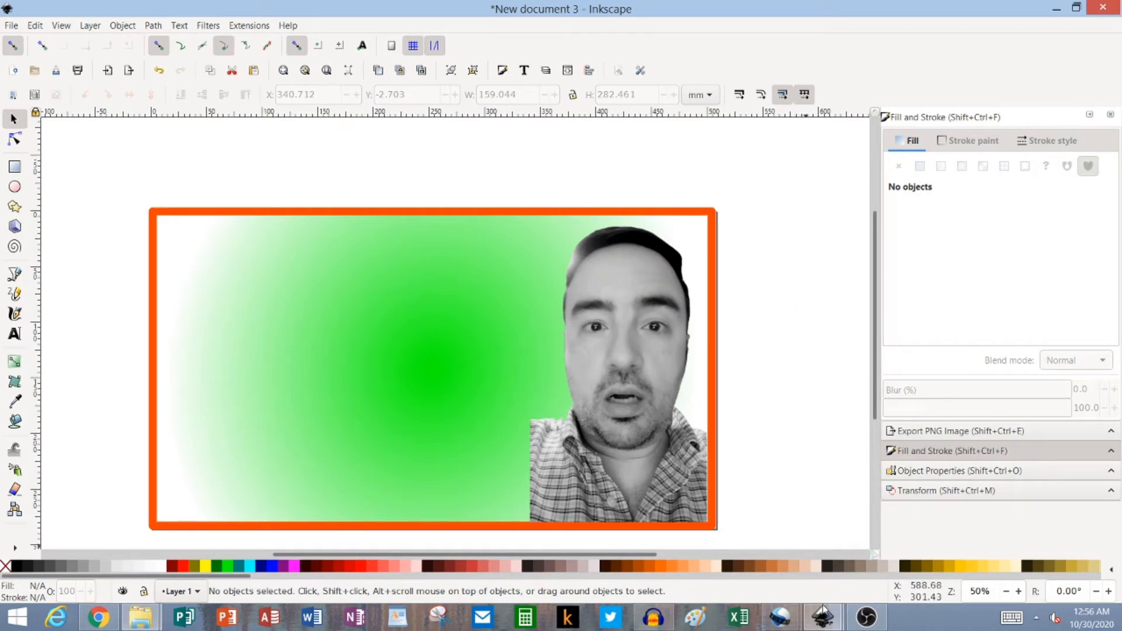
{"action": "left_click", "coordinate": [822, 616]}
{"action": "left_click", "coordinate": [766, 551]}
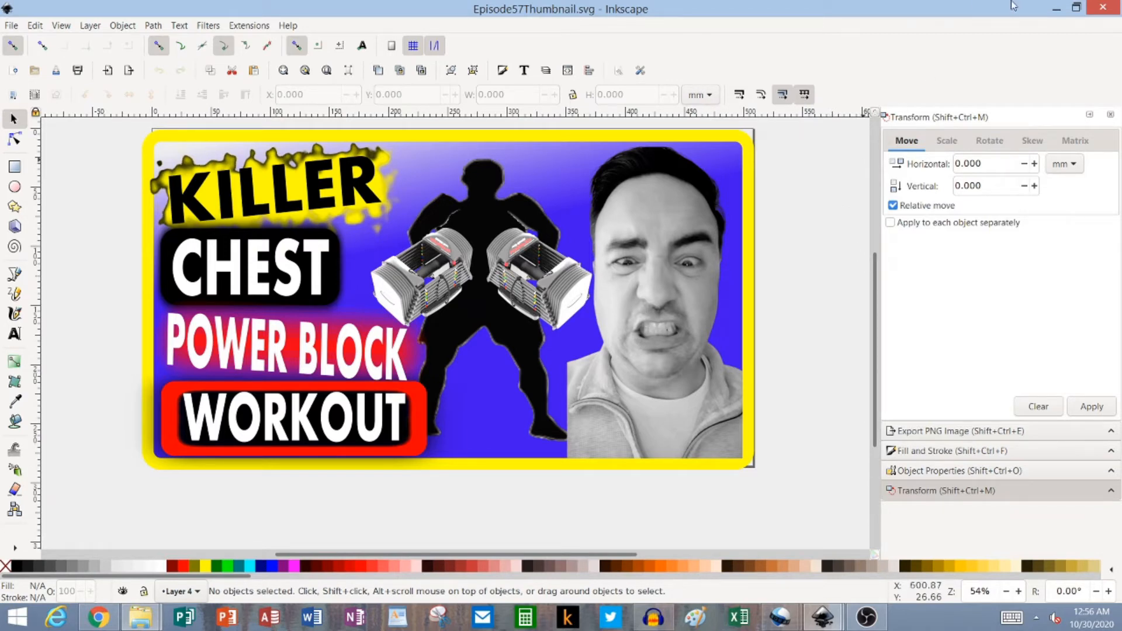
{"action": "key", "text": "alt+Tab"}
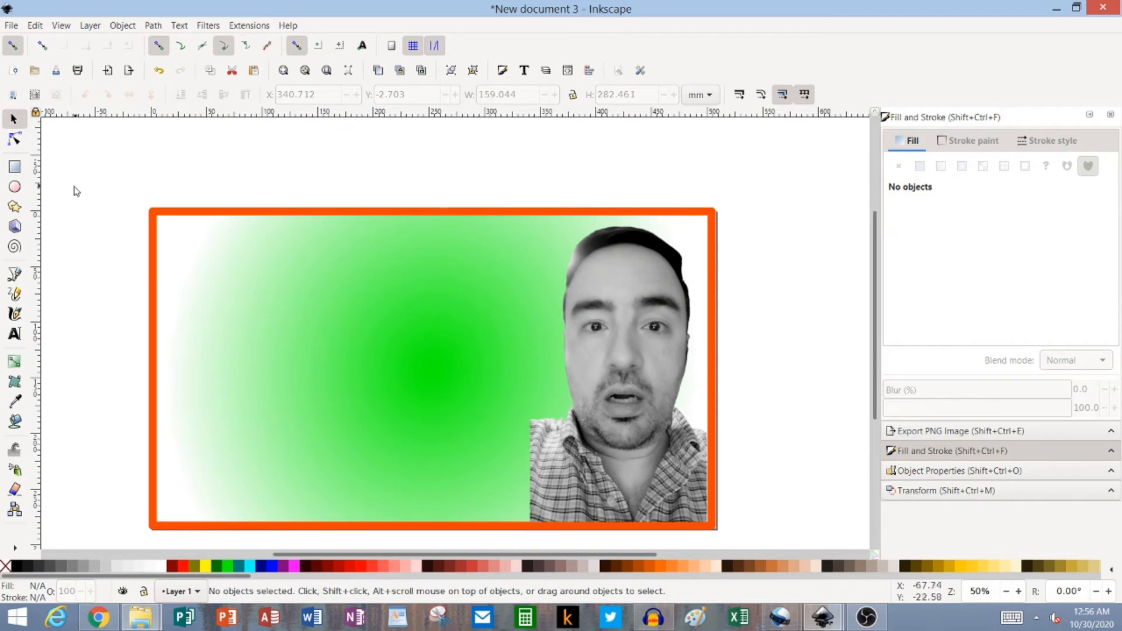
Step: Draw four stacked rectangles beside the face photo, about 173×52, 204×51, 164×46 and 165×50 mm from top to bottom
{"action": "left_click", "coordinate": [14, 166]}
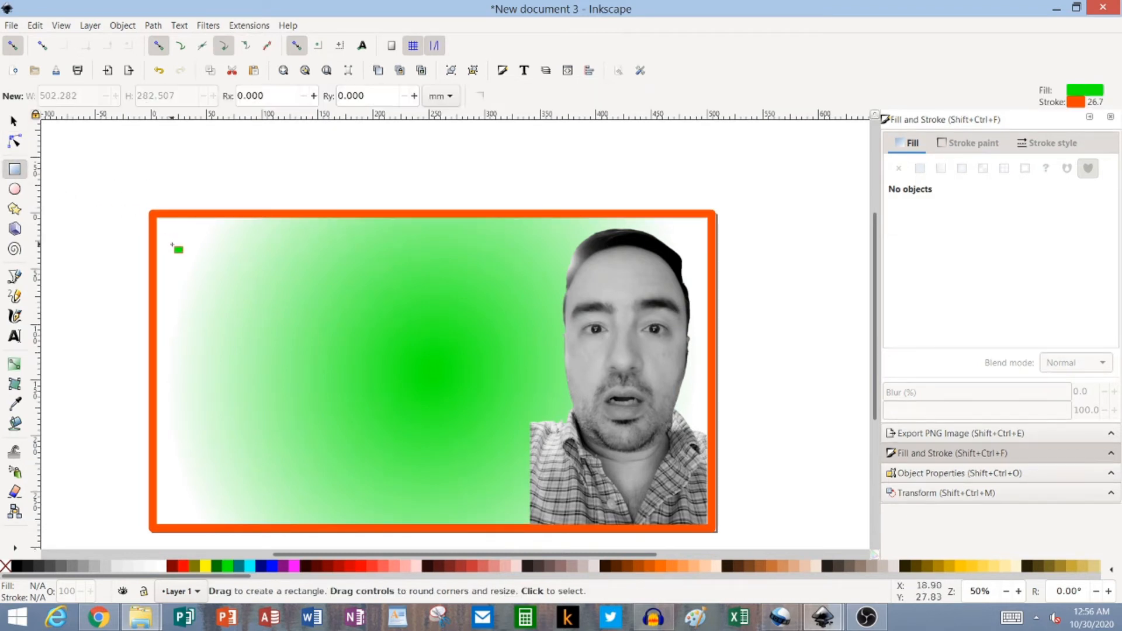
{"action": "mouse_move", "coordinate": [170, 241]}
{"action": "left_mouse_down"}
{"action": "mouse_move", "coordinate": [280, 254]}
{"action": "mouse_move", "coordinate": [369, 296]}
{"action": "left_mouse_up"}
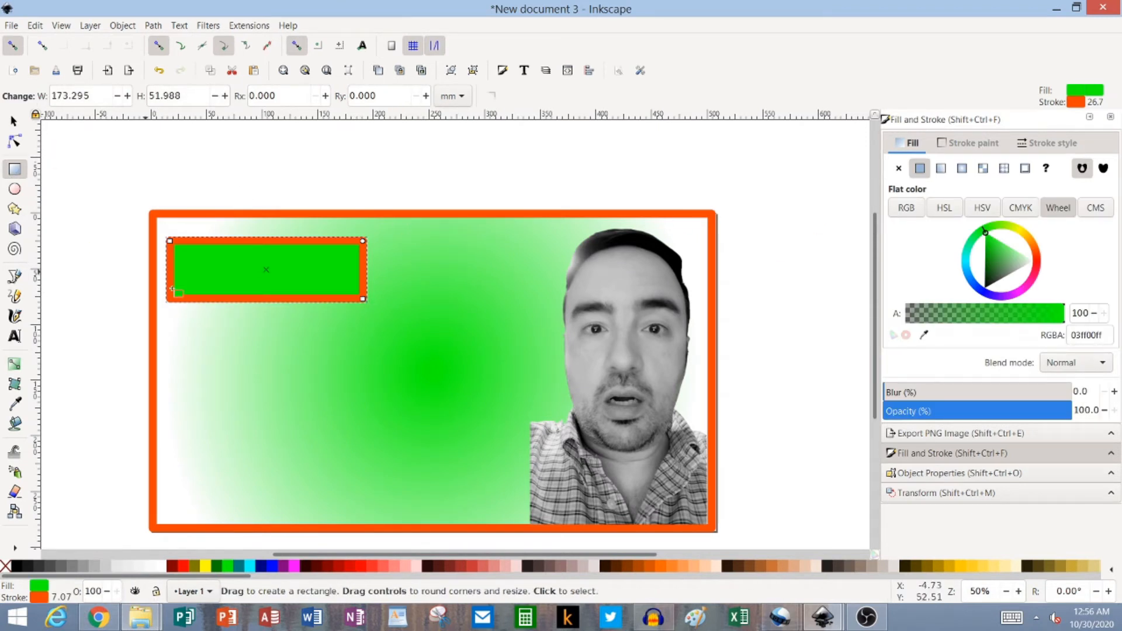
{"action": "left_click_drag", "start_coordinate": [167, 311], "coordinate": [396, 371]}
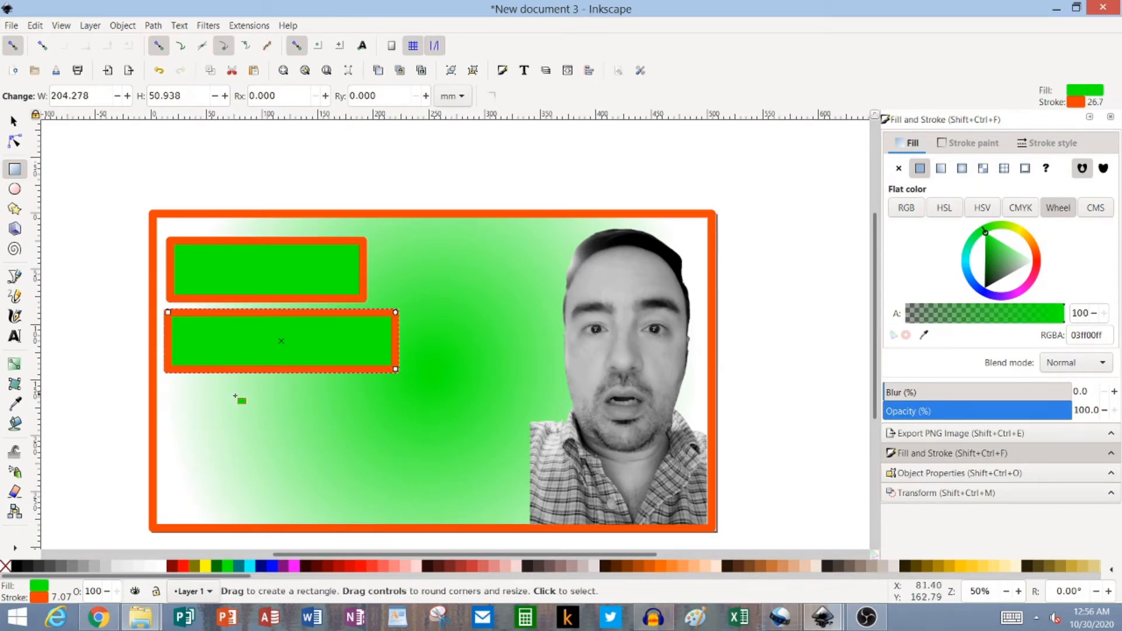
{"action": "left_click_drag", "start_coordinate": [169, 382], "coordinate": [350, 434]}
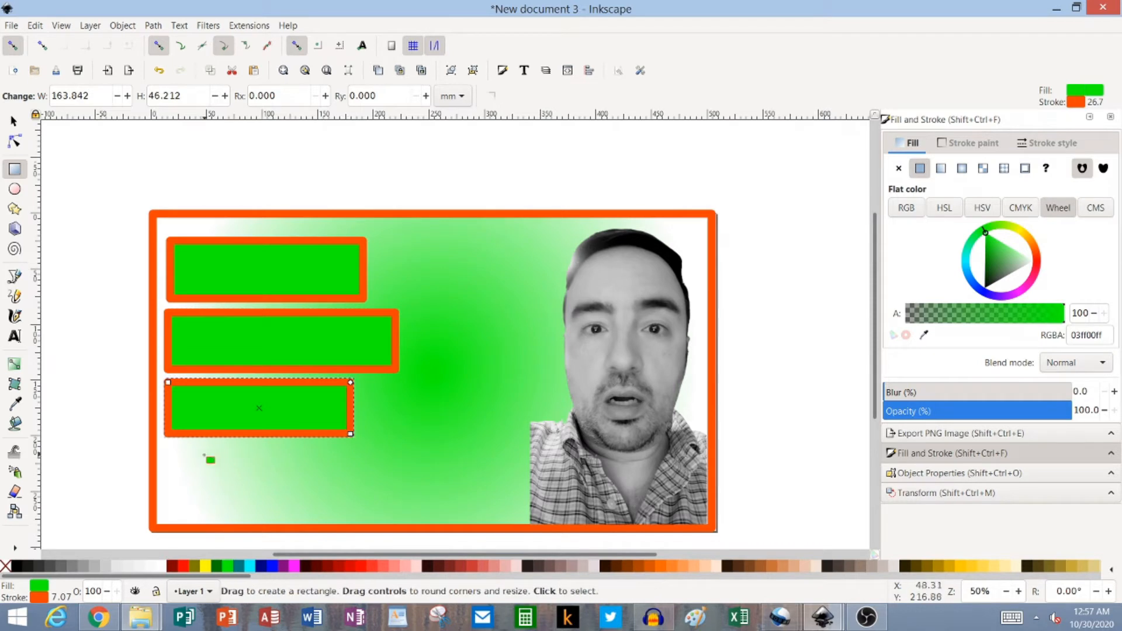
{"action": "left_click_drag", "start_coordinate": [214, 447], "coordinate": [400, 506]}
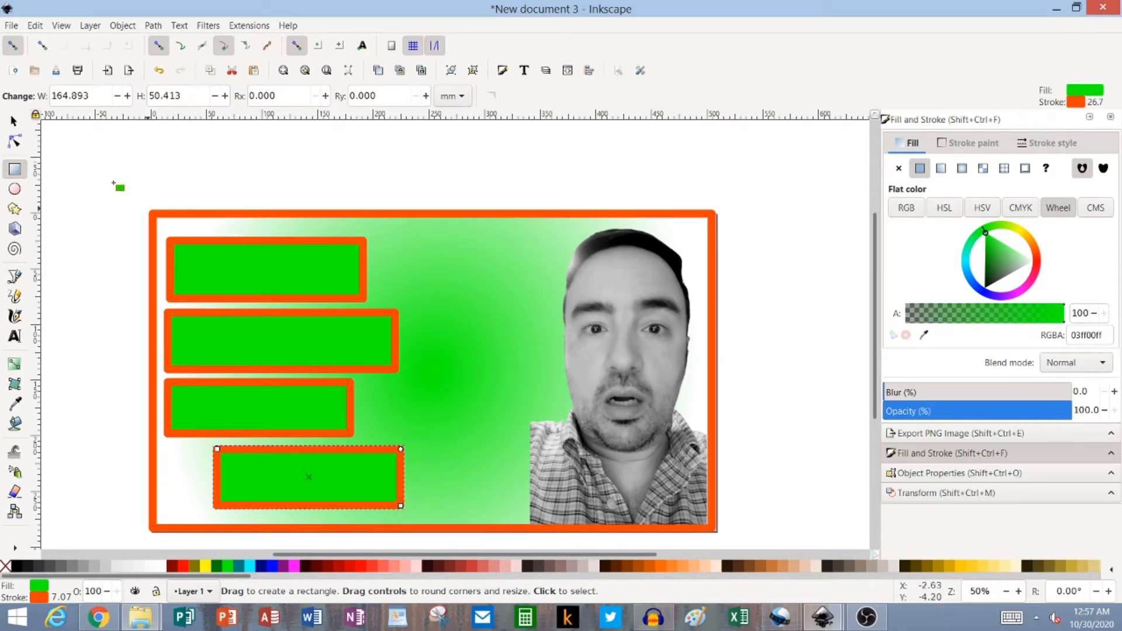
Step: Compare the top rectangle with the text blocks in Episode57Thumbnail.svg, then remove the stroke from all four rectangles
{"action": "left_click", "coordinate": [14, 122]}
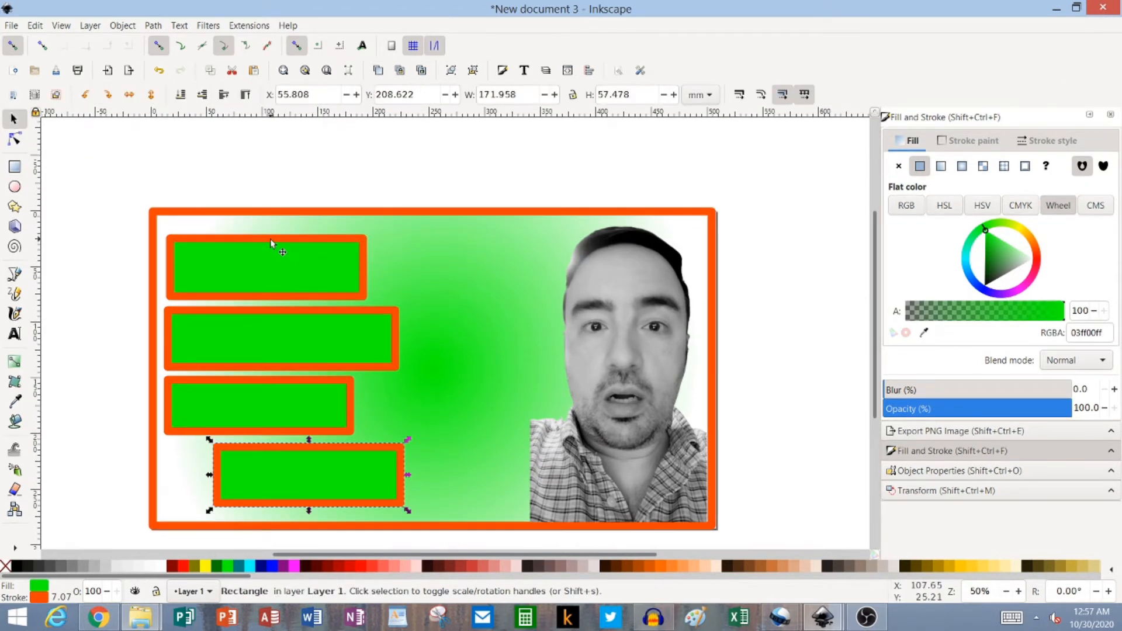
{"action": "left_click", "coordinate": [270, 239]}
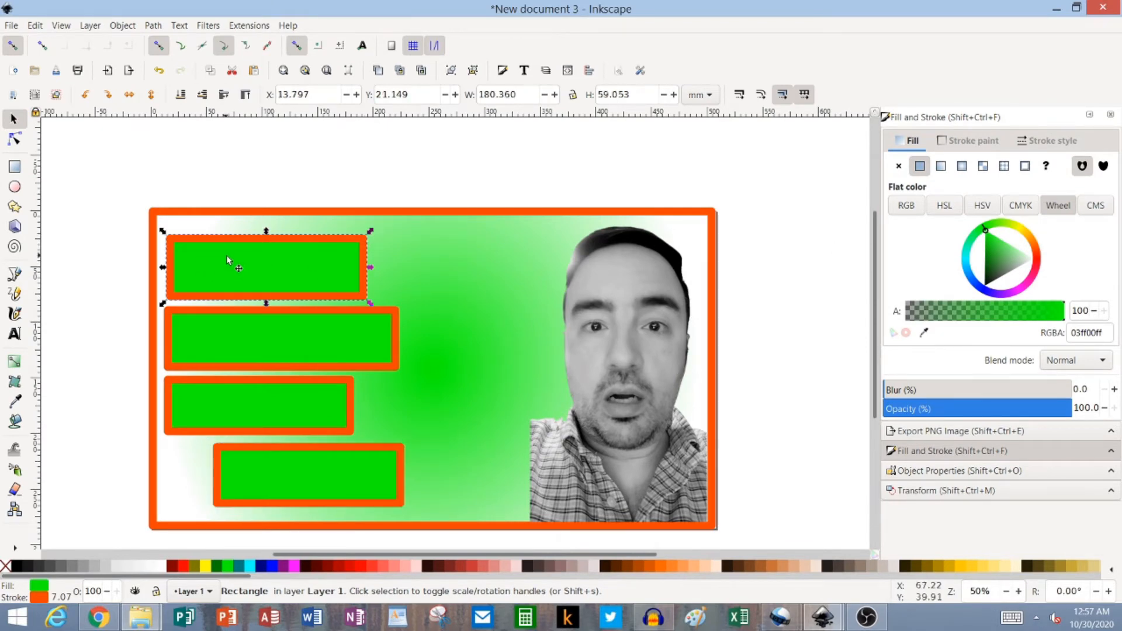
{"action": "key", "text": "alt+Tab"}
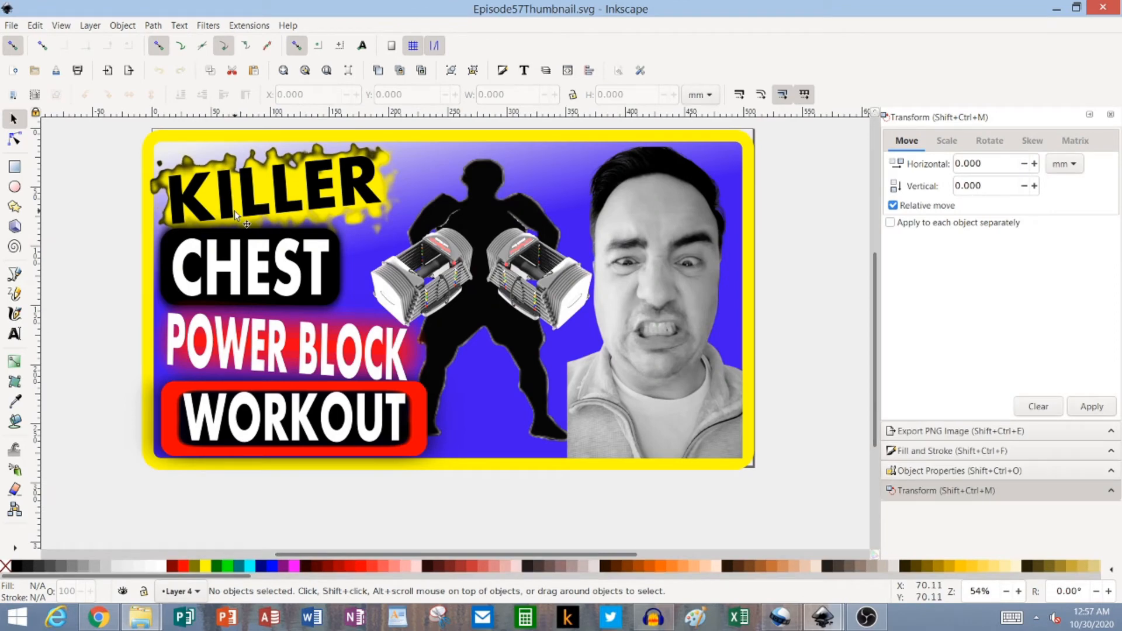
{"action": "key", "text": "alt+Tab"}
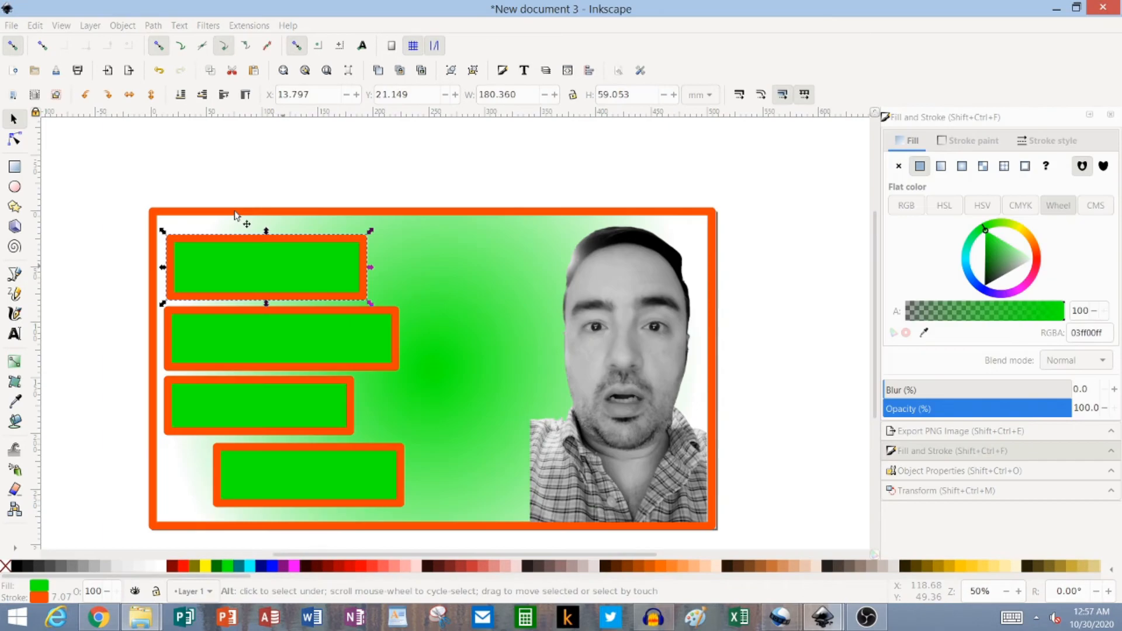
{"action": "left_click", "coordinate": [954, 142]}
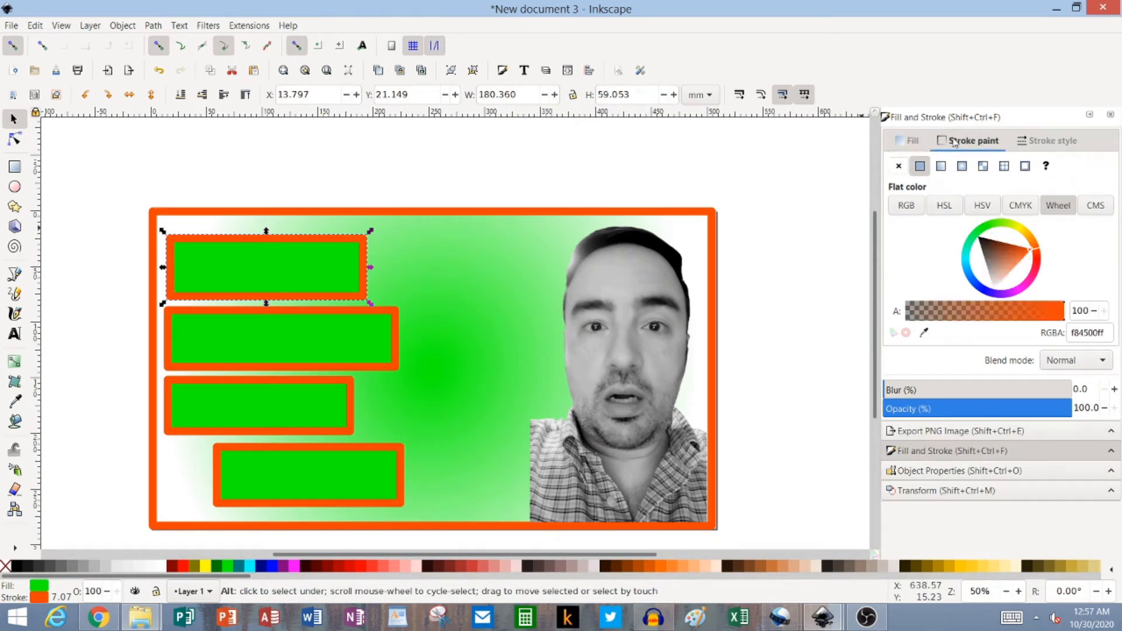
{"action": "left_click", "coordinate": [899, 166]}
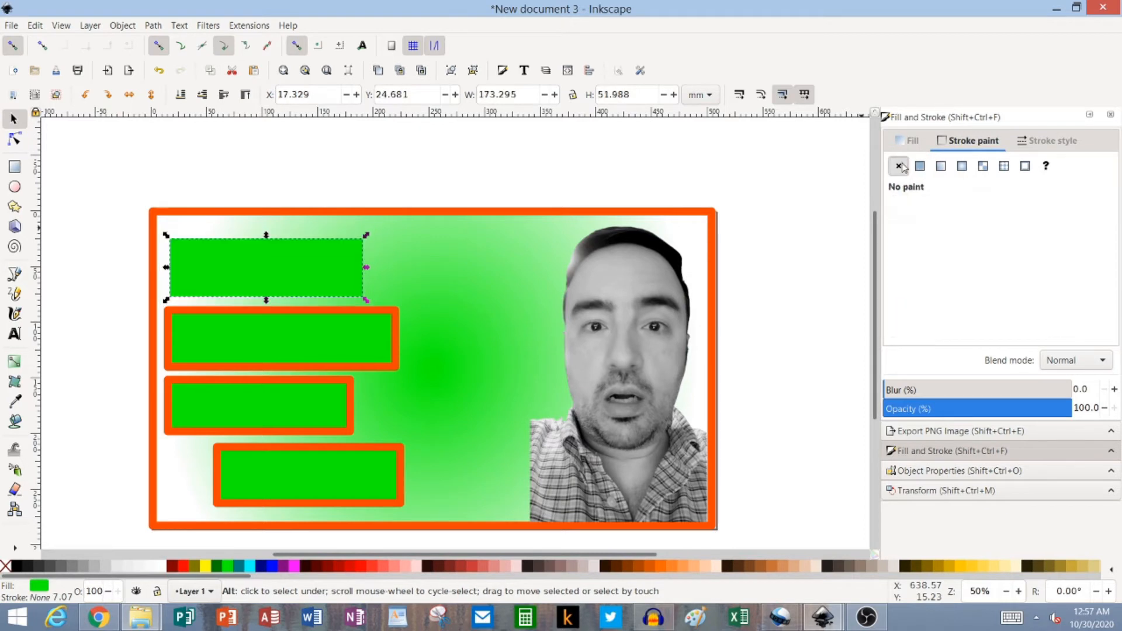
{"action": "left_click", "coordinate": [393, 328]}
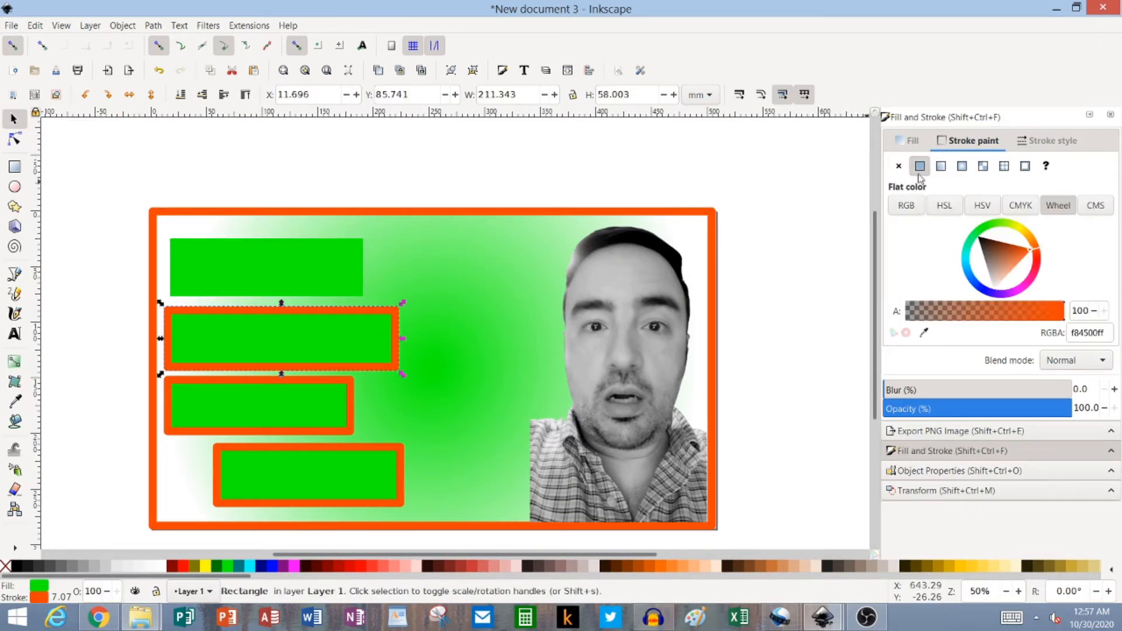
{"action": "left_click", "coordinate": [898, 166]}
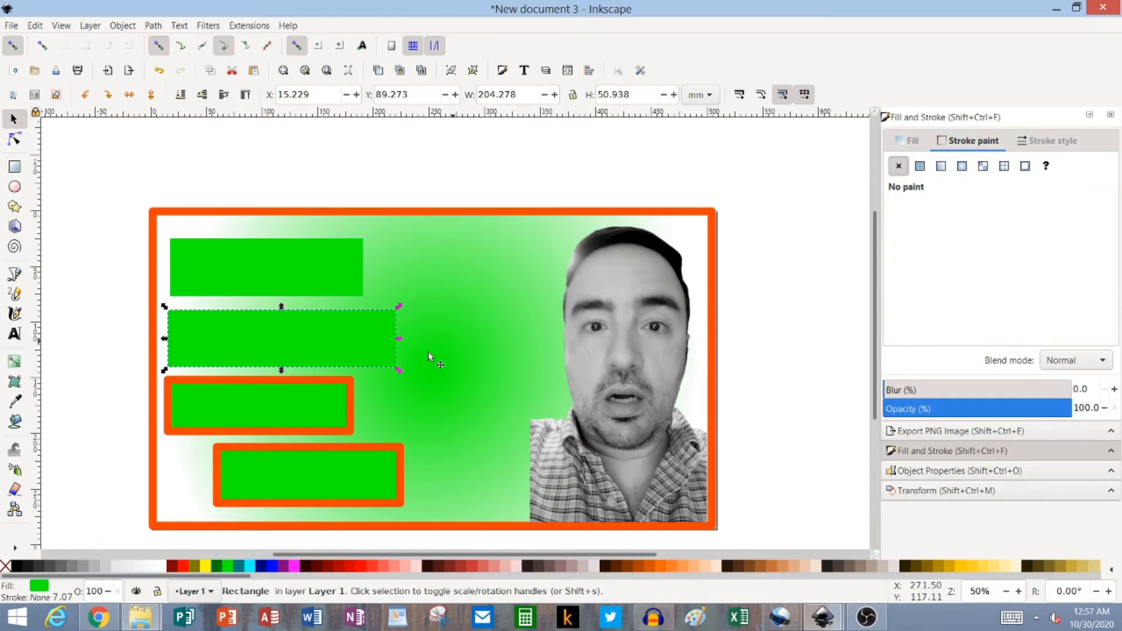
{"action": "left_click", "coordinate": [291, 411]}
{"action": "left_click", "coordinate": [899, 166]}
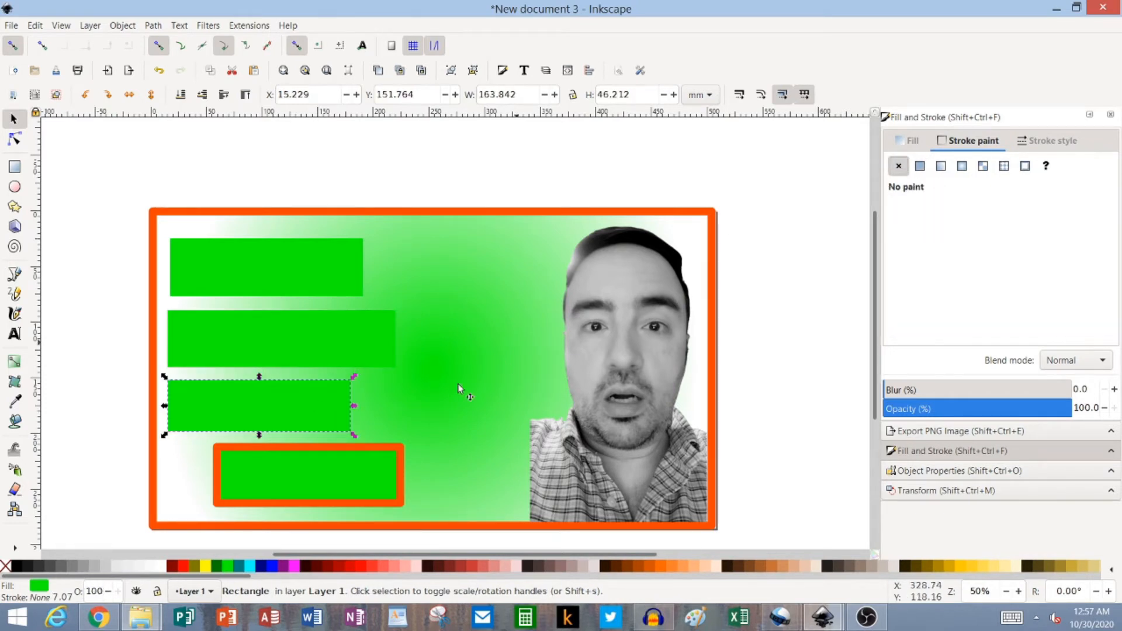
{"action": "left_click", "coordinate": [342, 492]}
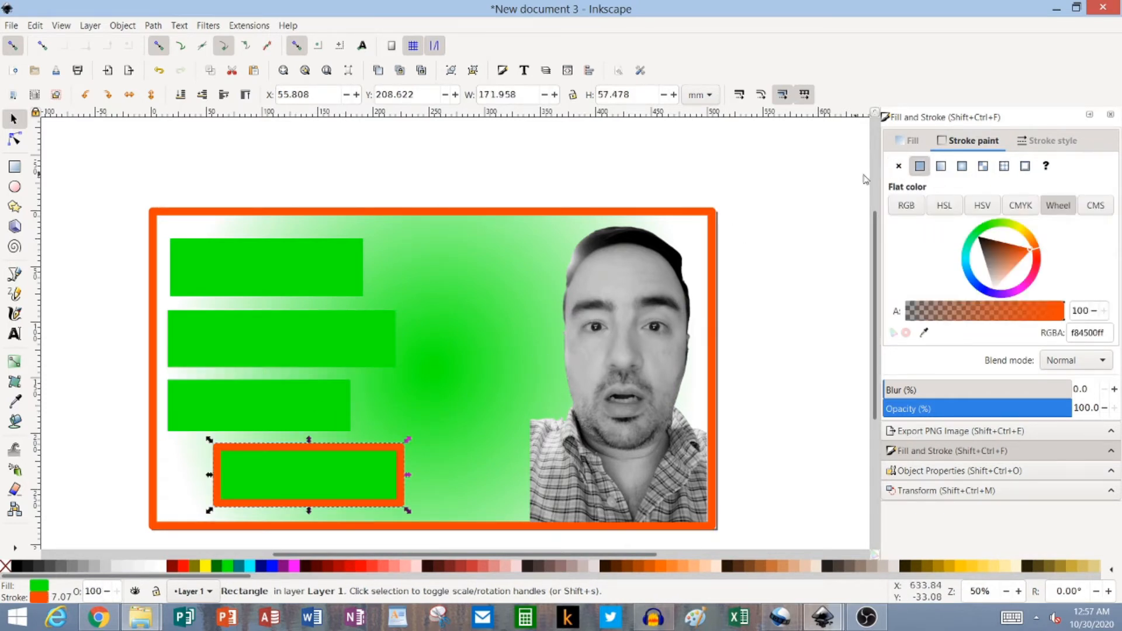
{"action": "left_click", "coordinate": [899, 166]}
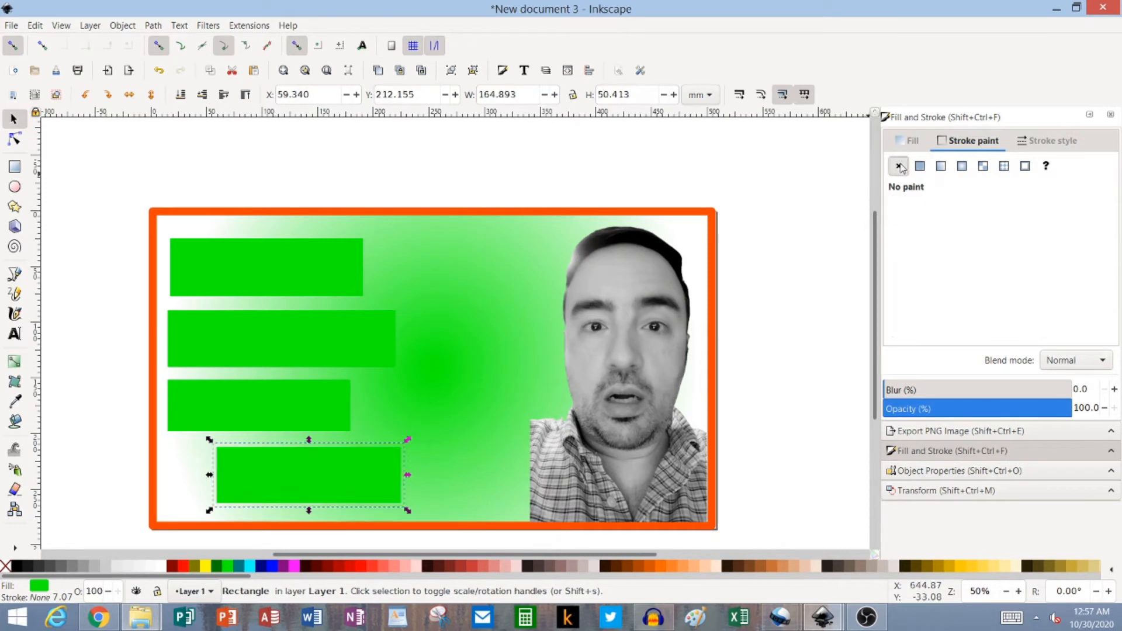
Step: Fill the first and third rectangles from the top with black and the second and fourth with red
{"action": "left_click", "coordinate": [313, 270]}
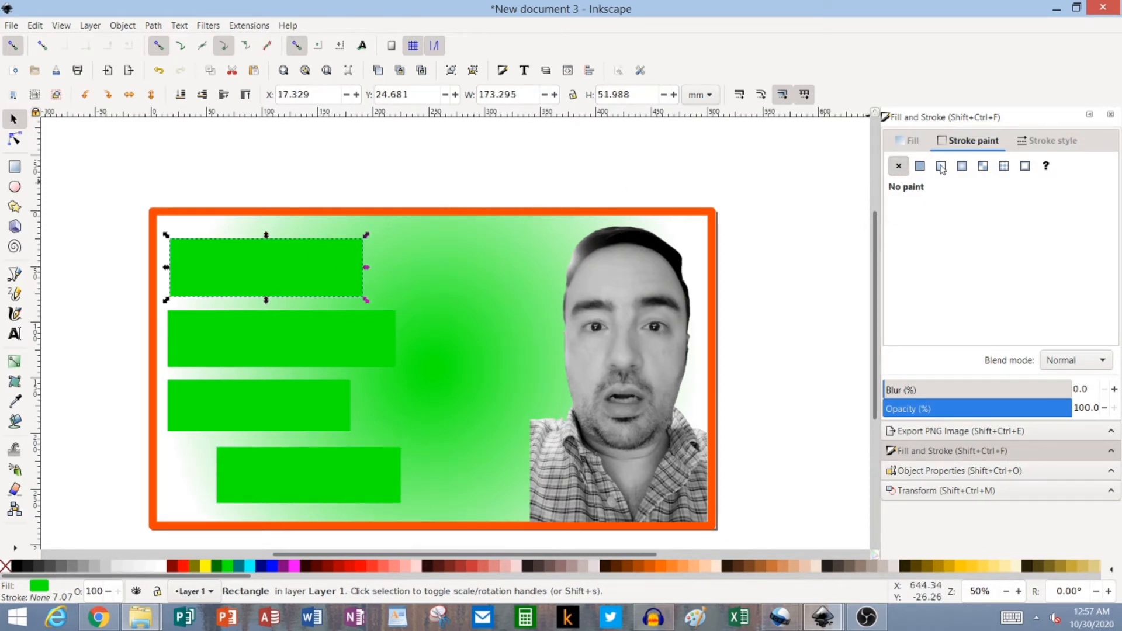
{"action": "left_click", "coordinate": [909, 140]}
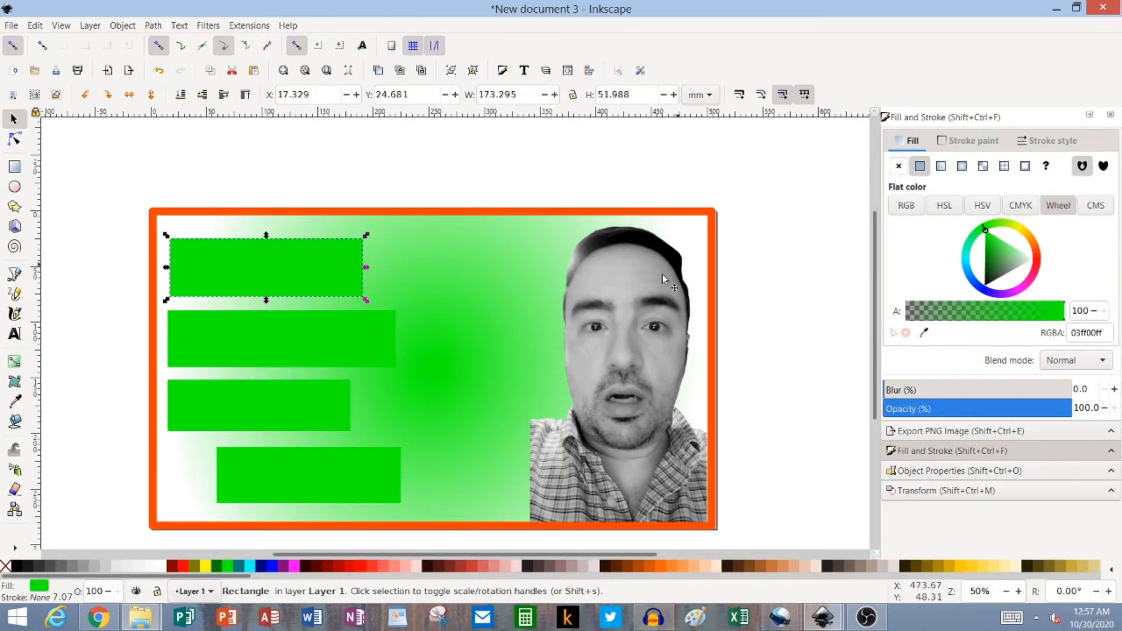
{"action": "left_click", "coordinate": [17, 566]}
{"action": "left_click", "coordinate": [283, 393]}
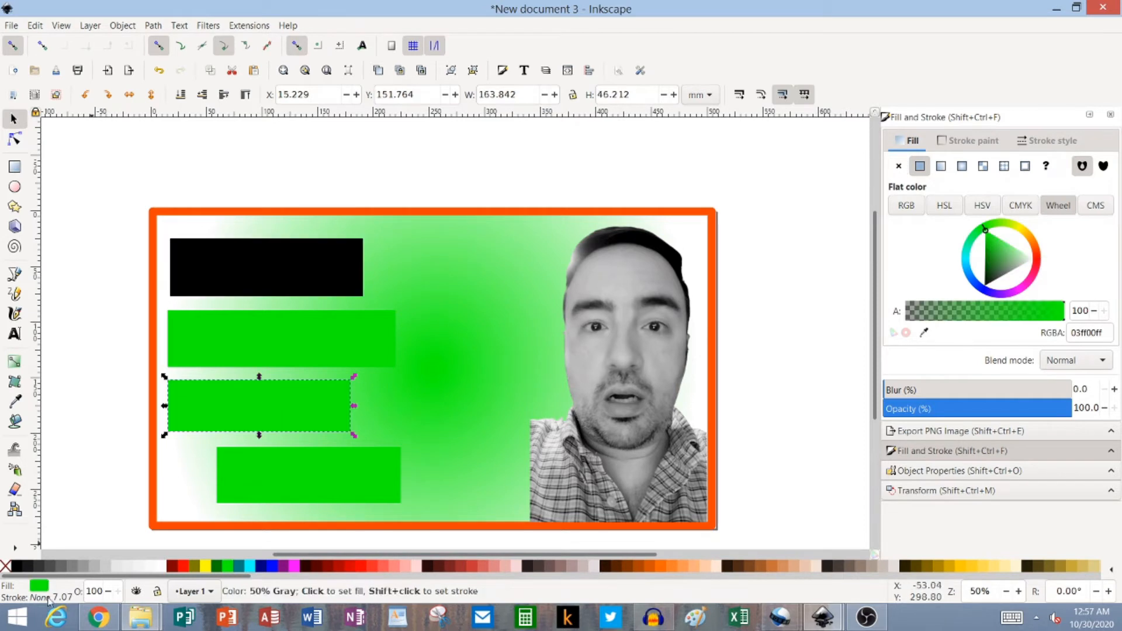
{"action": "left_click", "coordinate": [17, 566]}
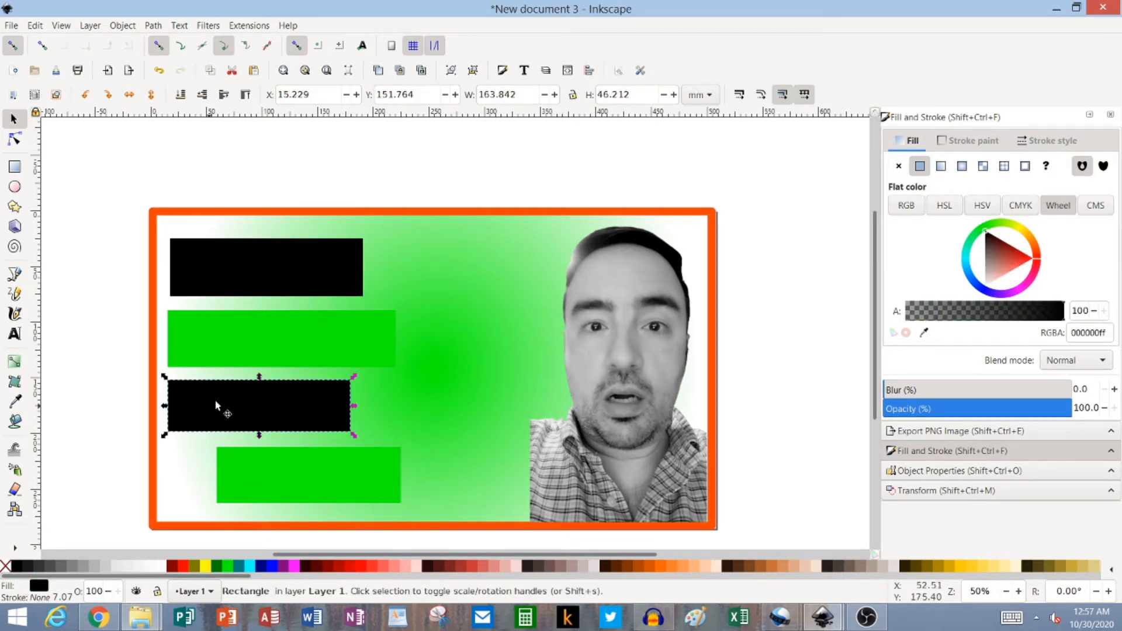
{"action": "left_click", "coordinate": [252, 328]}
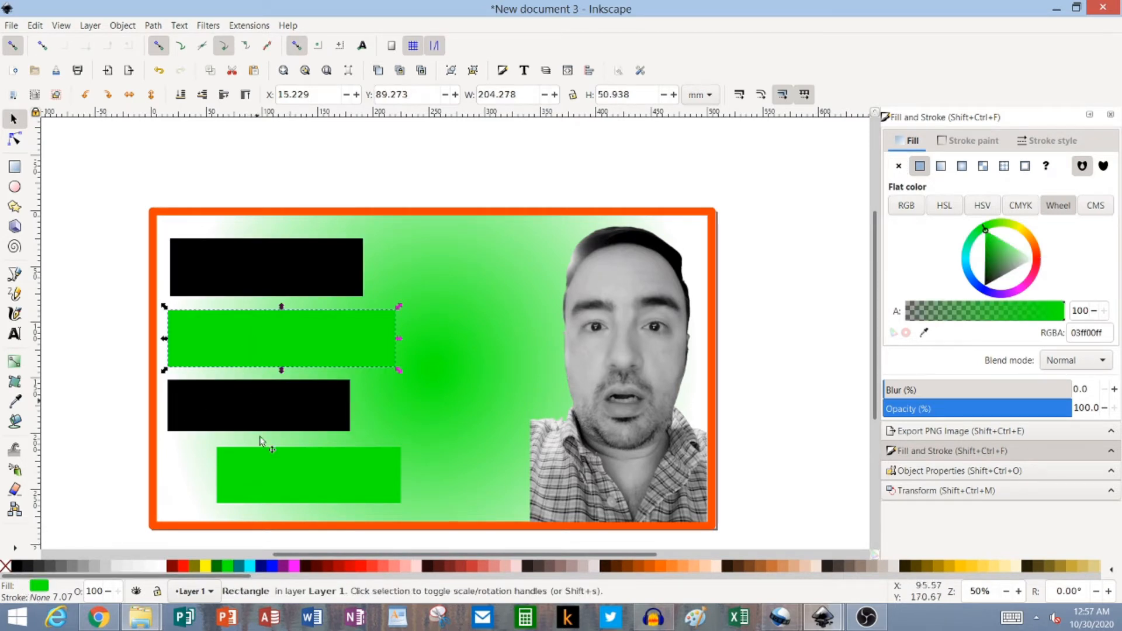
{"action": "left_click", "coordinate": [362, 566]}
{"action": "left_click", "coordinate": [331, 478]}
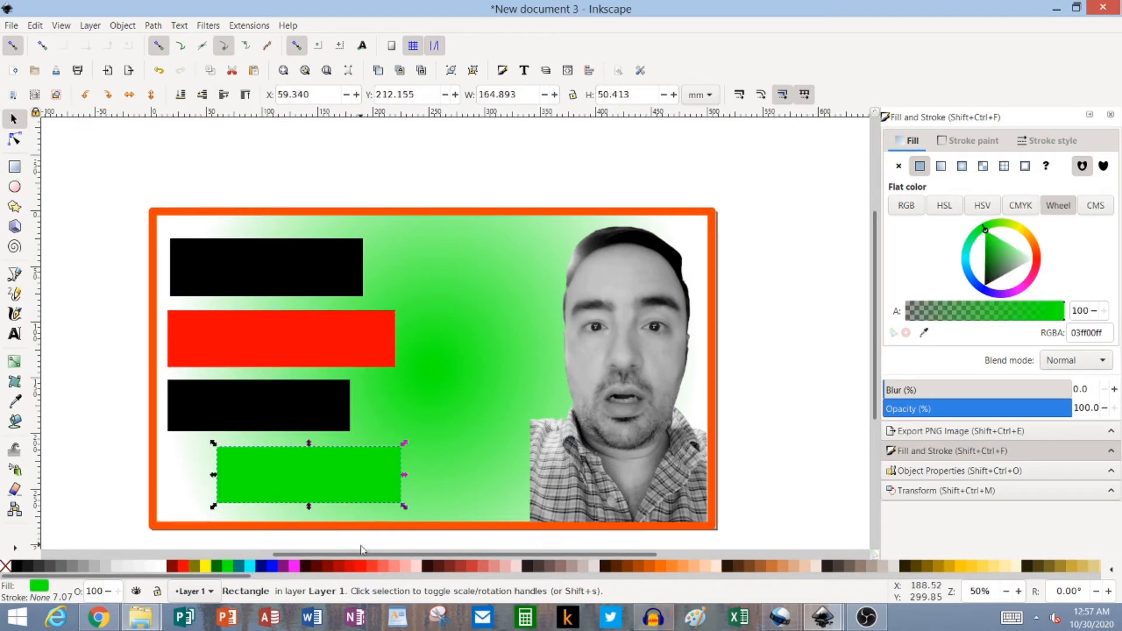
{"action": "left_click", "coordinate": [358, 567]}
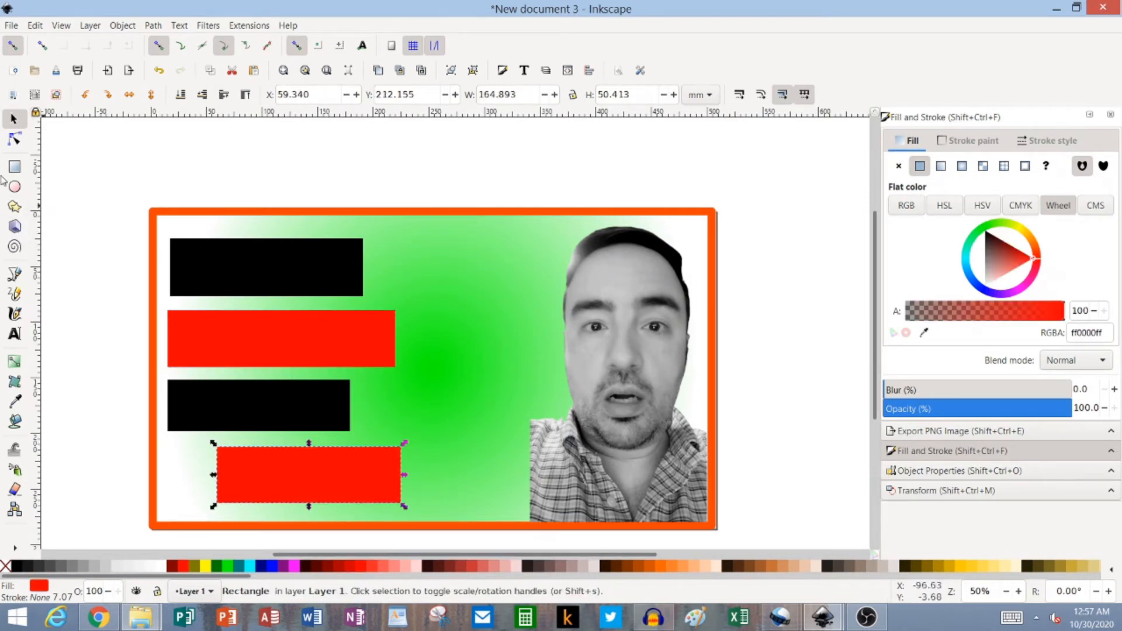
Step: Create a text frame inside the top black rectangle and enter "TEXT"
{"action": "left_click", "coordinate": [15, 334]}
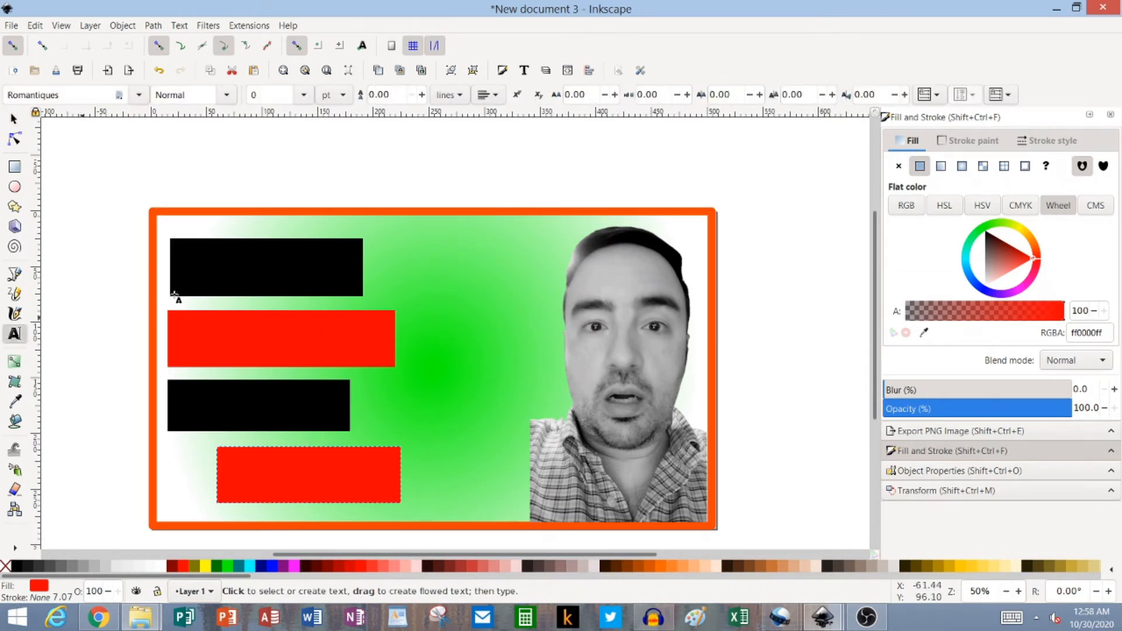
{"action": "mouse_move", "coordinate": [188, 248]}
{"action": "left_mouse_down"}
{"action": "mouse_move", "coordinate": [286, 260]}
{"action": "mouse_move", "coordinate": [339, 288]}
{"action": "left_mouse_up"}
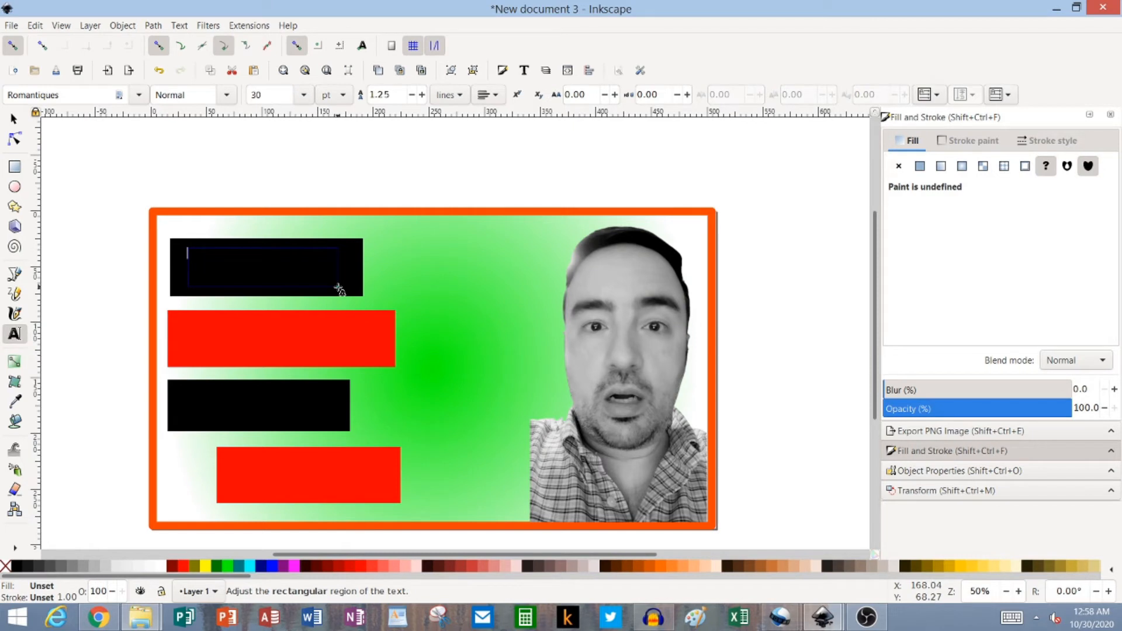
{"action": "type", "text": "How"}
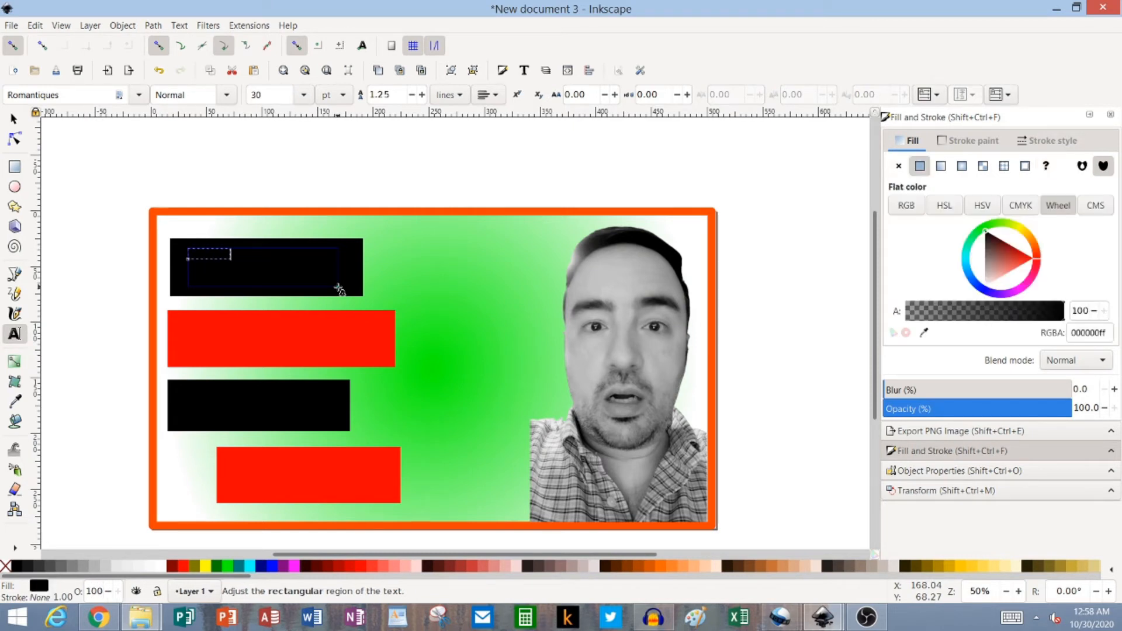
{"action": "key", "text": "BackSpace"}
{"action": "key", "text": "BackSpace"}
{"action": "key", "text": "BackSpace"}
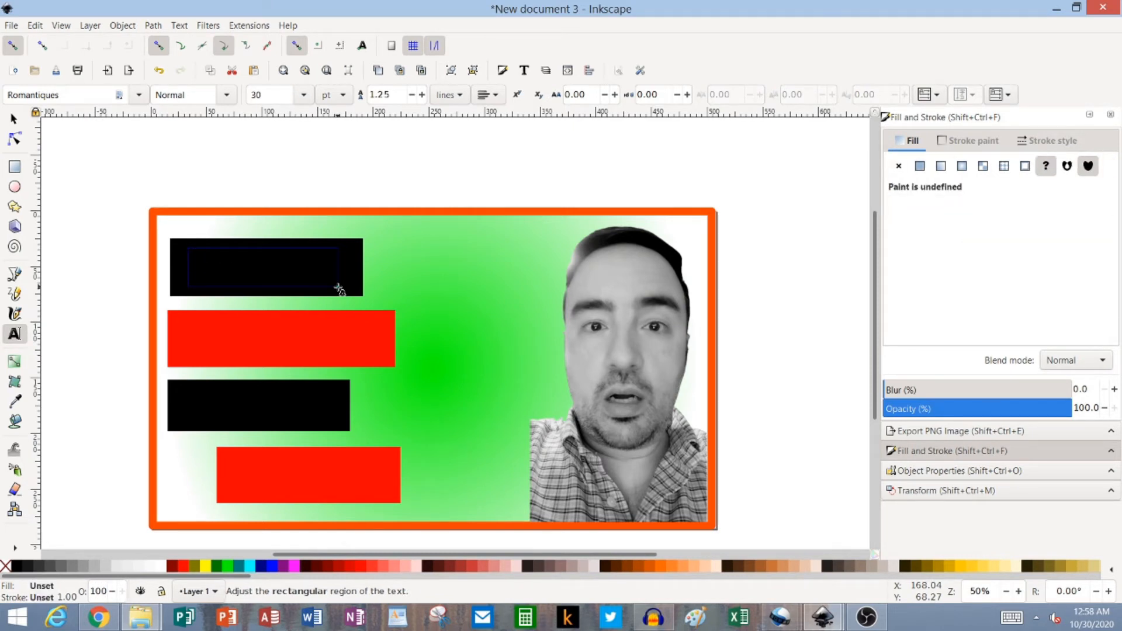
{"action": "type", "text": "How"}
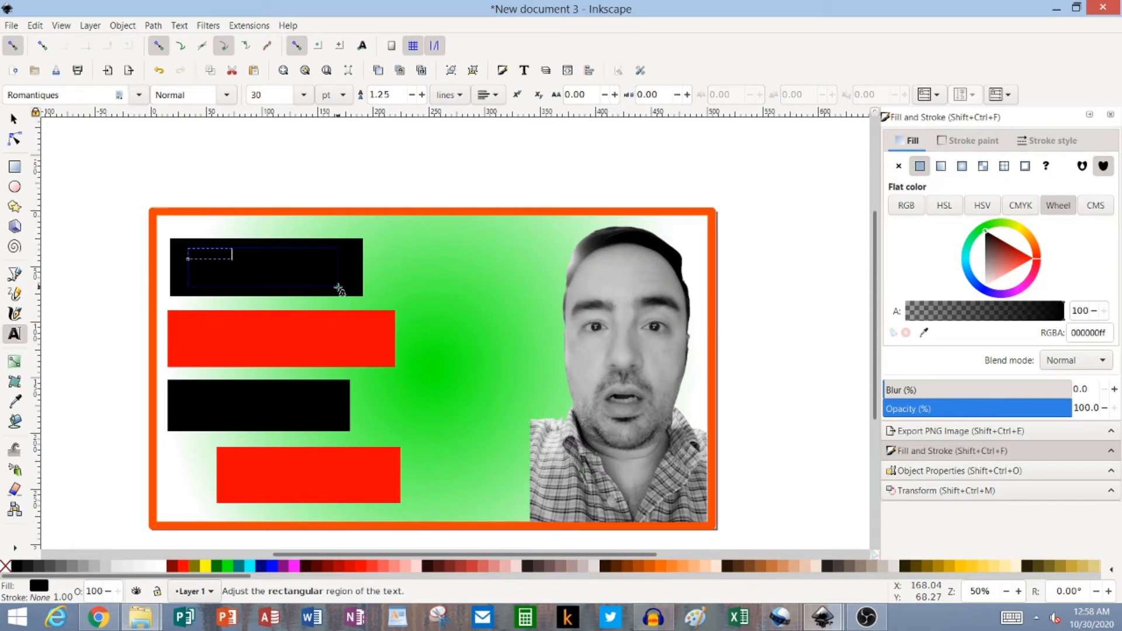
Step: Colour the whole word in the top rectangle white and set its font to Aharoni
{"action": "key", "text": "ctrl+a"}
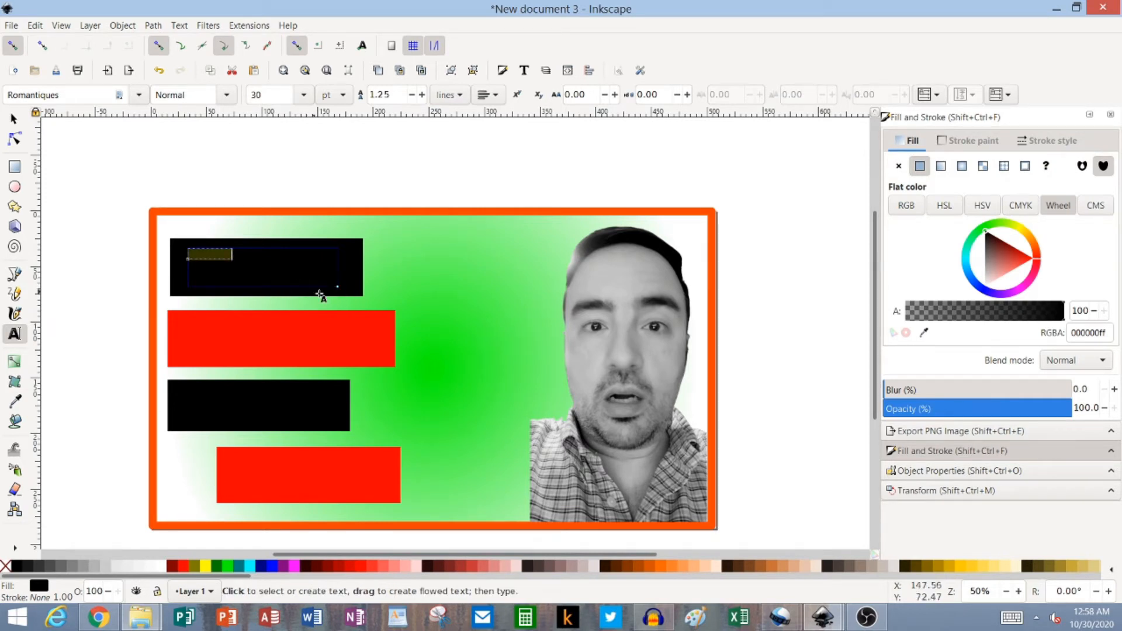
{"action": "left_click", "coordinate": [160, 569]}
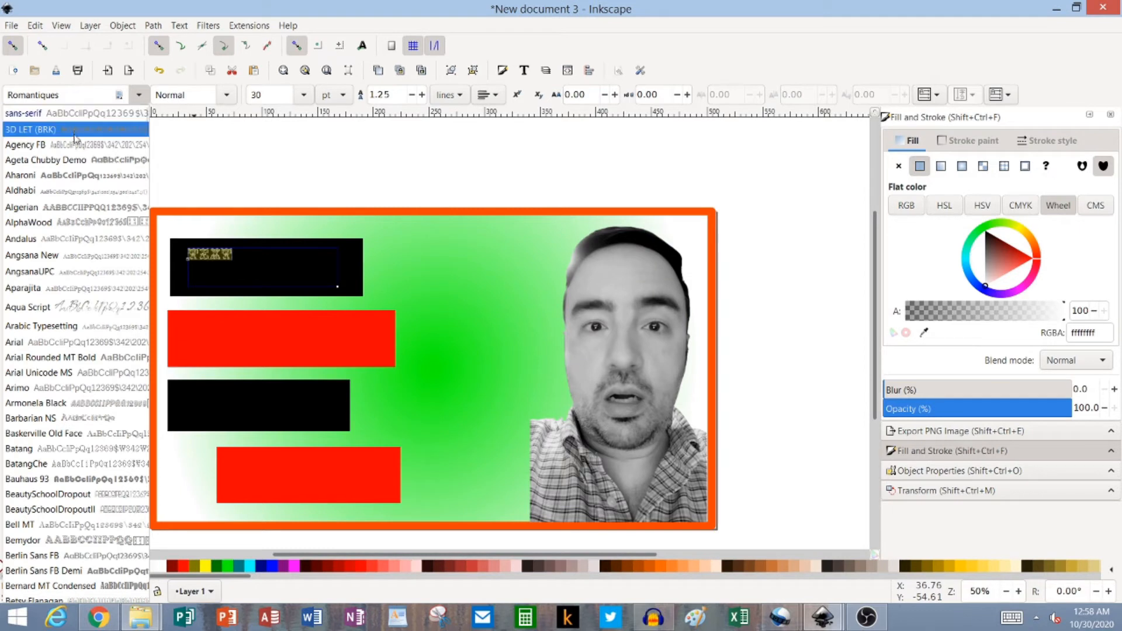
{"action": "left_click", "coordinate": [68, 176]}
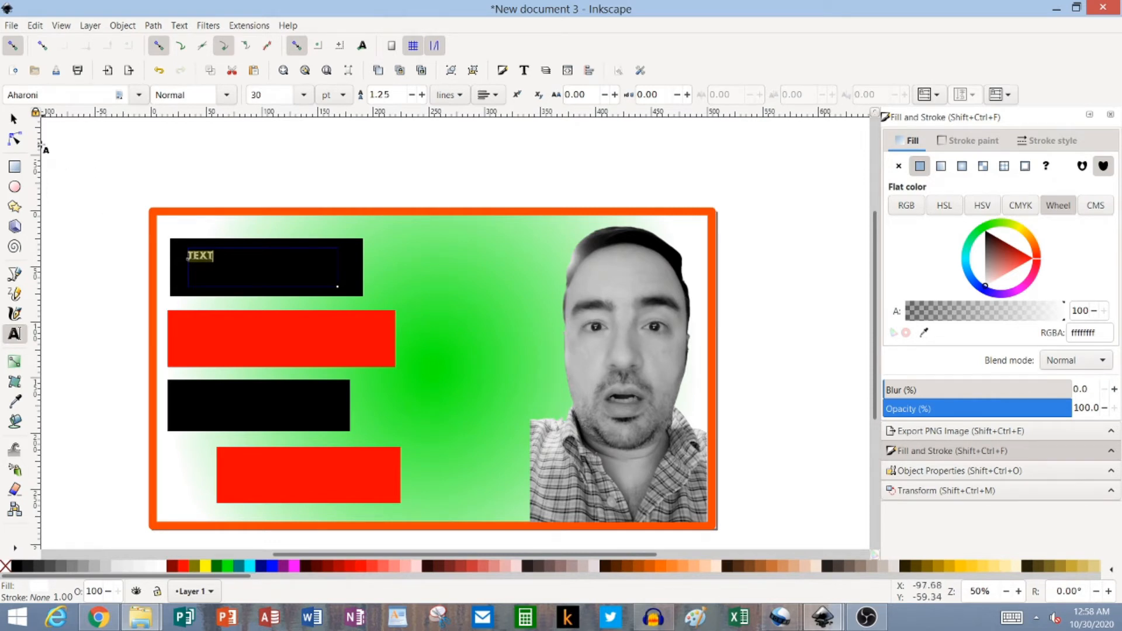
Step: Enlarge and widen the white text to about 144×34 mm, and place a copy on each of the other three rectangles
{"action": "left_click", "coordinate": [14, 121]}
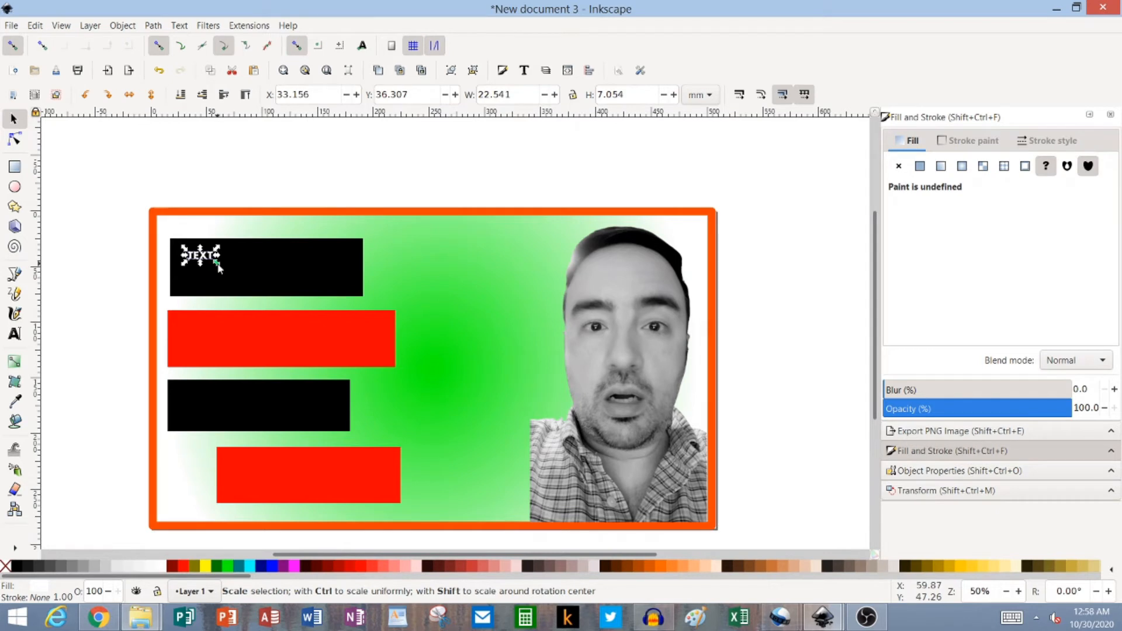
{"action": "left_click_drag", "start_coordinate": [217, 264], "coordinate": [316, 354]}
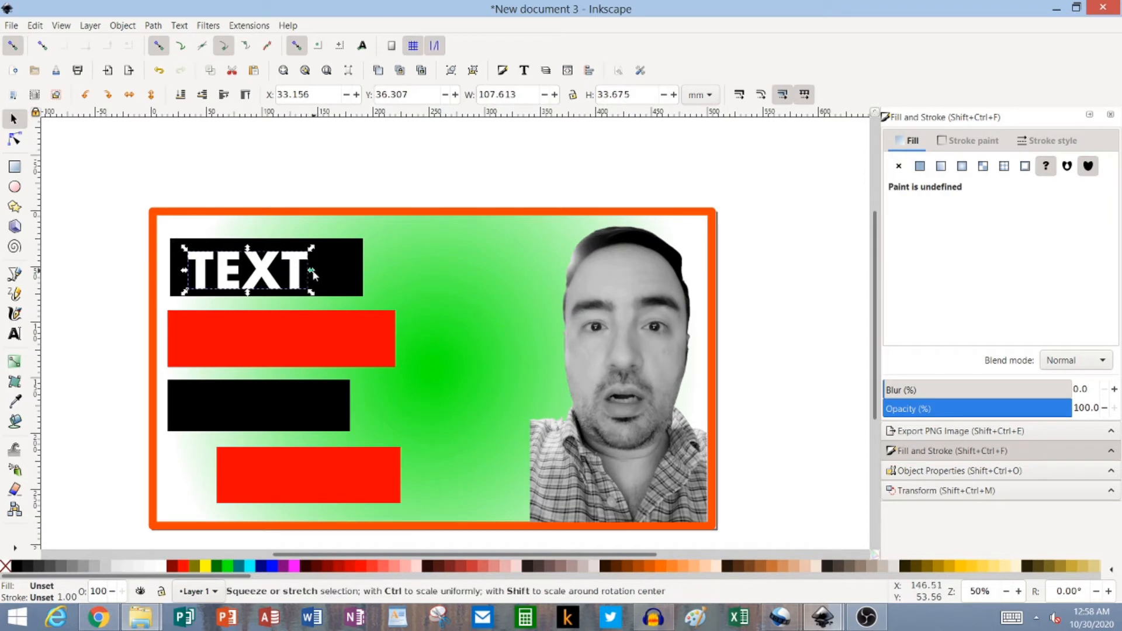
{"action": "left_click_drag", "start_coordinate": [314, 274], "coordinate": [352, 268]}
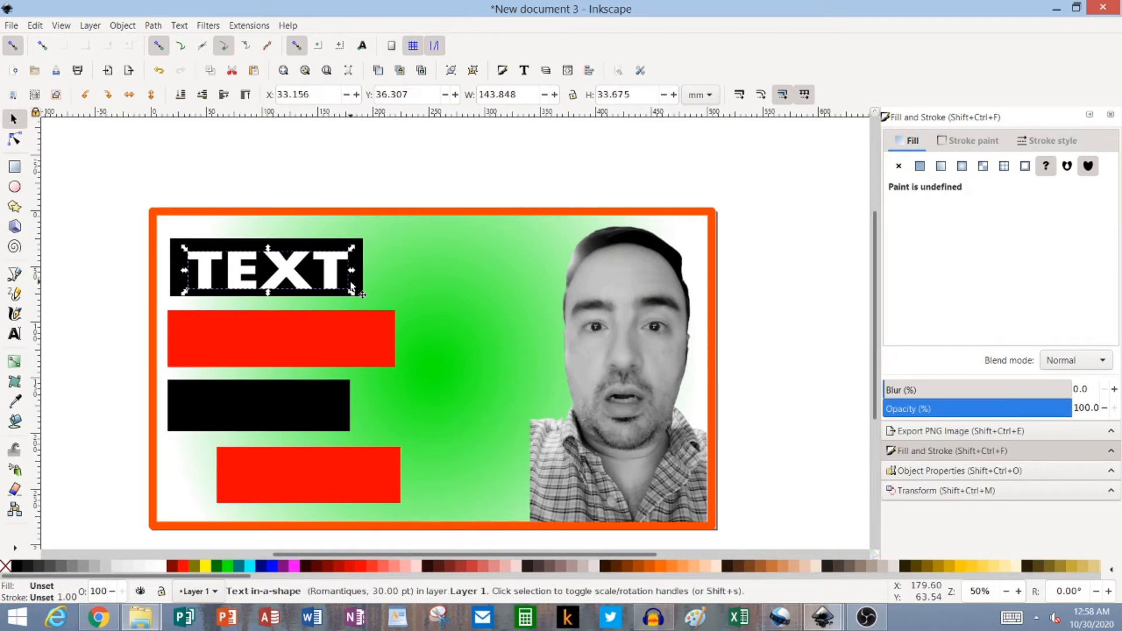
{"action": "key", "text": "ctrl+v"}
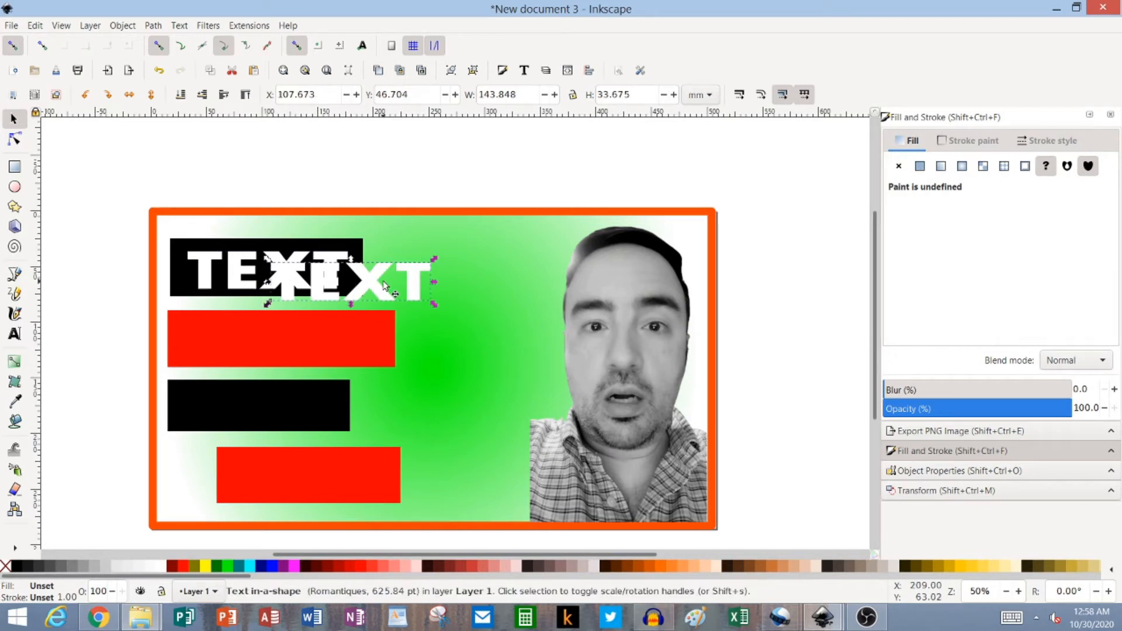
{"action": "left_click_drag", "start_coordinate": [376, 284], "coordinate": [333, 486]}
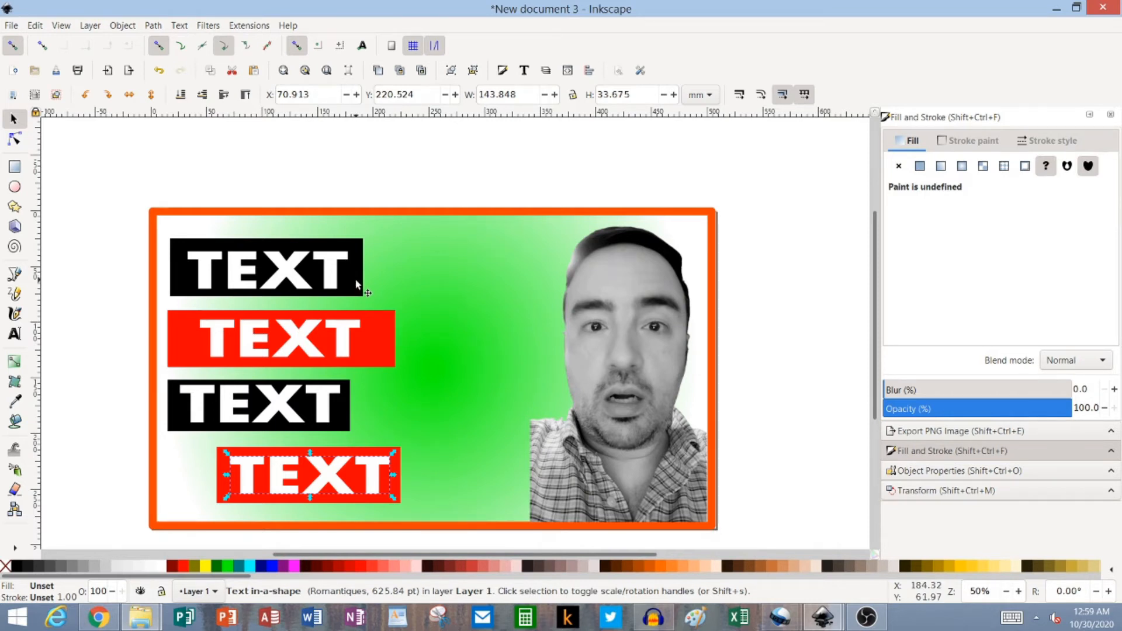
Step: Check the text block effects in Episode57Thumbnail.svg, then apply the Cutout Glow filter to the new document's top black rectangle
{"action": "key", "text": "alt+Tab"}
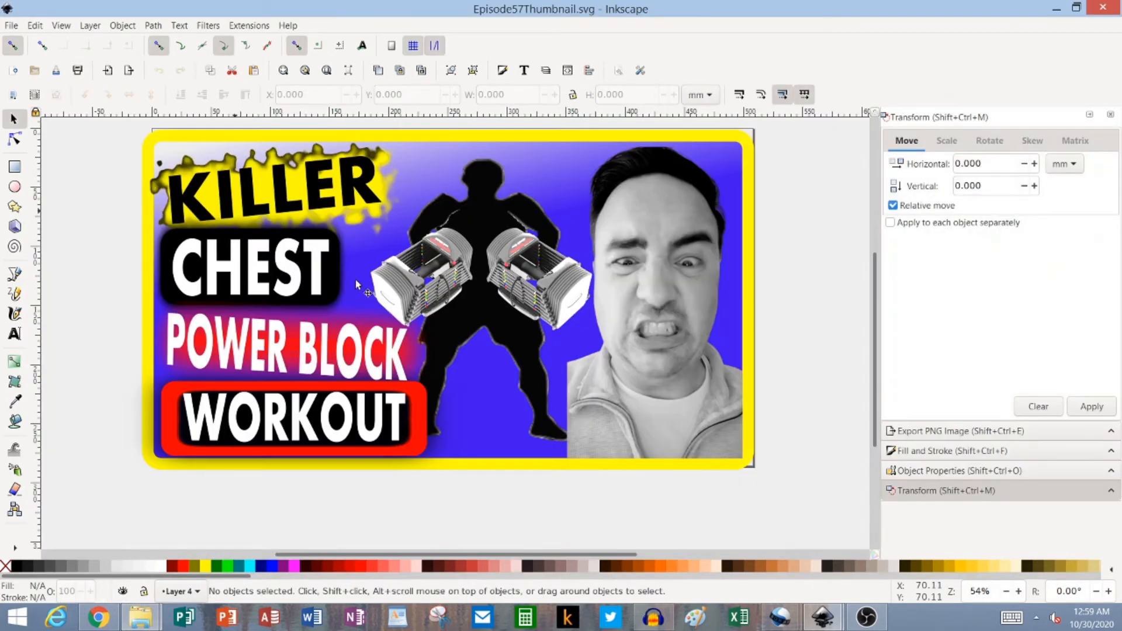
{"action": "key", "text": "alt+Tab"}
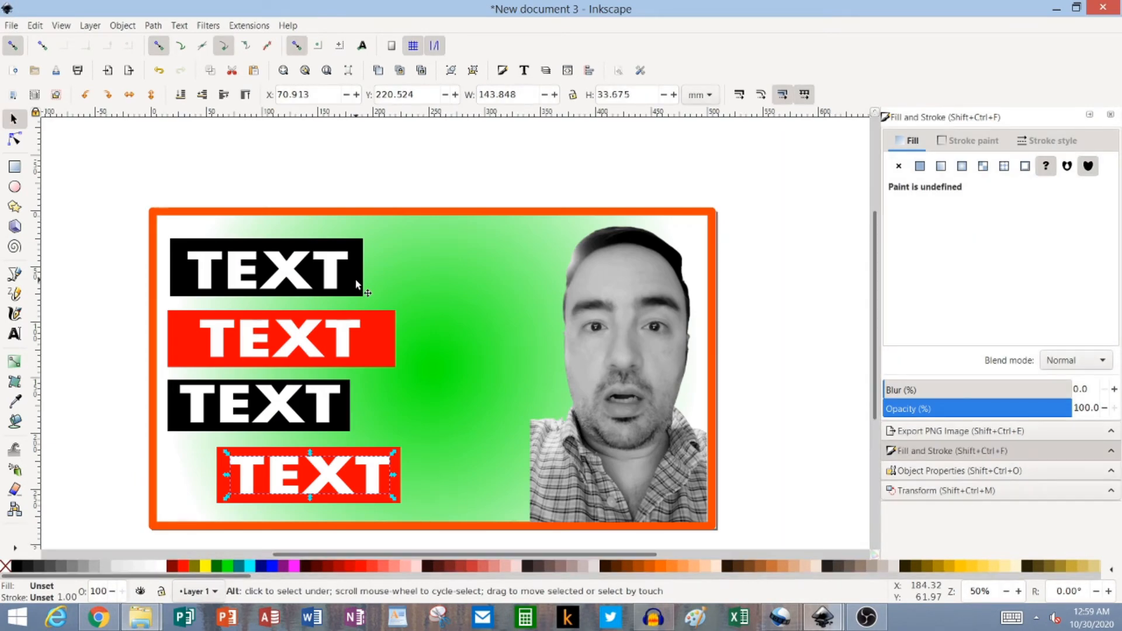
{"action": "left_click", "coordinate": [356, 285]}
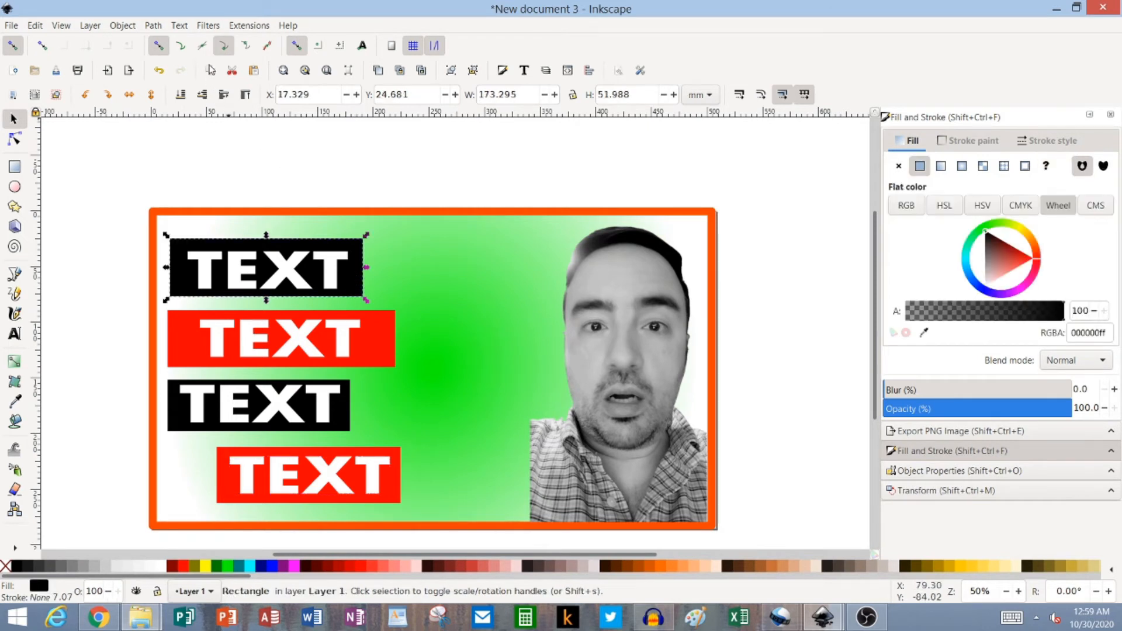
{"action": "left_click", "coordinate": [208, 26]}
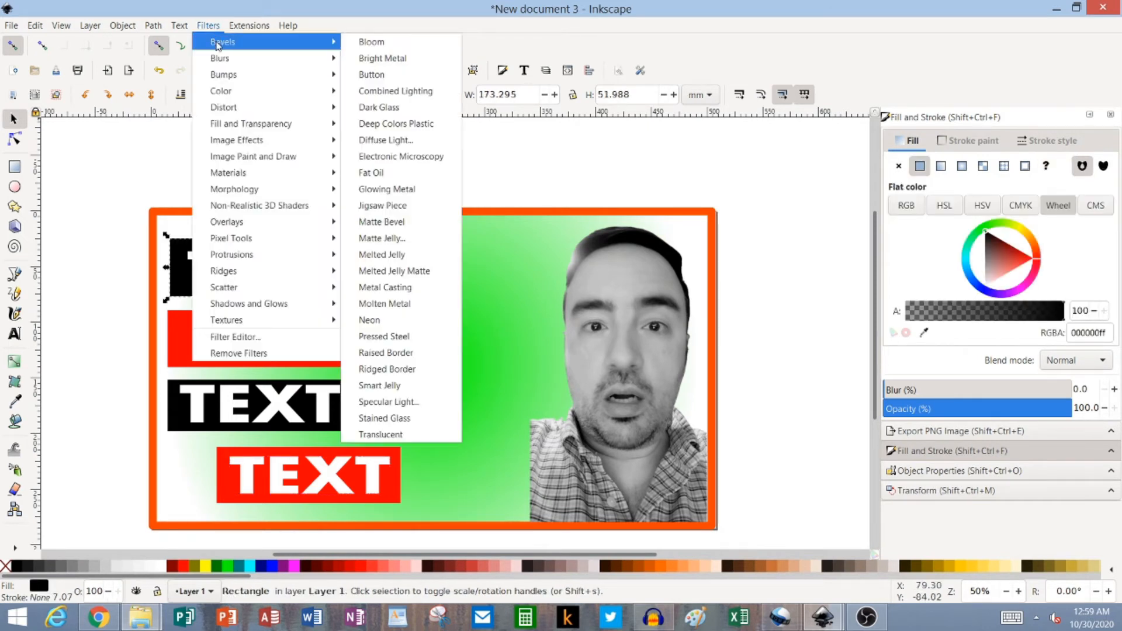
{"action": "mouse_move", "coordinate": [230, 99]}
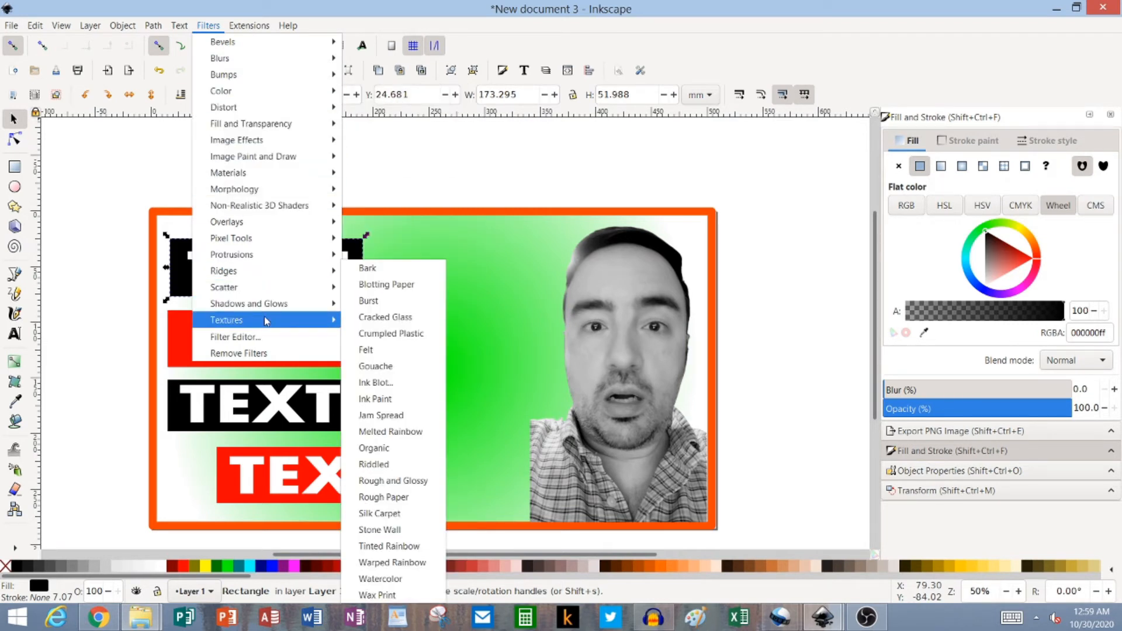
{"action": "mouse_move", "coordinate": [273, 305]}
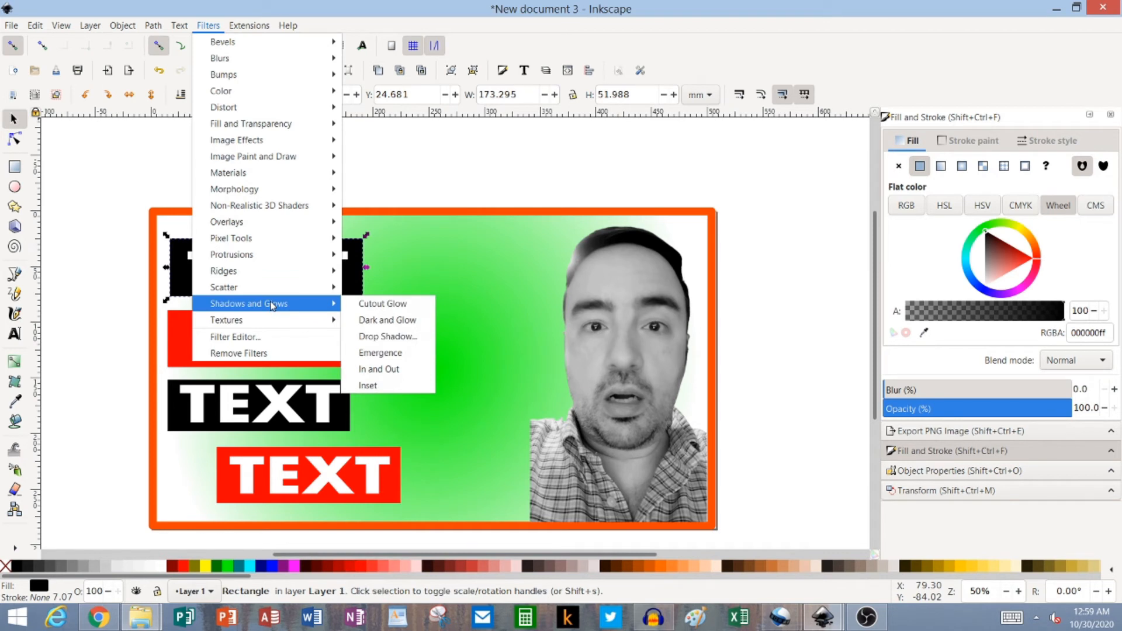
{"action": "left_click", "coordinate": [363, 308]}
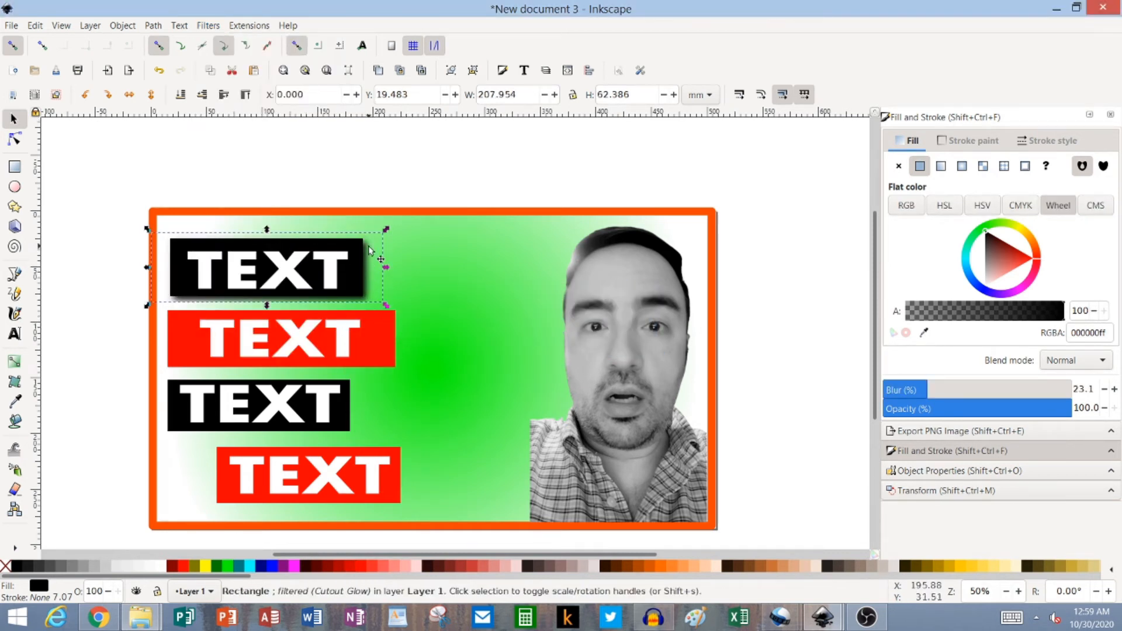
Step: Apply the Refractive Gel B filter to the second rectangle from the top and colour its text black
{"action": "left_click", "coordinate": [383, 328]}
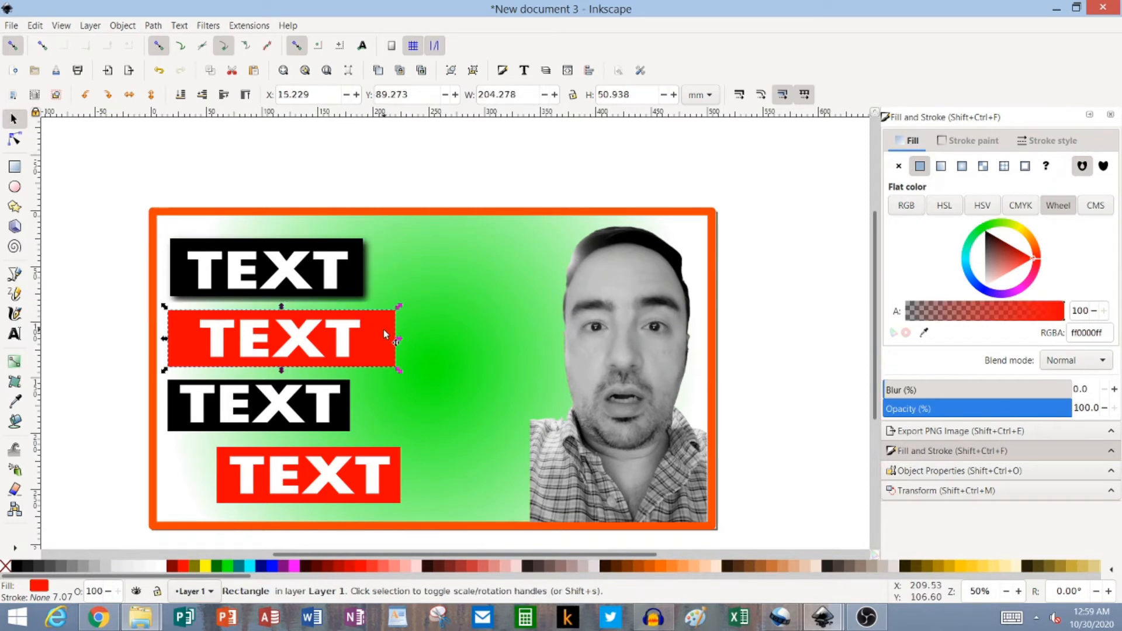
{"action": "left_click", "coordinate": [208, 25]}
{"action": "mouse_move", "coordinate": [282, 274]}
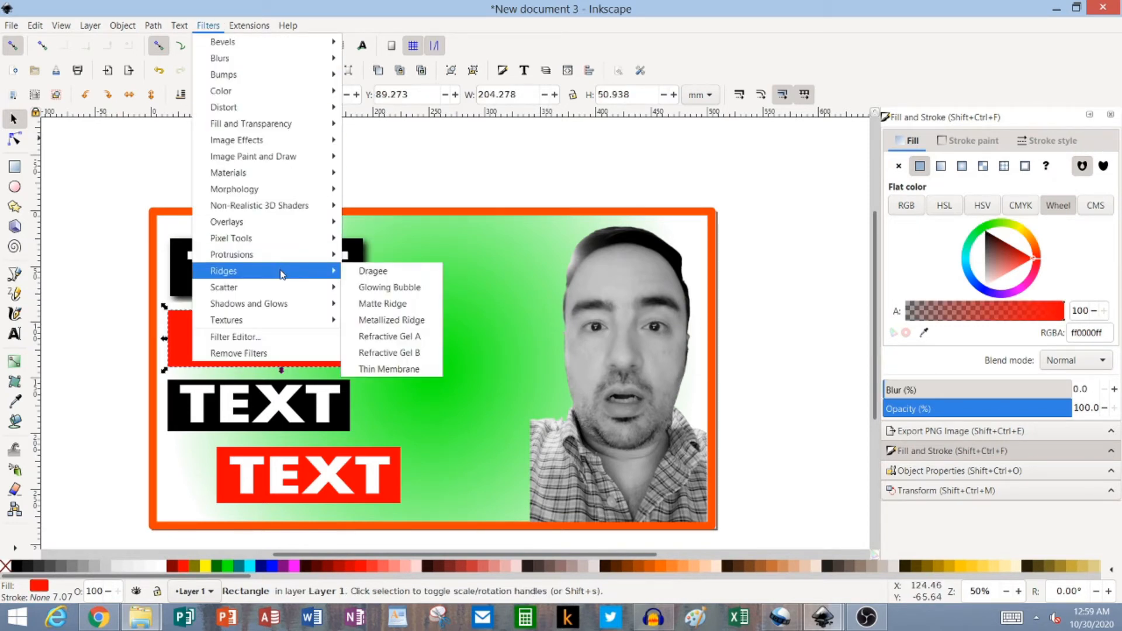
{"action": "left_click", "coordinate": [397, 353]}
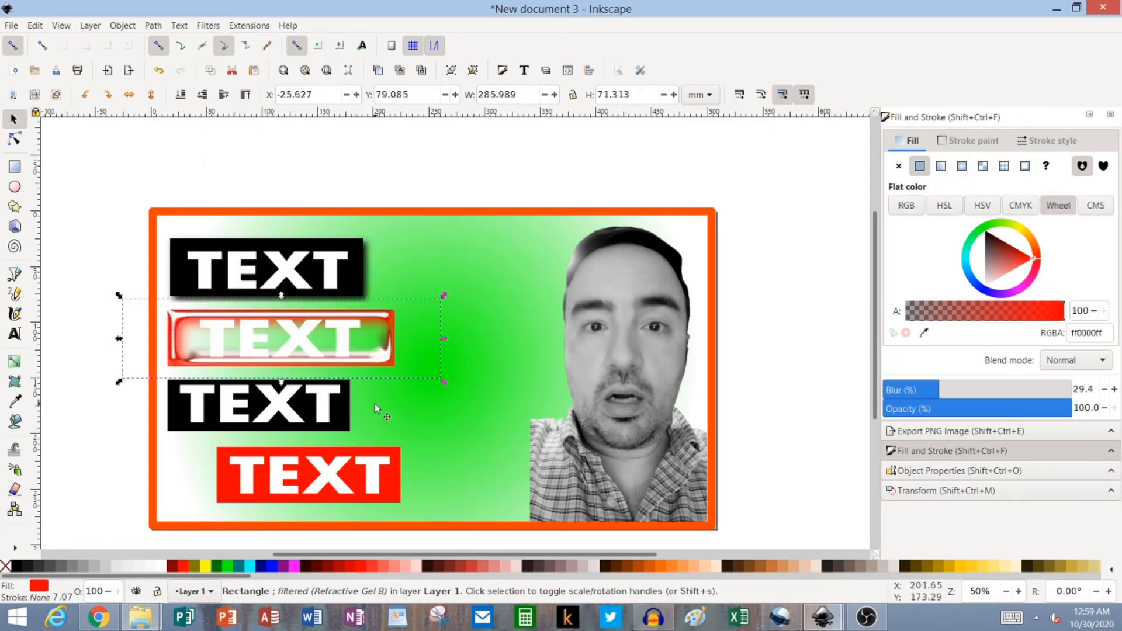
{"action": "left_click", "coordinate": [345, 348]}
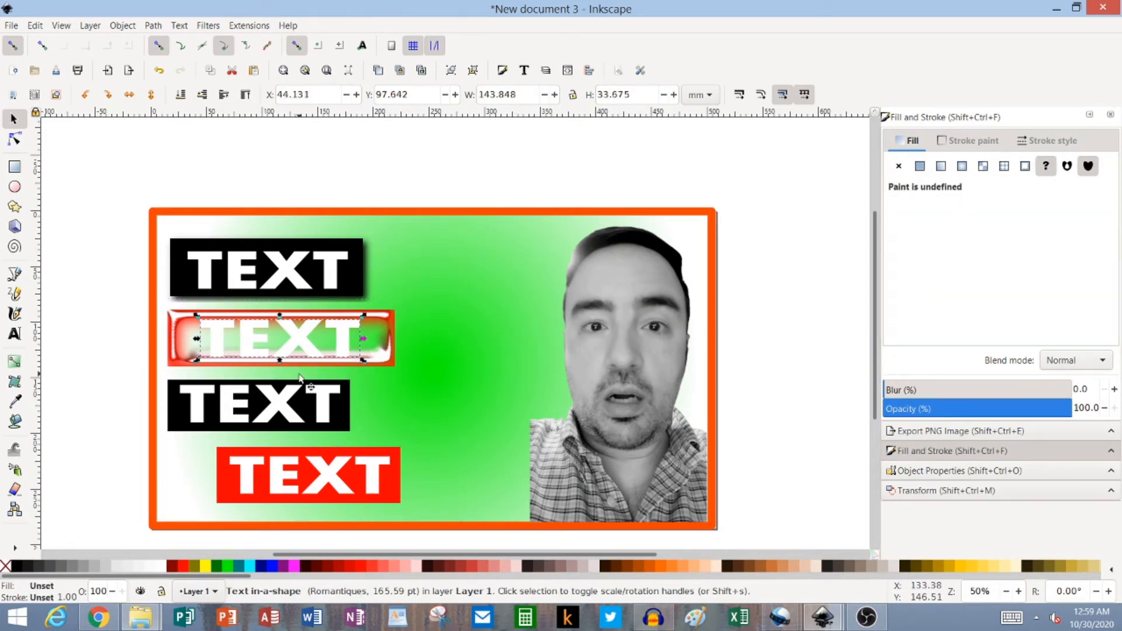
{"action": "left_click", "coordinate": [19, 566]}
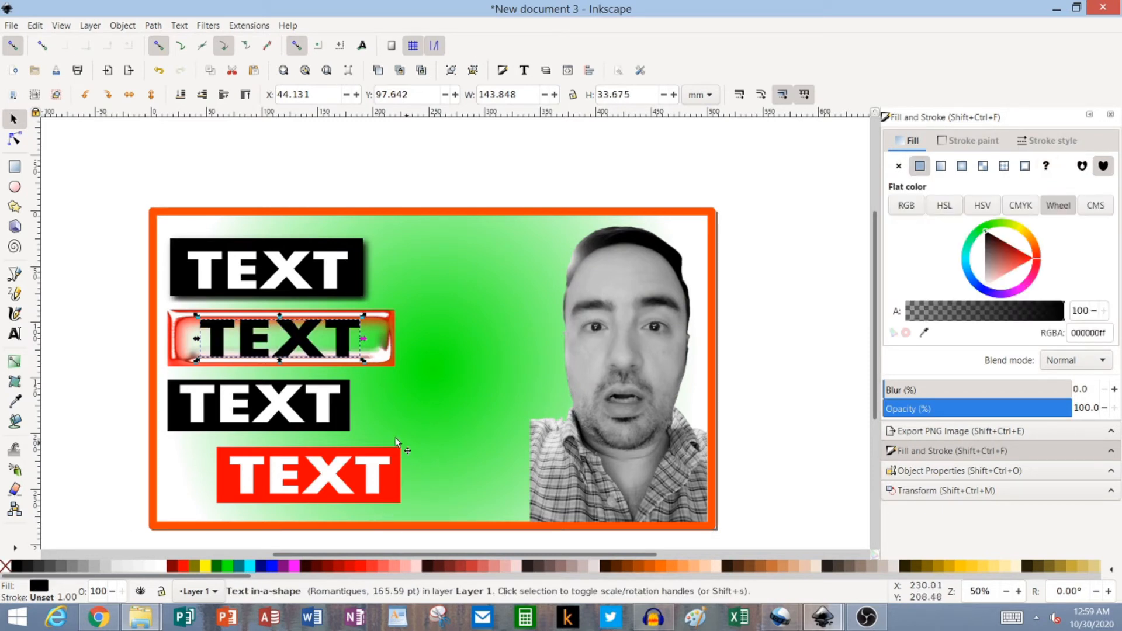
Step: Apply the Rough Transparency overlay filter to the third rectangle from the top
{"action": "left_click", "coordinate": [349, 428]}
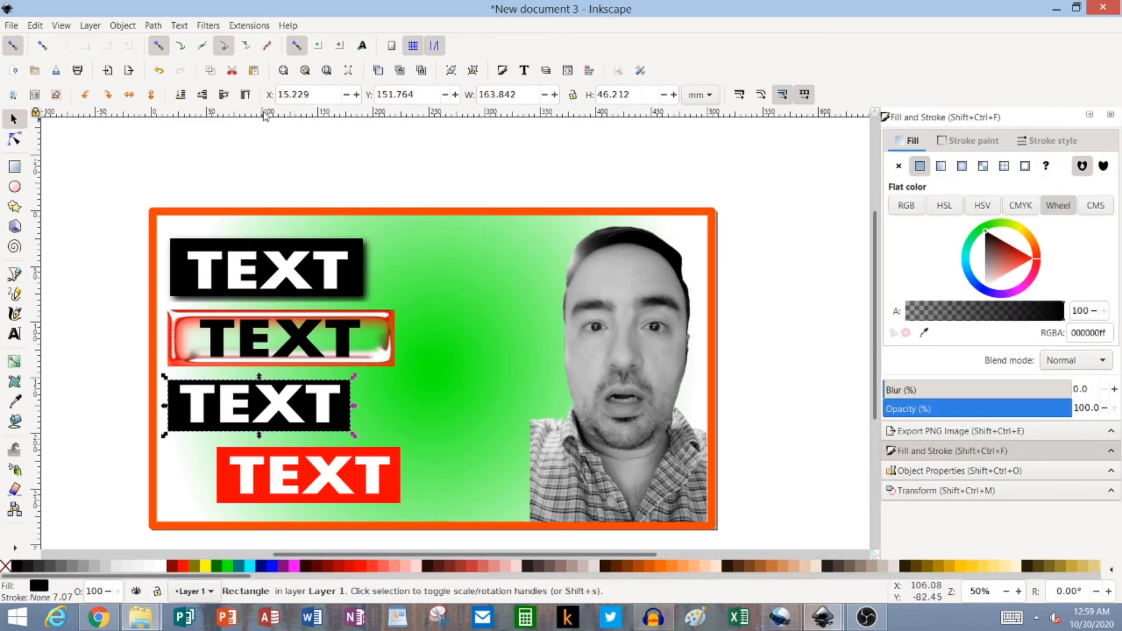
{"action": "left_click", "coordinate": [208, 25]}
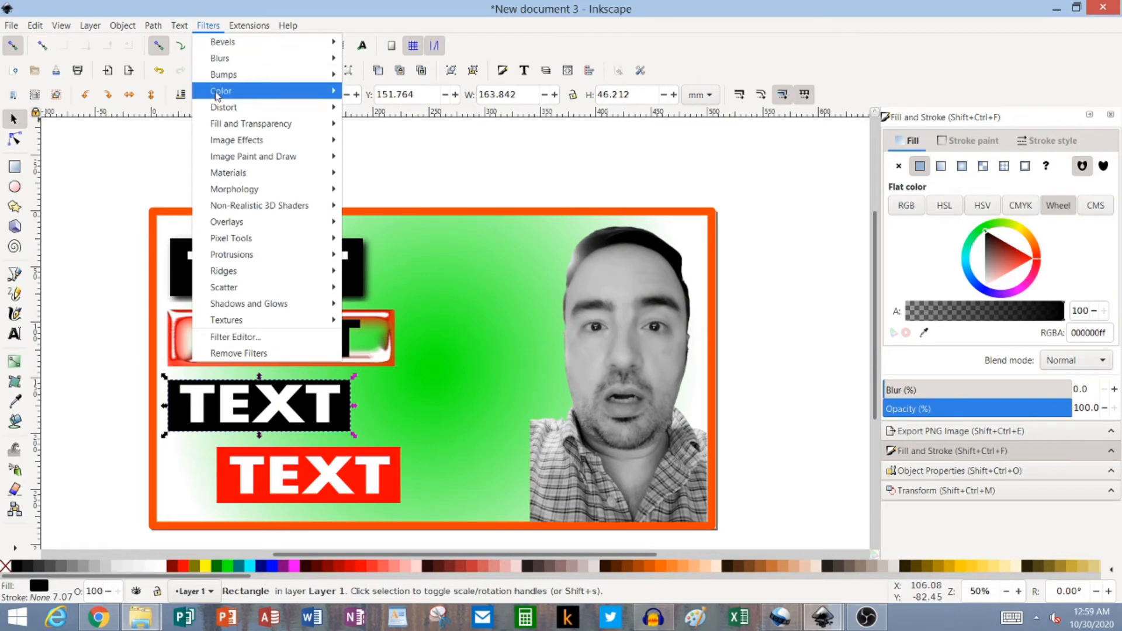
{"action": "mouse_move", "coordinate": [234, 225]}
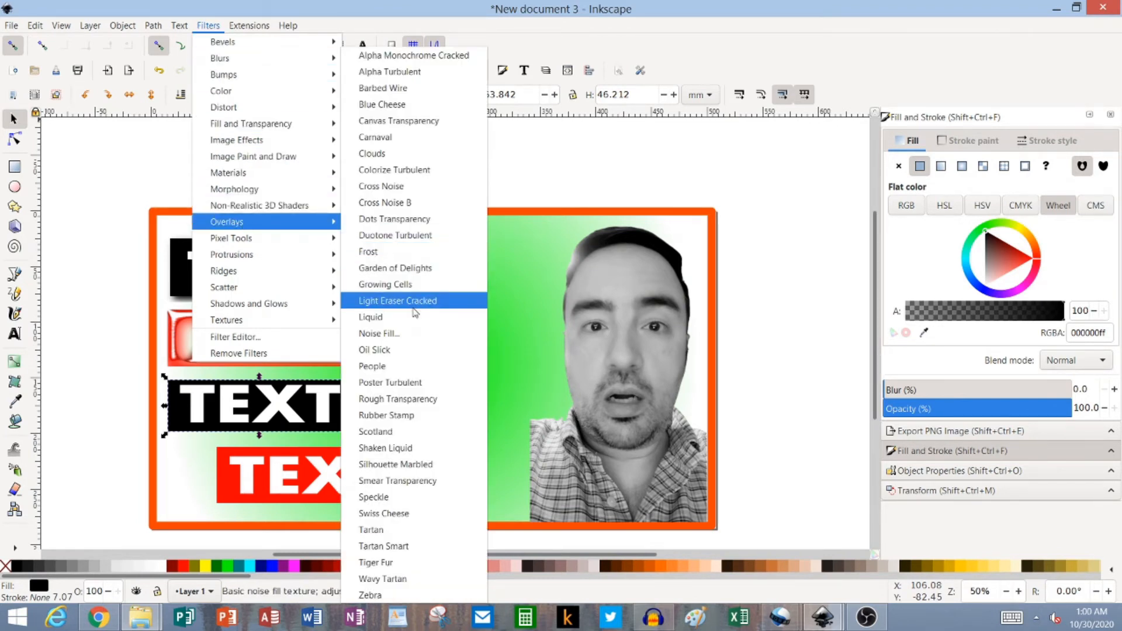
{"action": "left_click", "coordinate": [418, 400]}
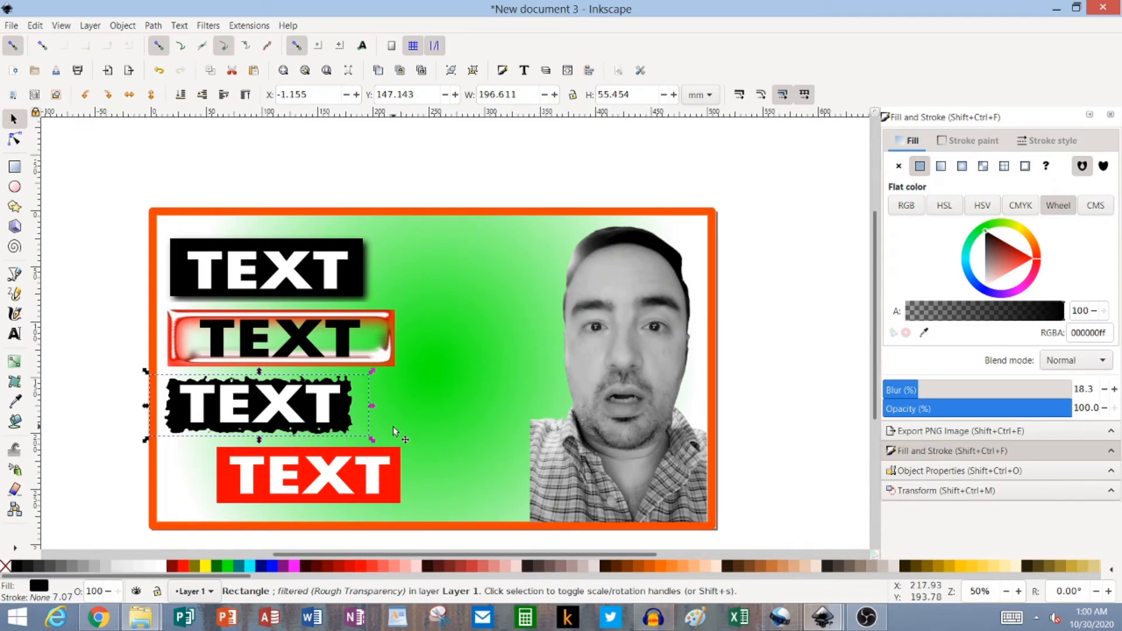
Step: Apply the Black Hole morphology filter to the red bottom rectangle
{"action": "left_click", "coordinate": [392, 493]}
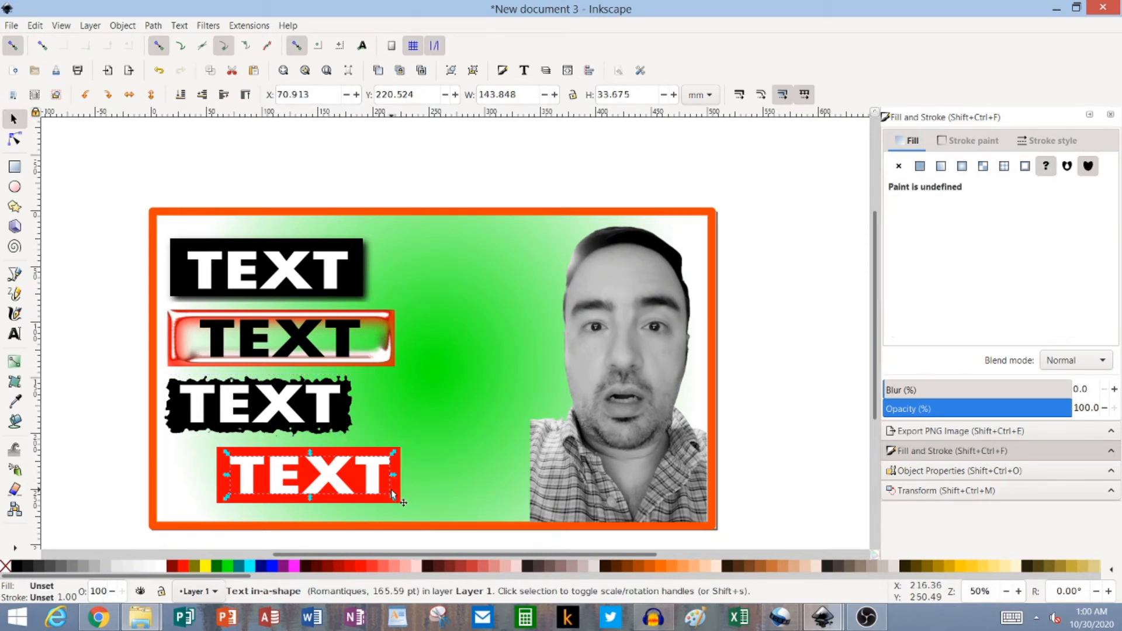
{"action": "left_click", "coordinate": [401, 496]}
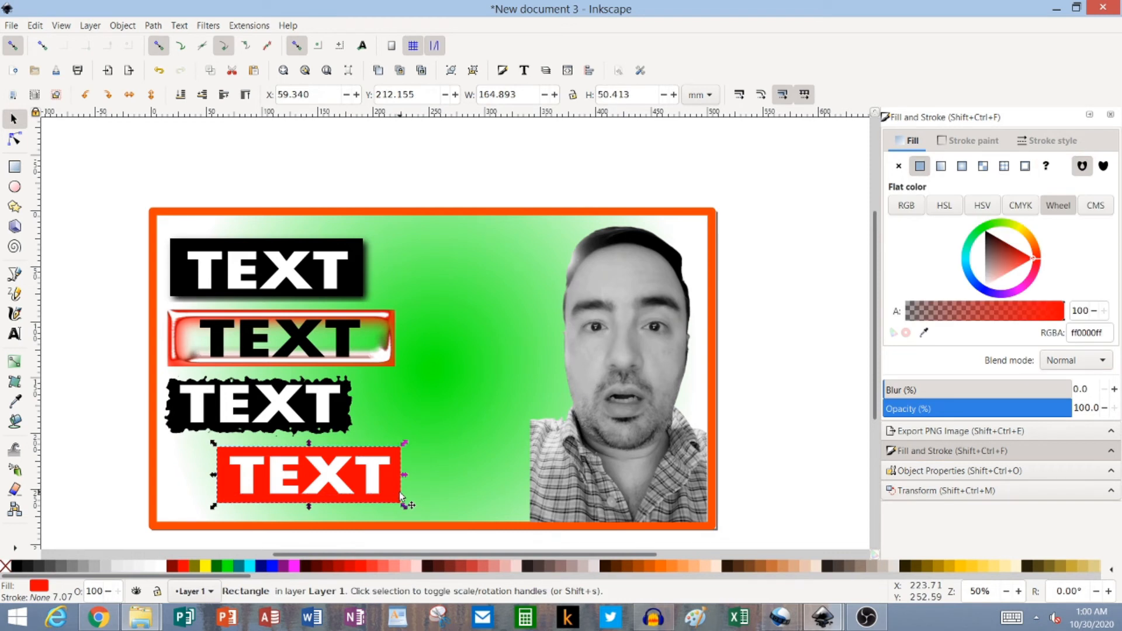
{"action": "left_click", "coordinate": [209, 26]}
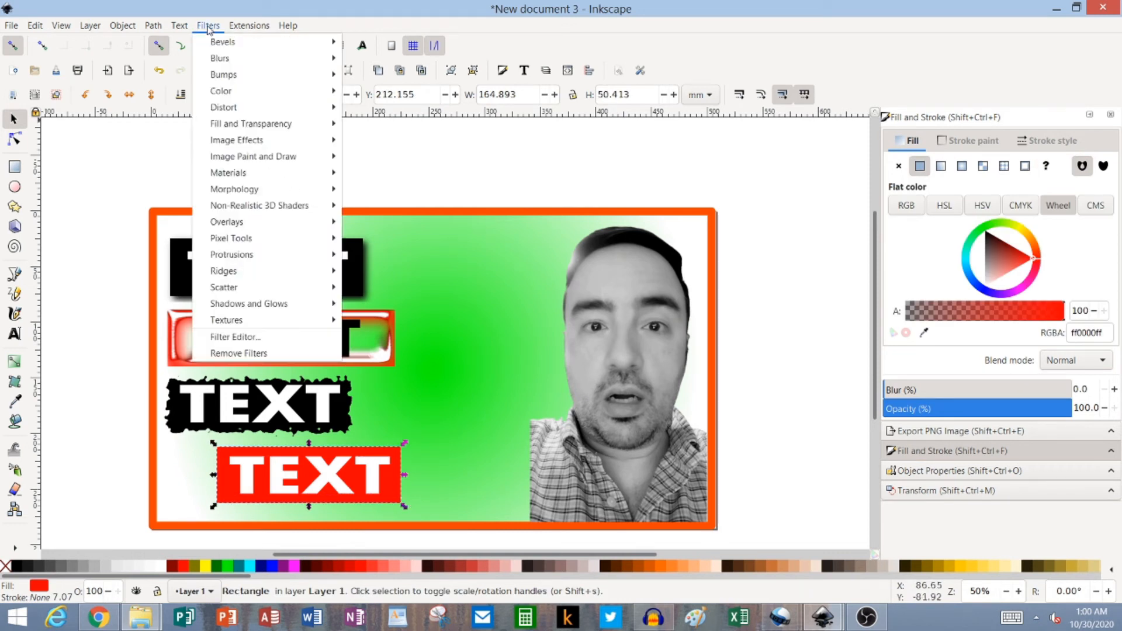
{"action": "mouse_move", "coordinate": [232, 190]}
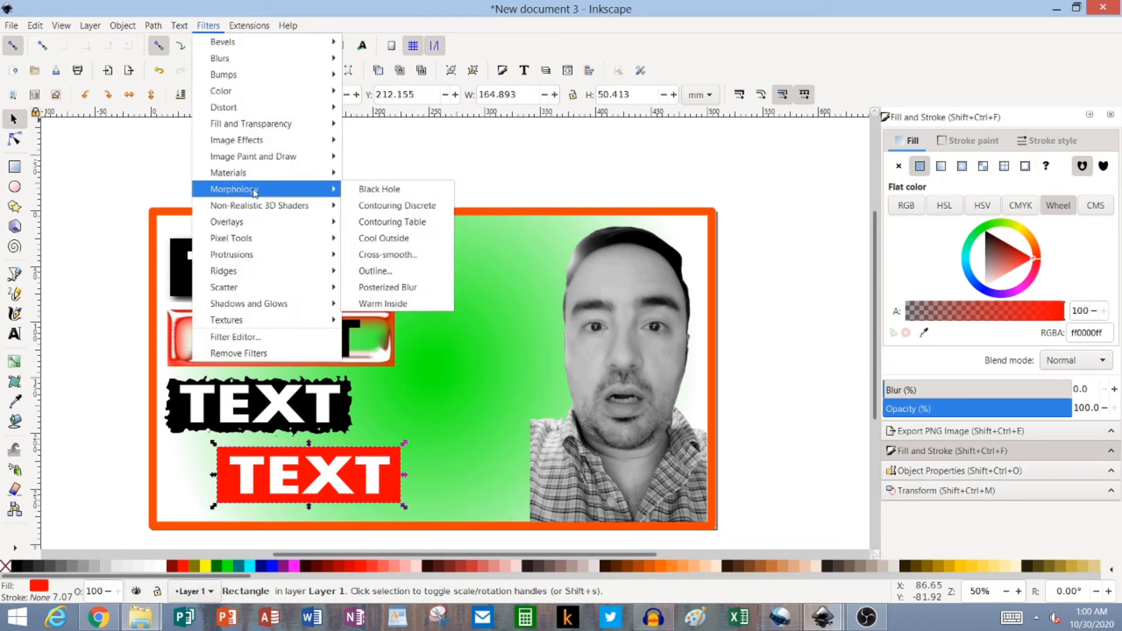
{"action": "left_click", "coordinate": [380, 192]}
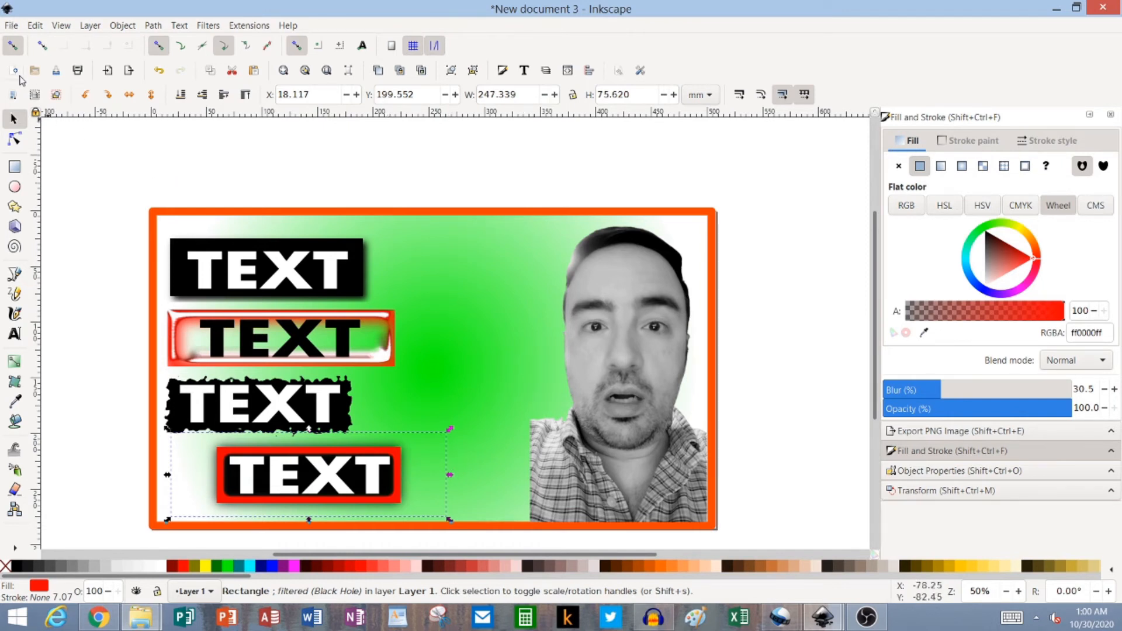
Step: Import the background-removed profile image of the man lifting a recliner from the MyBlocksStronestMan folder
{"action": "left_click", "coordinate": [11, 25]}
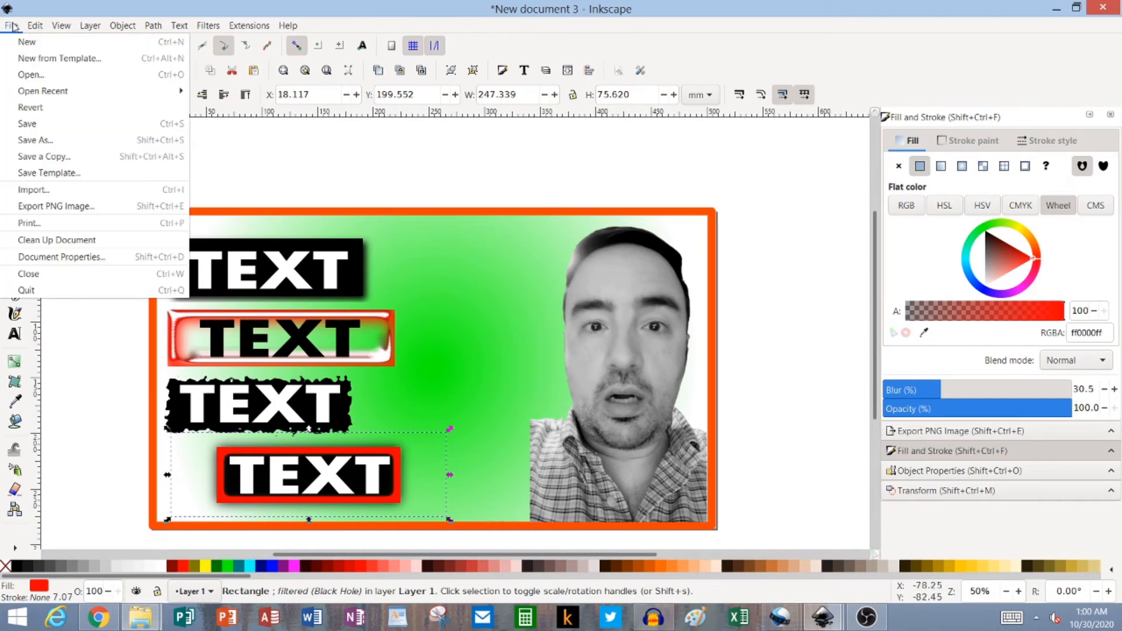
{"action": "left_click", "coordinate": [37, 194]}
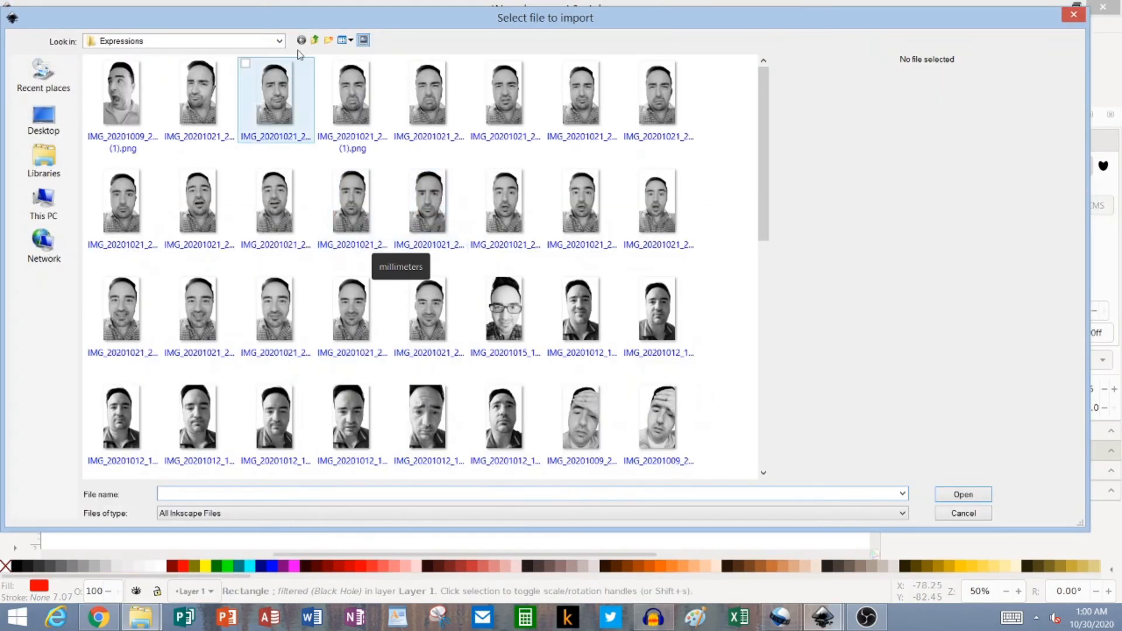
{"action": "left_click", "coordinate": [315, 40]}
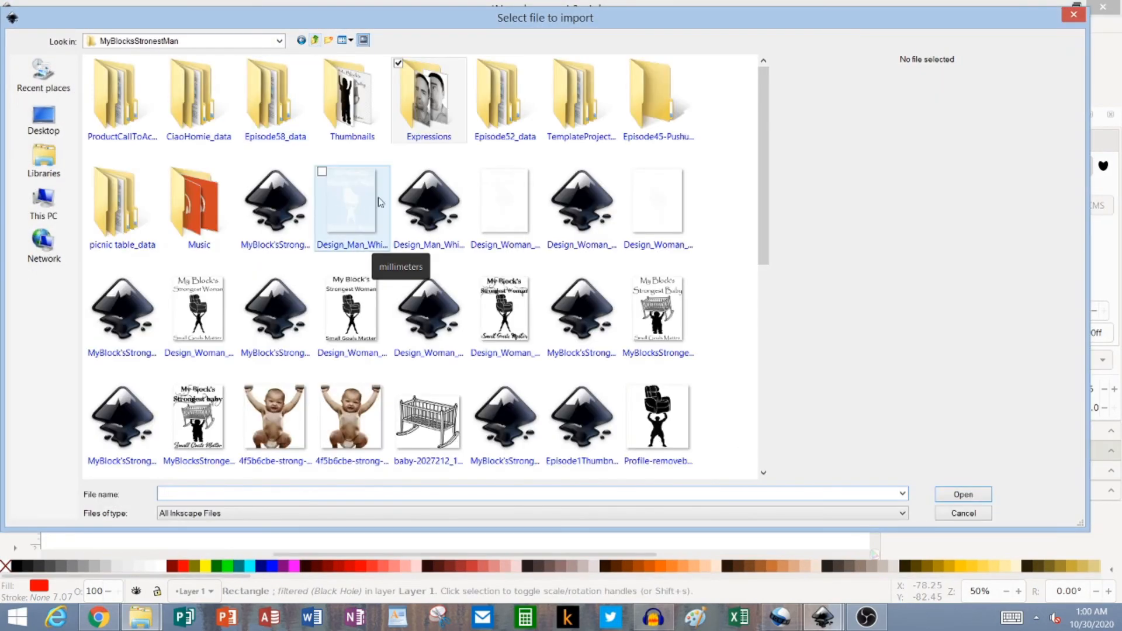
{"action": "left_click_drag", "start_coordinate": [762, 243], "coordinate": [766, 272]}
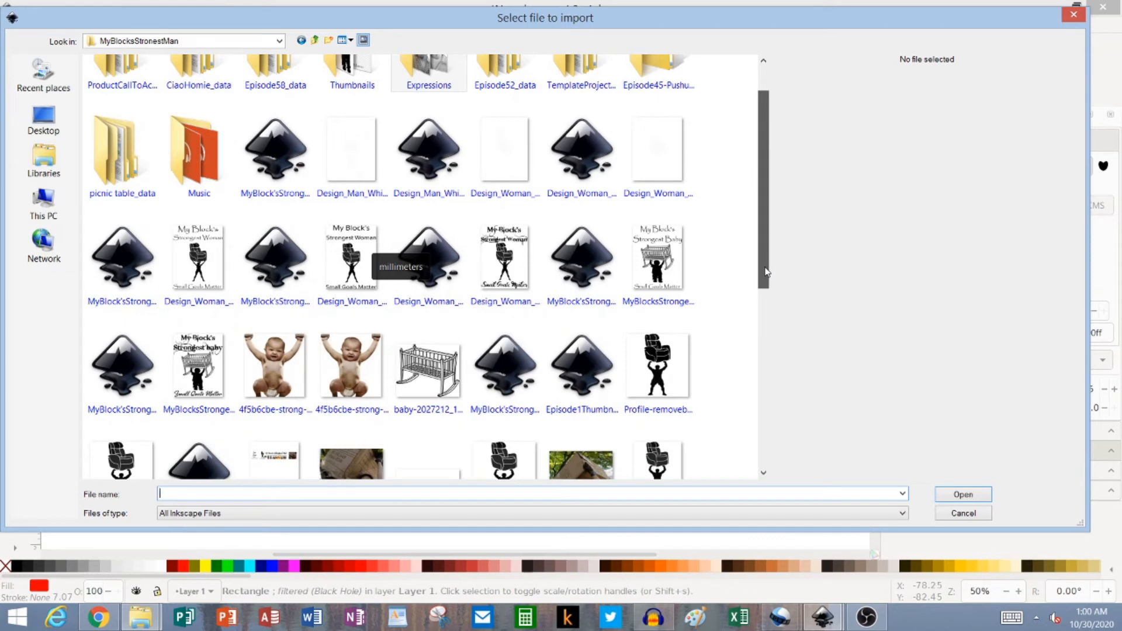
{"action": "left_click_drag", "start_coordinate": [767, 272], "coordinate": [762, 367]}
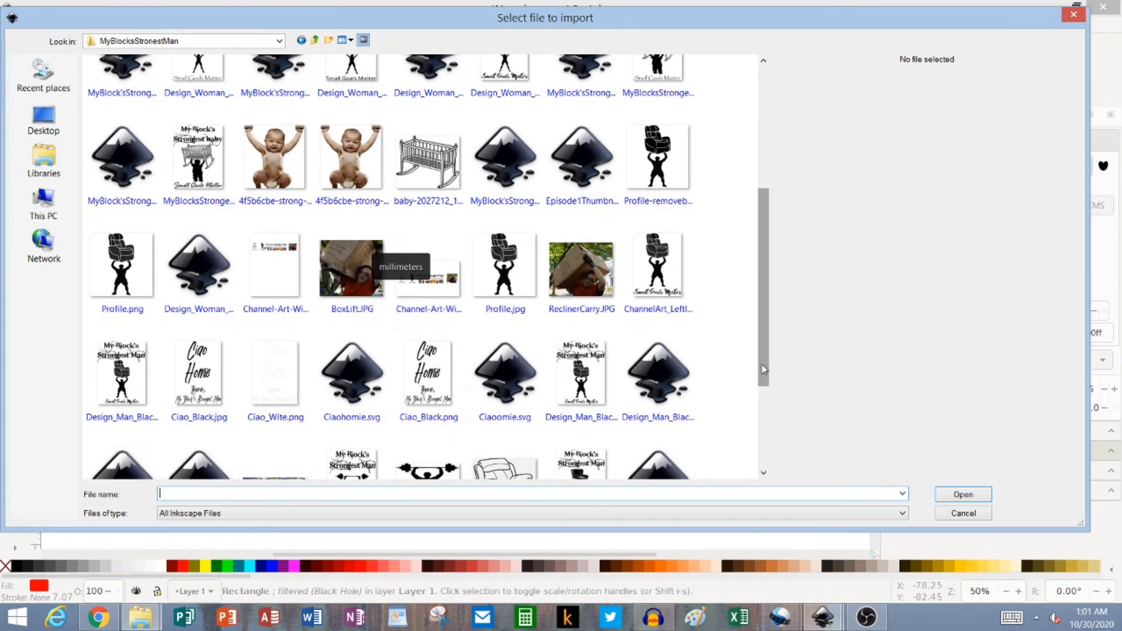
{"action": "double_click", "coordinate": [679, 168]}
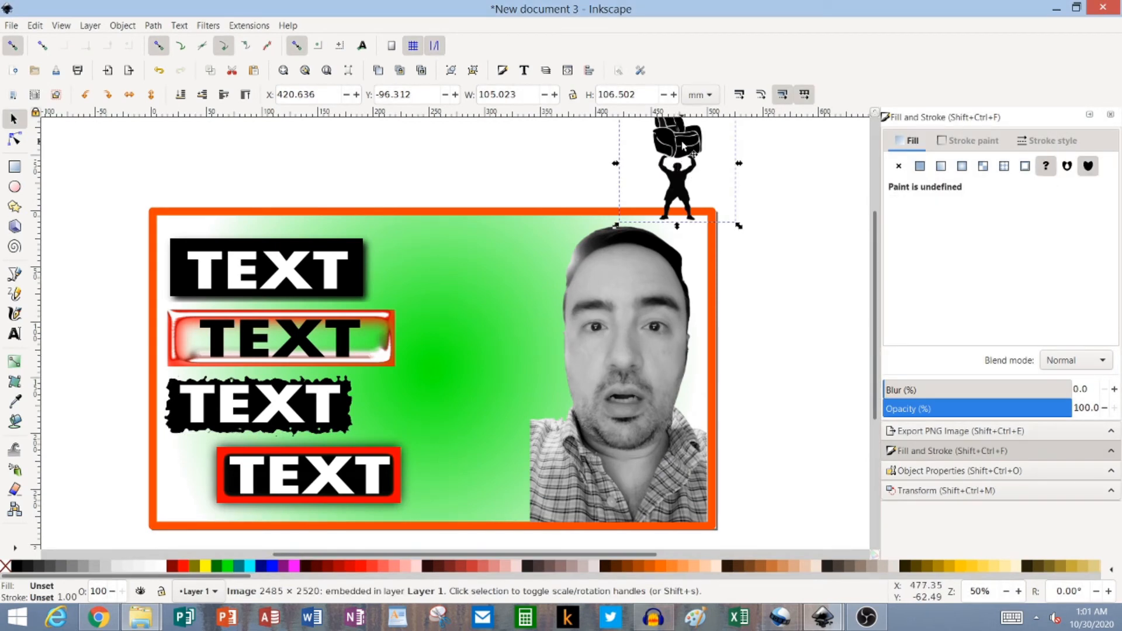
Step: Enlarge the recliner-lifting silhouette to about 239×243 mm and position it between the text blocks and the face photo
{"action": "left_click_drag", "start_coordinate": [681, 166], "coordinate": [489, 430]}
{"action": "left_click_drag", "start_coordinate": [430, 388], "coordinate": [275, 154]}
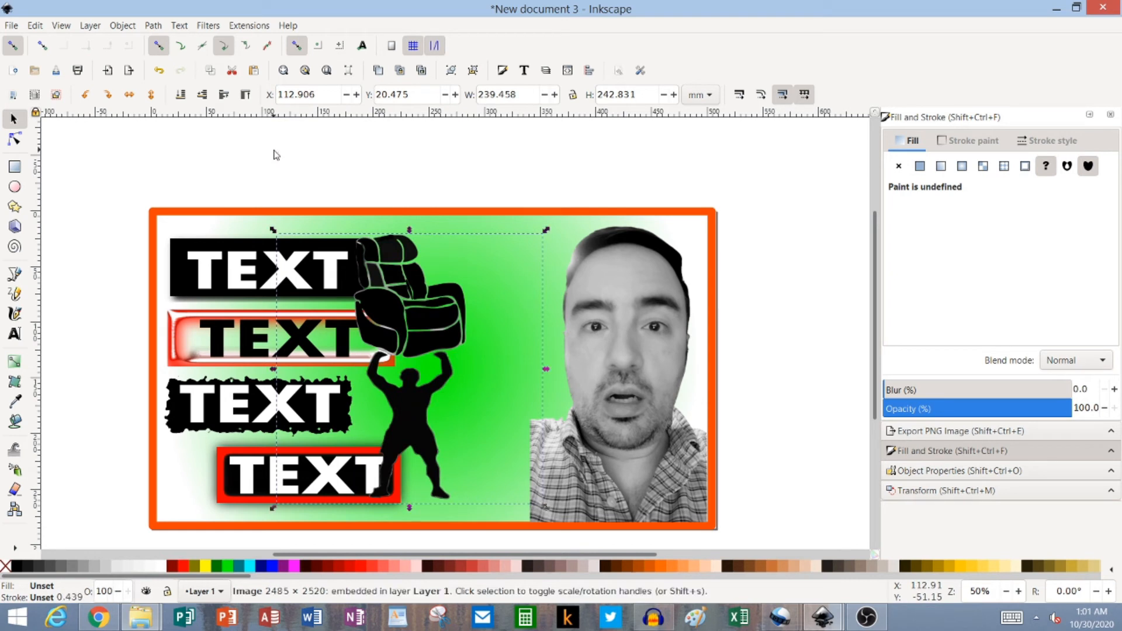
{"action": "key", "text": "Right"}
{"action": "key", "text": "Right"}
{"action": "key", "text": "Right"}
{"action": "key", "text": "Right"}
{"action": "key", "text": "Right"}
{"action": "key", "text": "Right"}
{"action": "key", "text": "Right"}
{"action": "key", "text": "Right"}
{"action": "key", "text": "Right"}
{"action": "key", "text": "Right"}
{"action": "key", "text": "Right"}
{"action": "key", "text": "Right"}
{"action": "key", "text": "Right"}
{"action": "key", "text": "Right"}
{"action": "key", "text": "Right"}
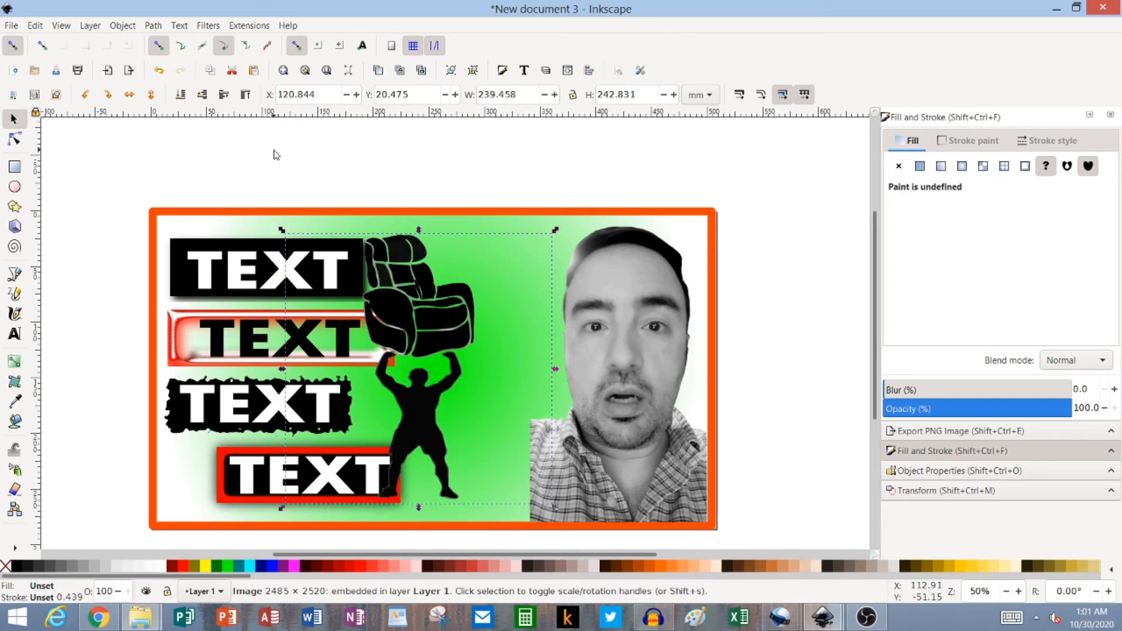
{"action": "mouse_move", "coordinate": [455, 321]}
{"action": "left_mouse_down"}
{"action": "mouse_move", "coordinate": [515, 323]}
{"action": "mouse_move", "coordinate": [457, 319]}
{"action": "left_mouse_up"}
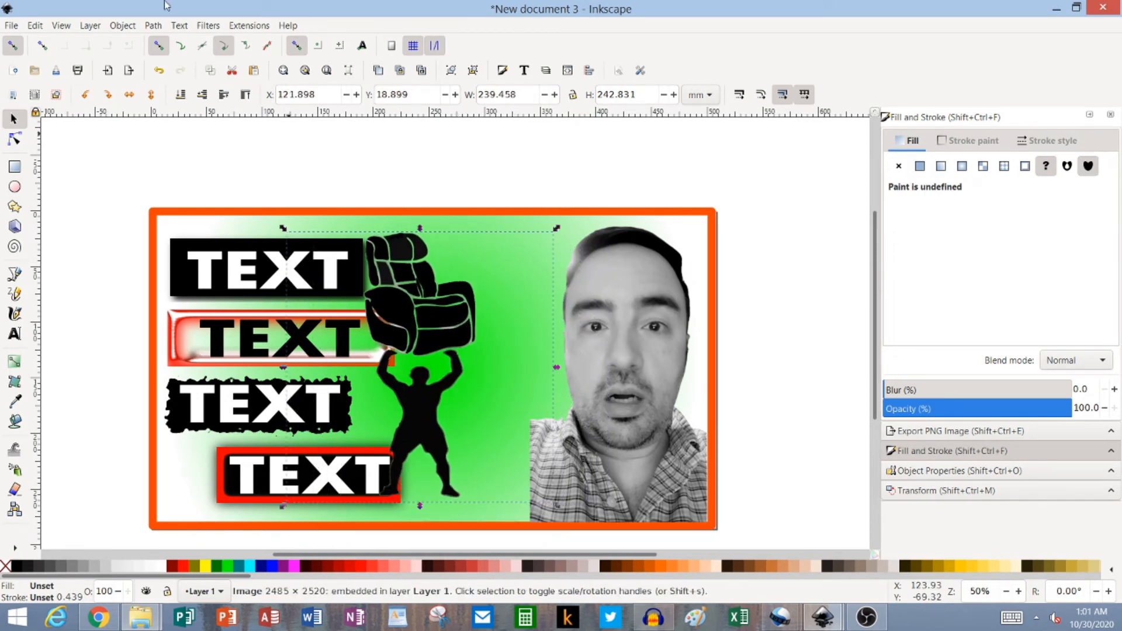
Step: Add a new layer named Layer 2 and lower it to the bottom of the layer stack
{"action": "left_click", "coordinate": [92, 26]}
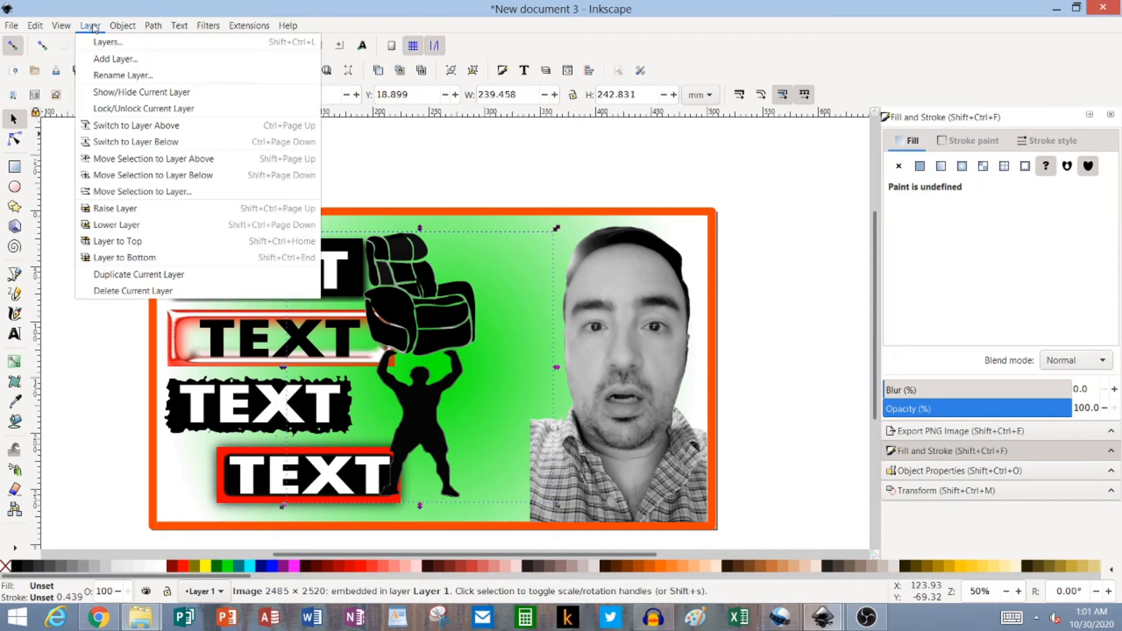
{"action": "left_click", "coordinate": [109, 59]}
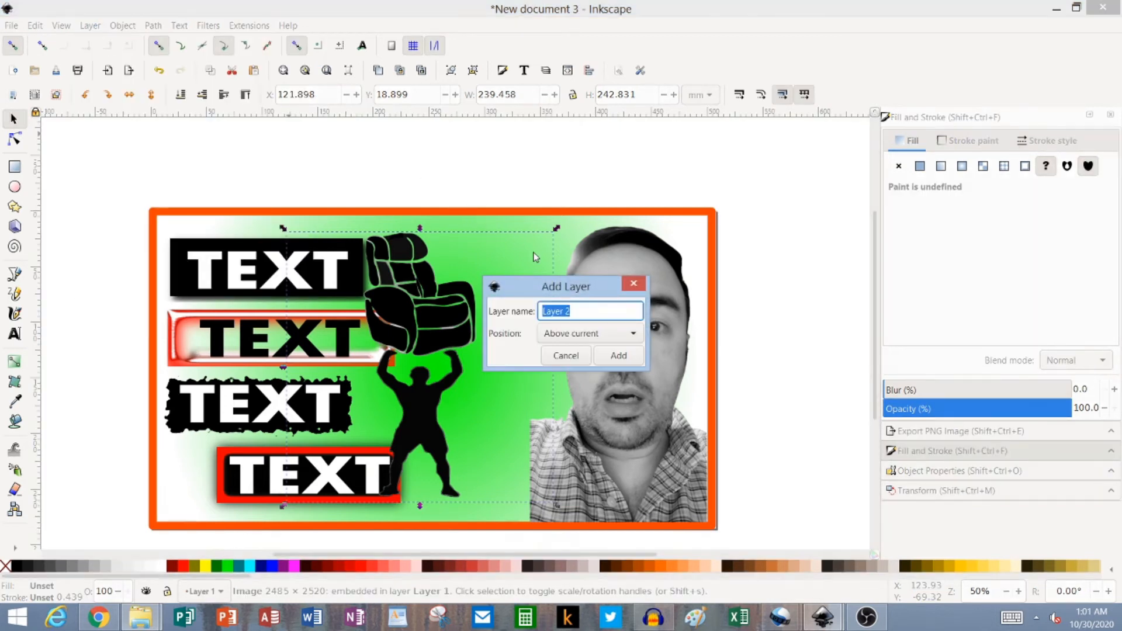
{"action": "left_click", "coordinate": [618, 356]}
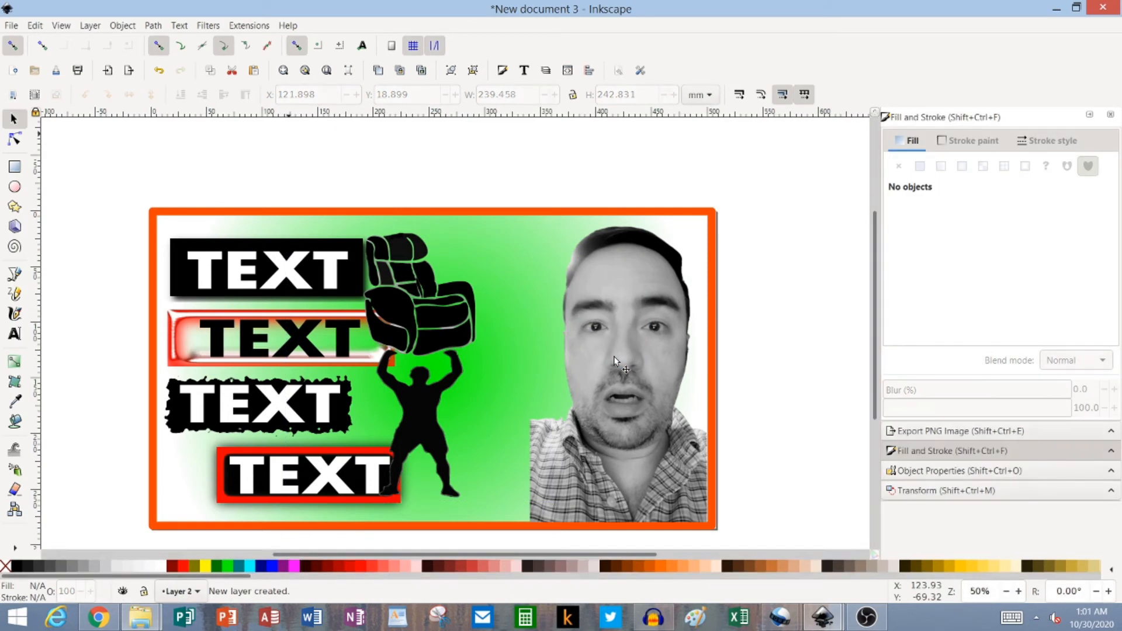
{"action": "left_click", "coordinate": [91, 25]}
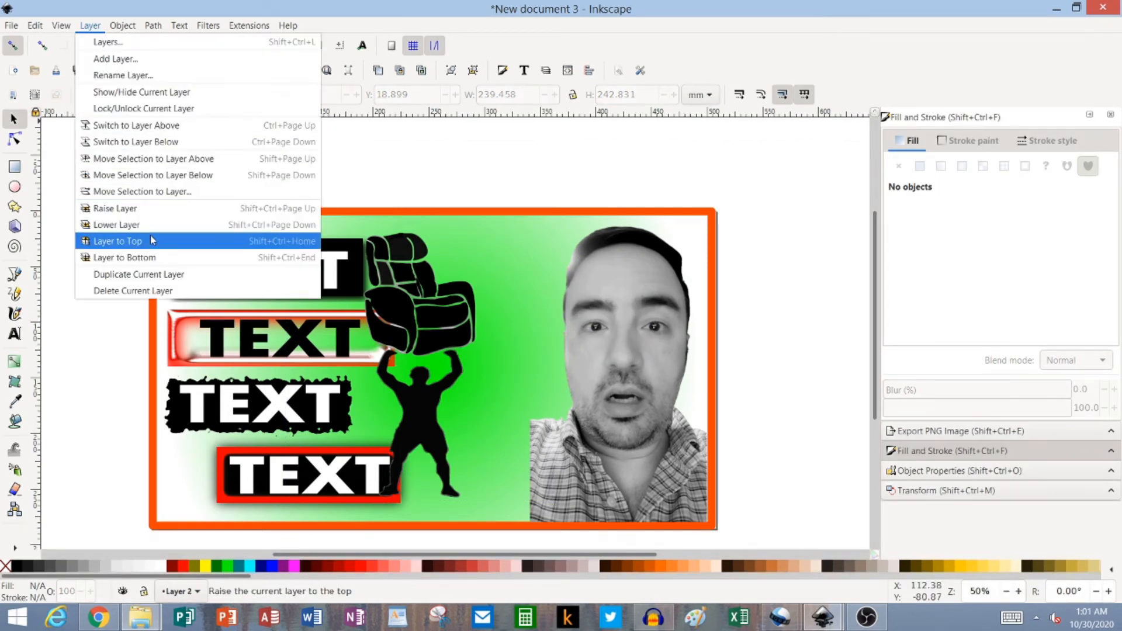
{"action": "left_click", "coordinate": [150, 257]}
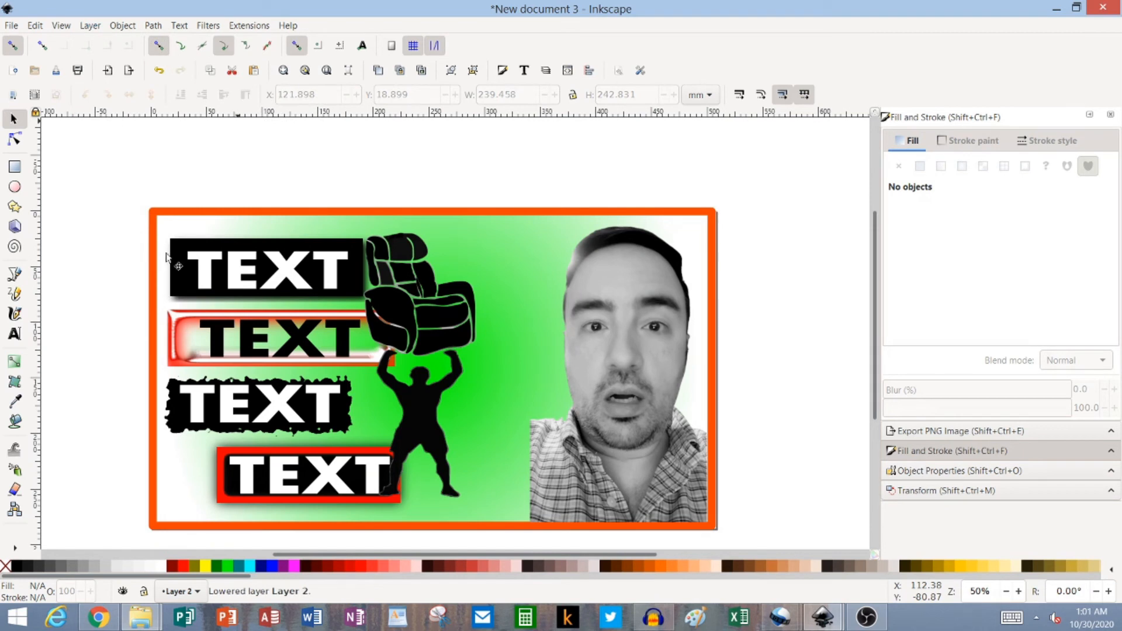
Step: Move the recliner-lifting silhouette image to Layer 2 and deselect it
{"action": "right_click", "coordinate": [412, 316]}
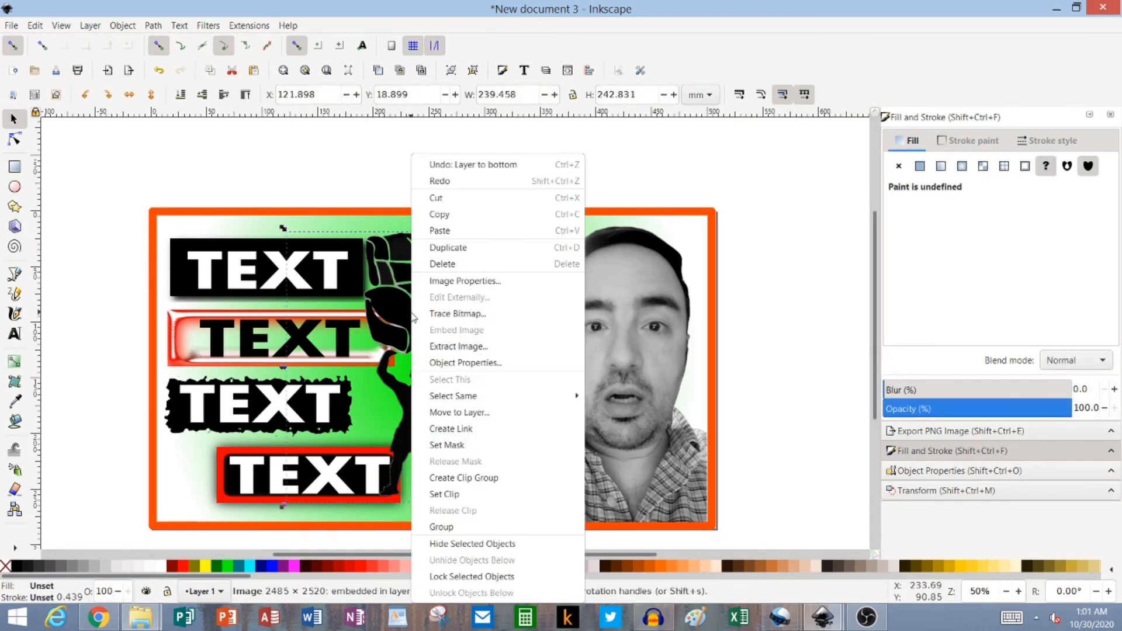
{"action": "left_click", "coordinate": [444, 412]}
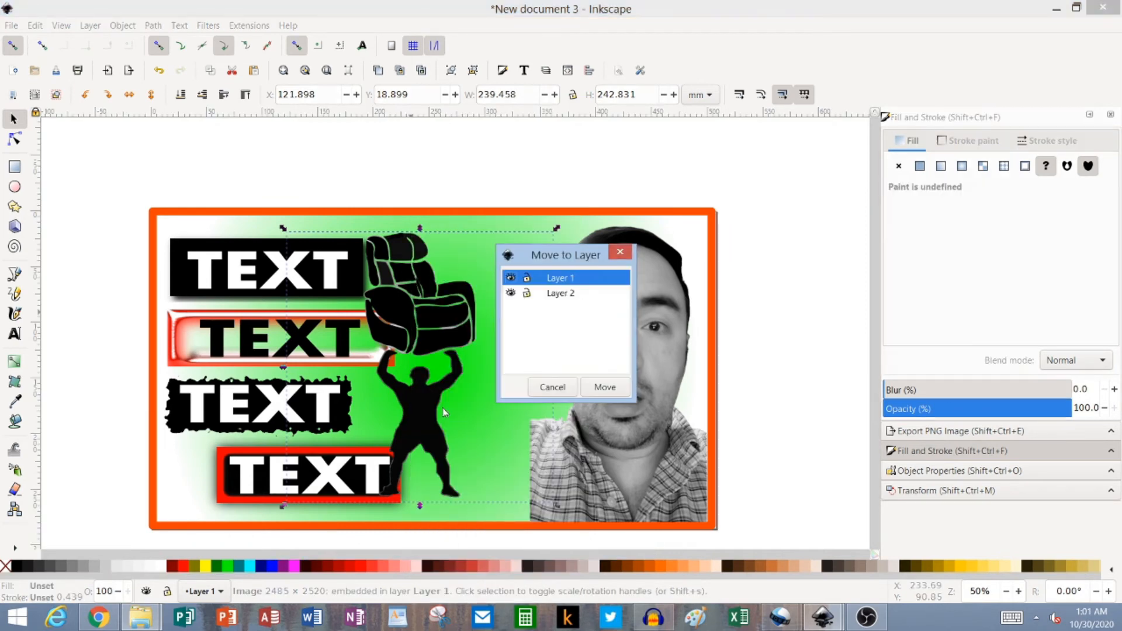
{"action": "left_click", "coordinate": [561, 293]}
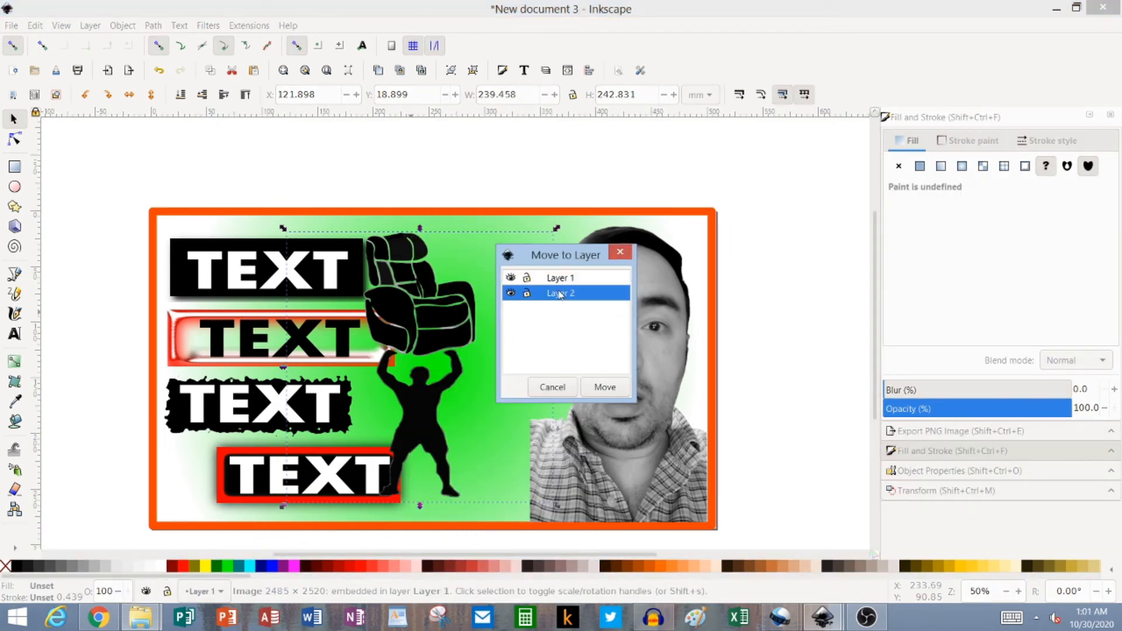
{"action": "left_click", "coordinate": [606, 388]}
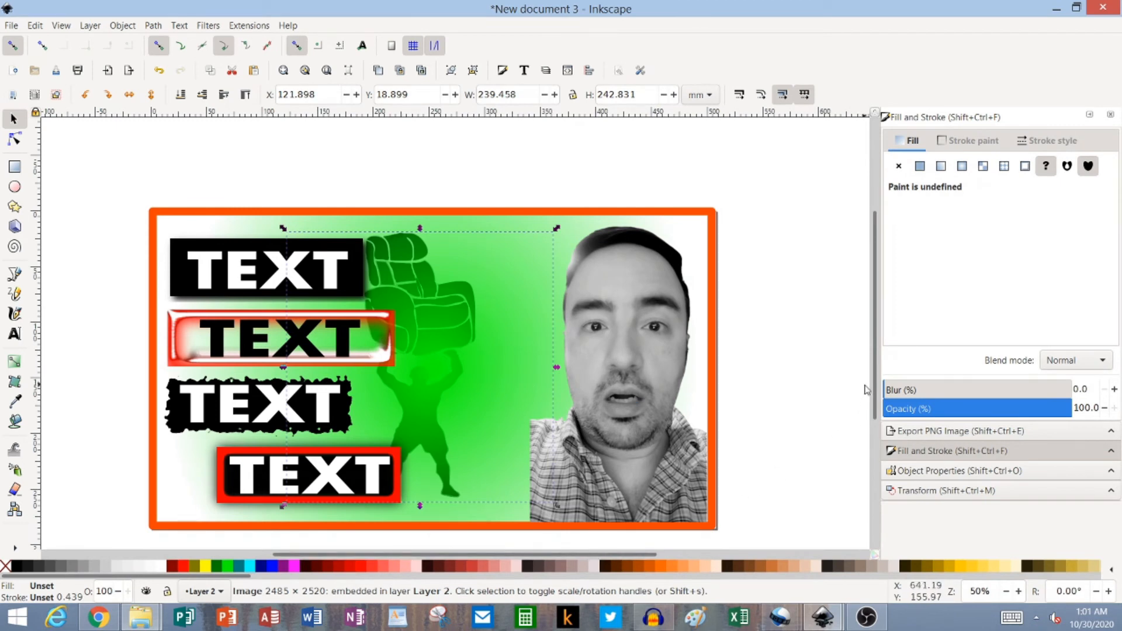
{"action": "left_click", "coordinate": [796, 354]}
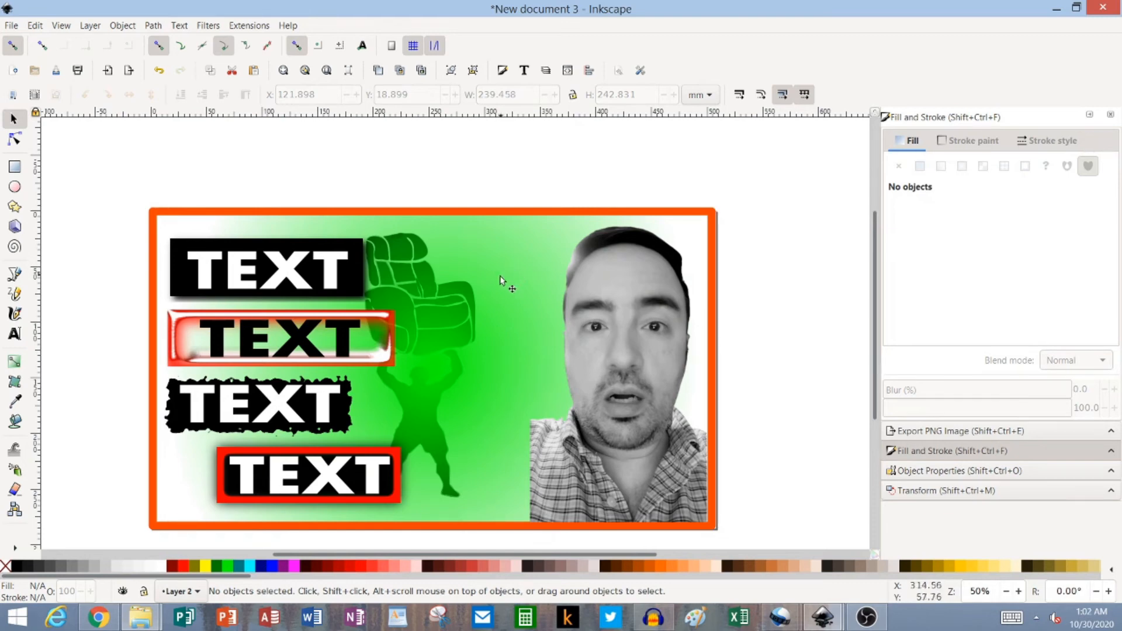
Step: Check the finished Episode57Thumbnail.svg design and browse the Thumbnails folder for images to import into the new document, without importing any
{"action": "key", "text": "alt+Tab"}
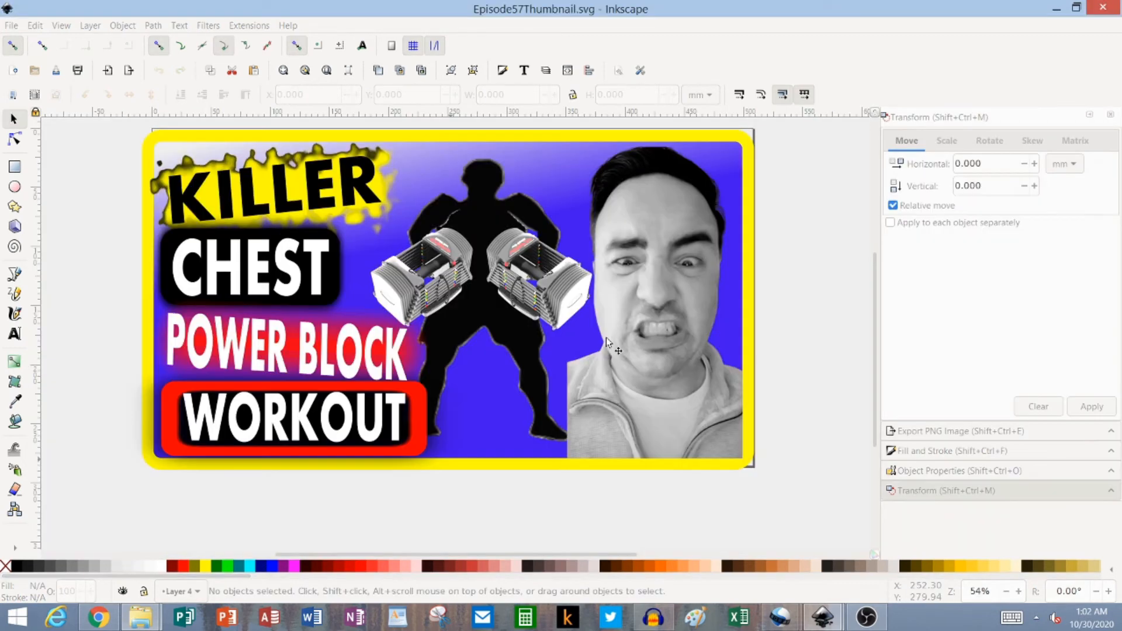
{"action": "key", "text": "alt+Tab"}
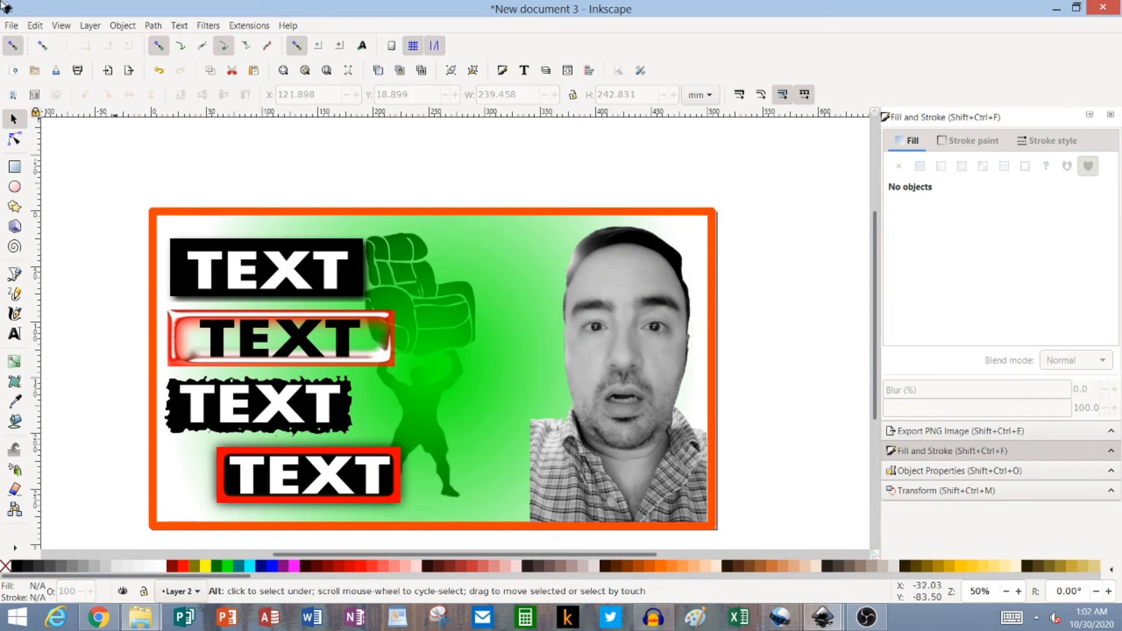
{"action": "left_click", "coordinate": [15, 30]}
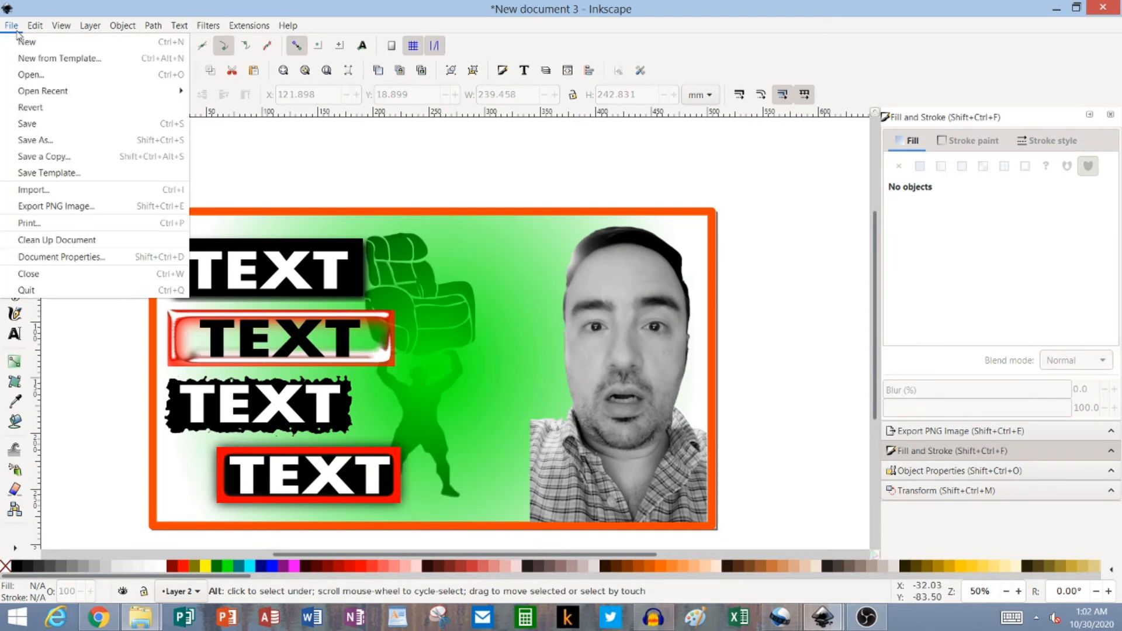
{"action": "left_click", "coordinate": [44, 193]}
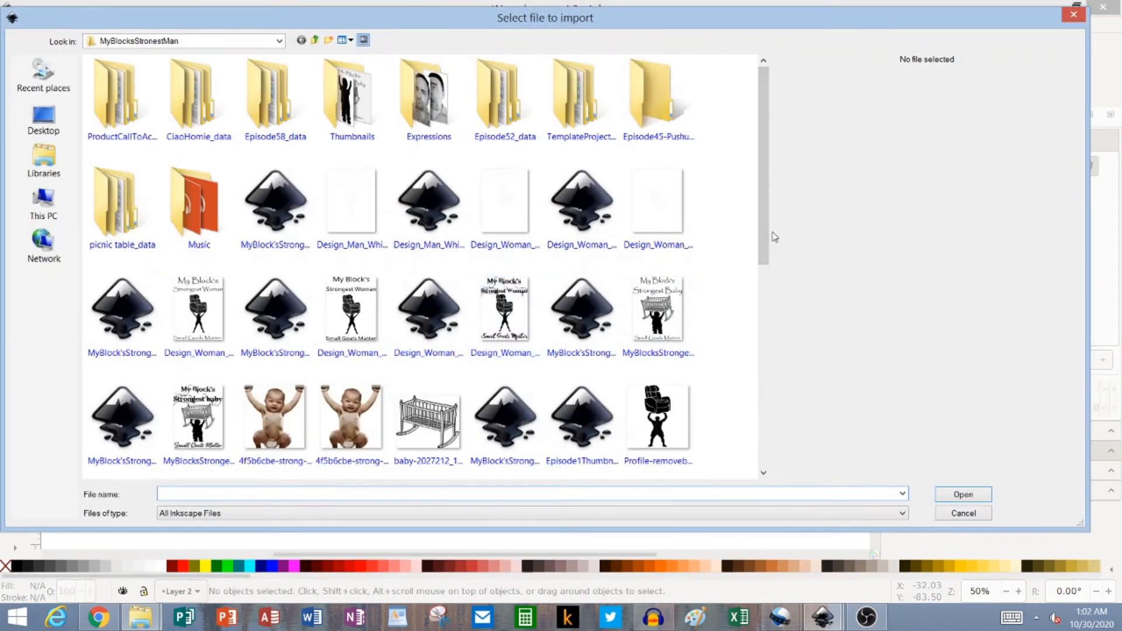
{"action": "mouse_move", "coordinate": [763, 223]}
{"action": "left_mouse_down"}
{"action": "mouse_move", "coordinate": [756, 391]}
{"action": "mouse_move", "coordinate": [752, 228]}
{"action": "left_mouse_up"}
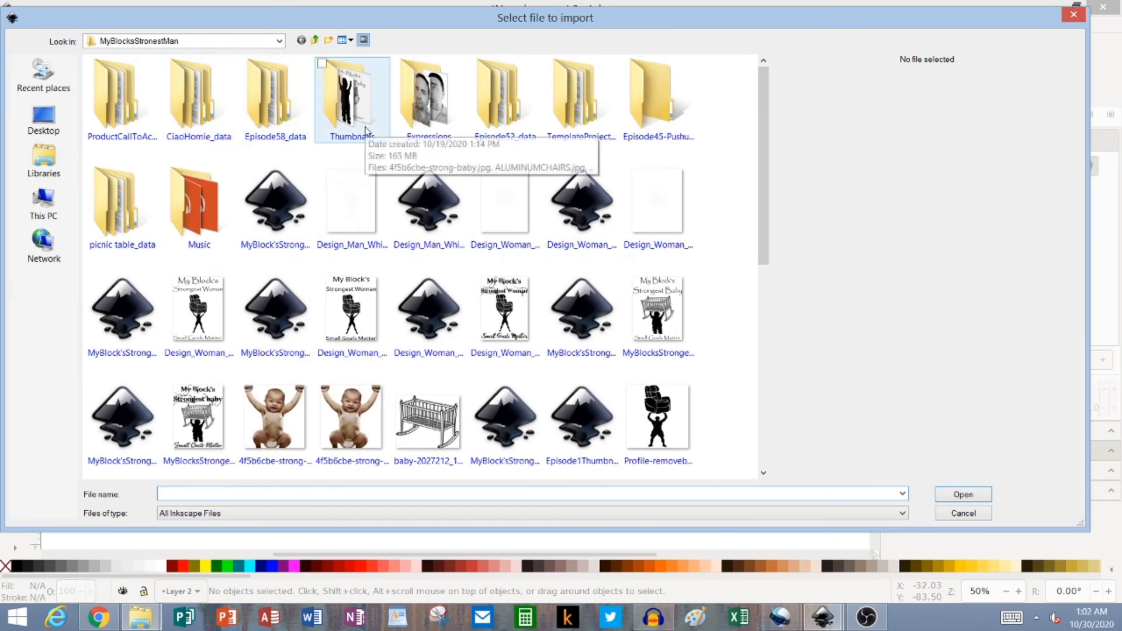
{"action": "left_click", "coordinate": [351, 98]}
{"action": "double_click", "coordinate": [350, 98]}
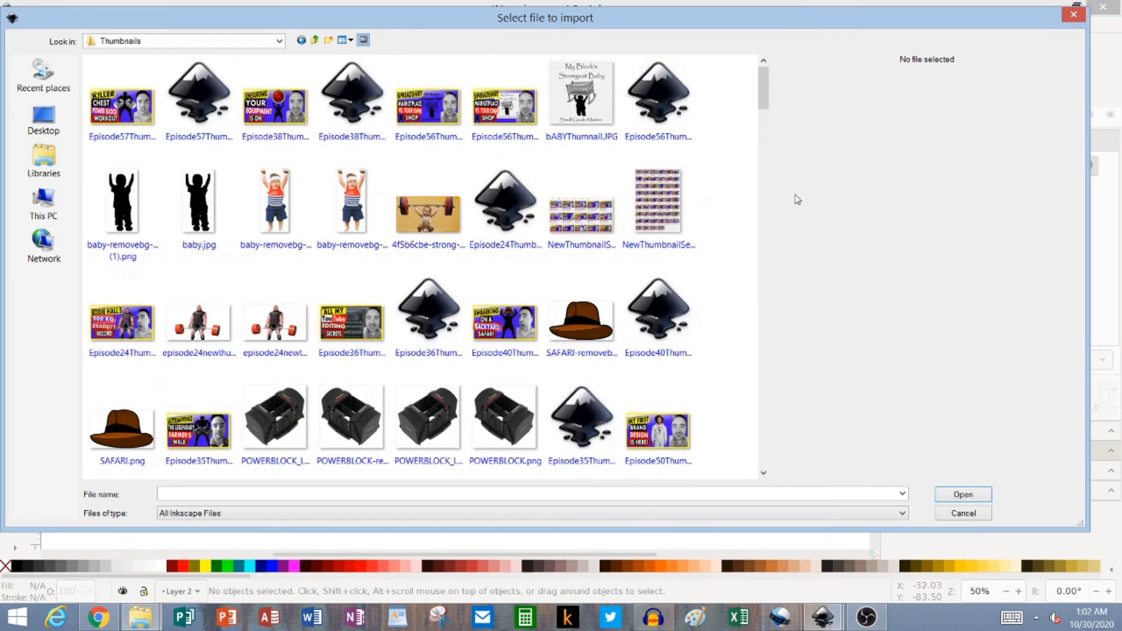
{"action": "left_click_drag", "start_coordinate": [765, 92], "coordinate": [786, 428]}
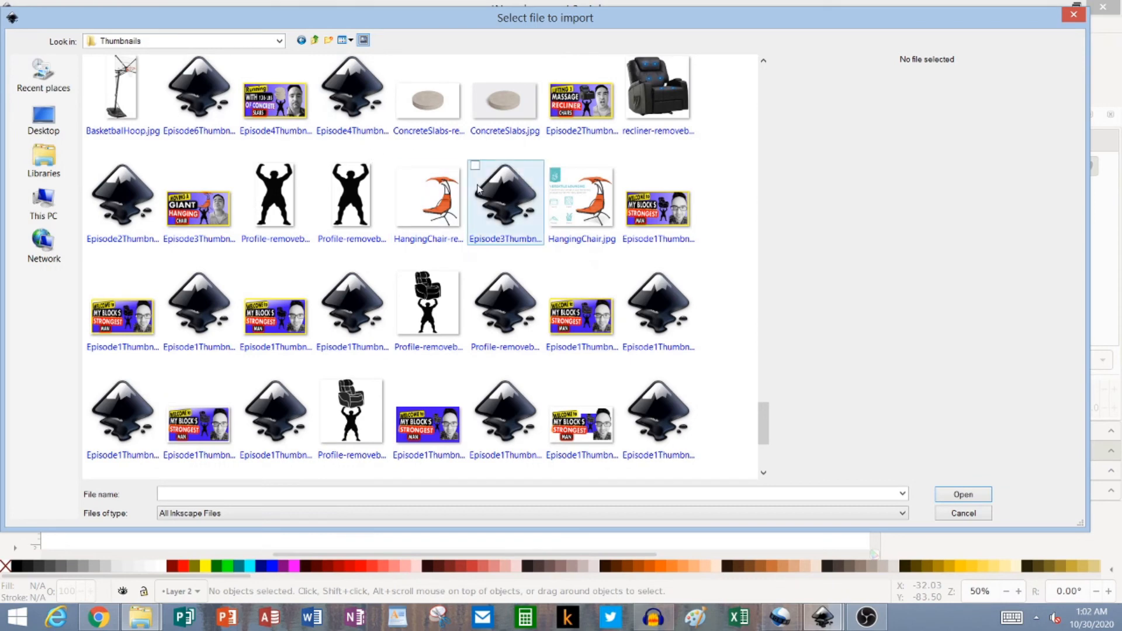
{"action": "left_click", "coordinate": [973, 515]}
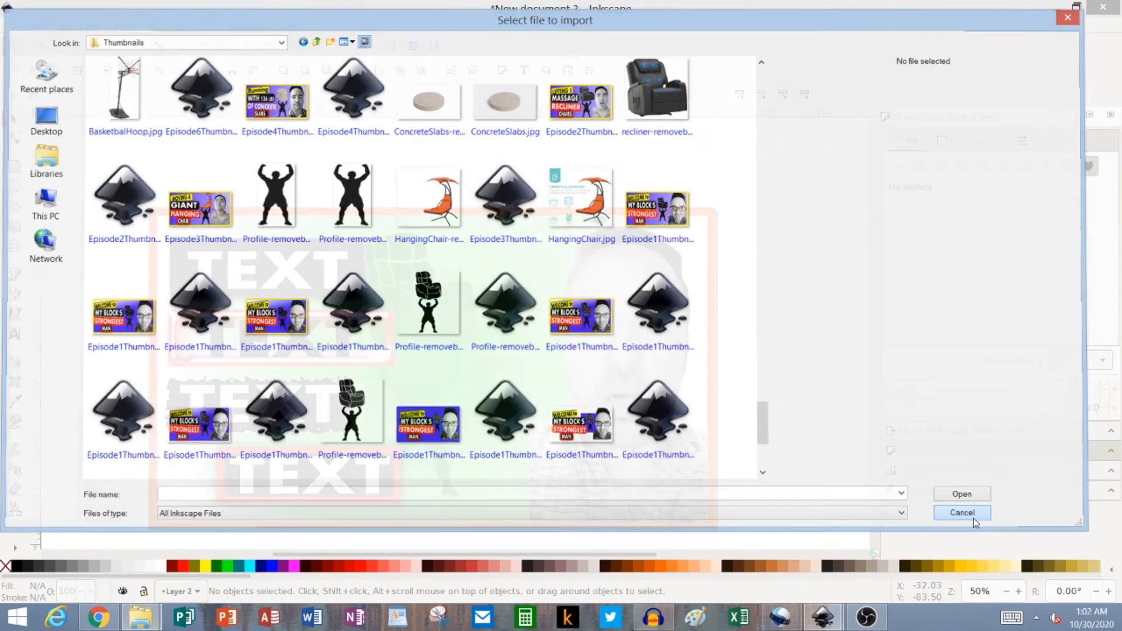
Step: View the finished Episode57Thumbnail.svg as a reference and return to the new document
{"action": "mouse_move", "coordinate": [823, 617]}
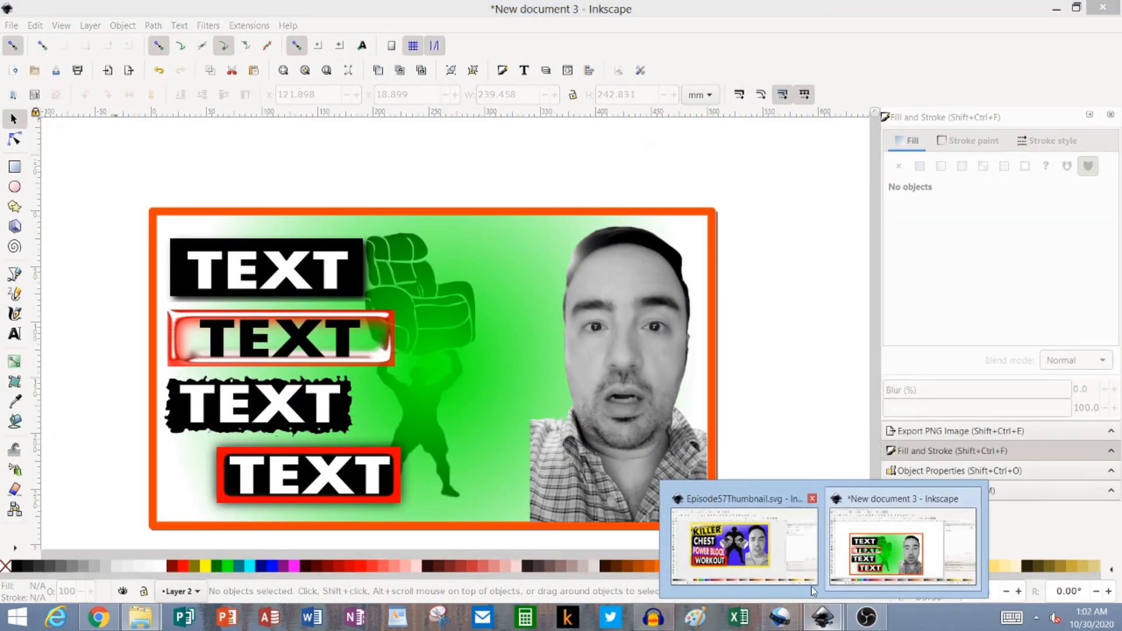
{"action": "left_click", "coordinate": [727, 540]}
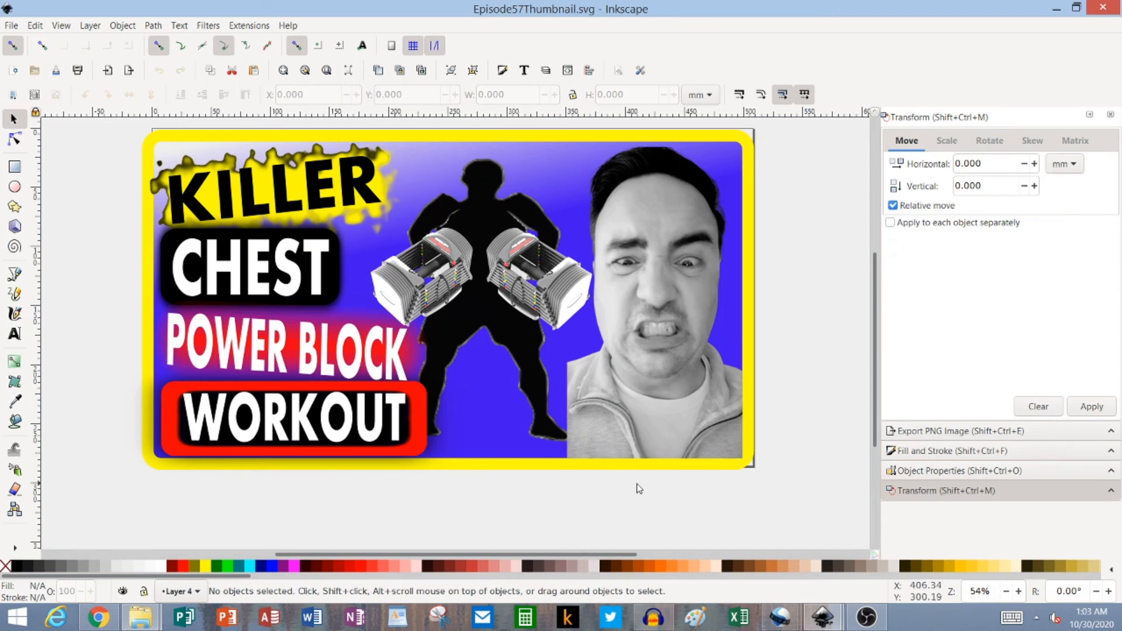
{"action": "key", "text": "alt+Tab"}
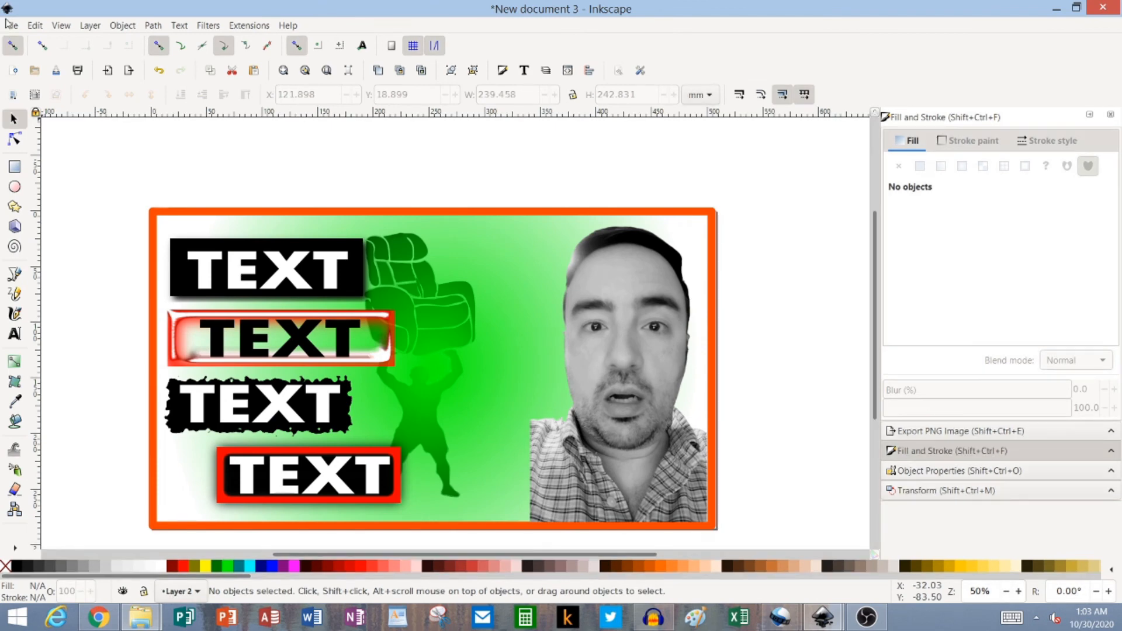
Step: Look at the Save As dialog for the new document without saving, and open the PNG export settings
{"action": "left_click", "coordinate": [8, 25]}
{"action": "left_click", "coordinate": [62, 141]}
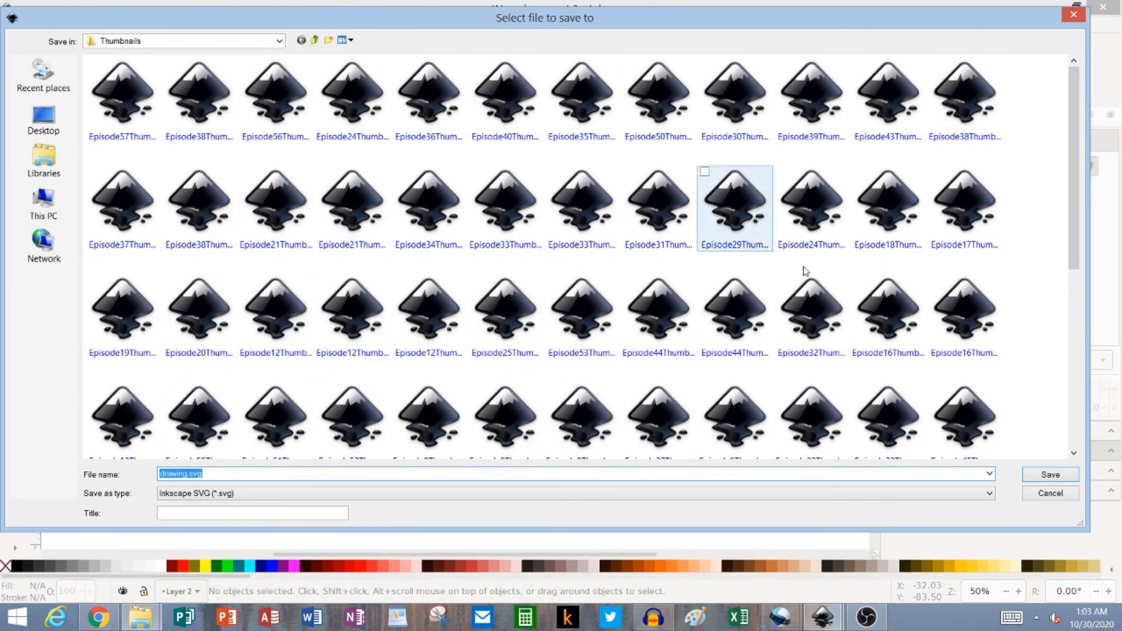
{"action": "left_click", "coordinate": [1056, 496]}
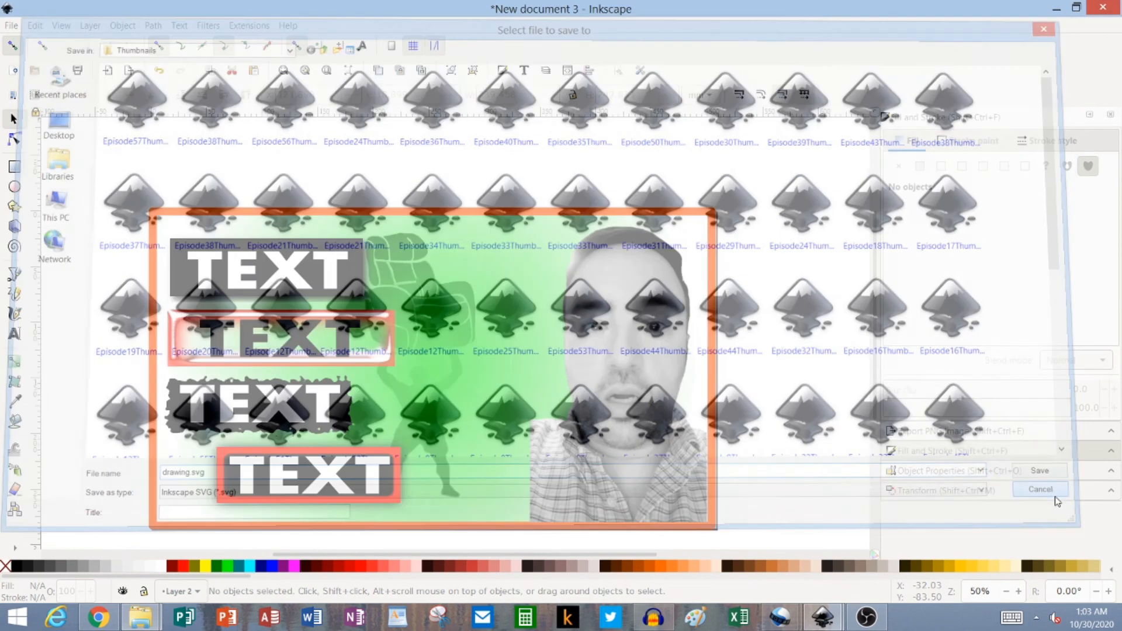
{"action": "left_click", "coordinate": [10, 26]}
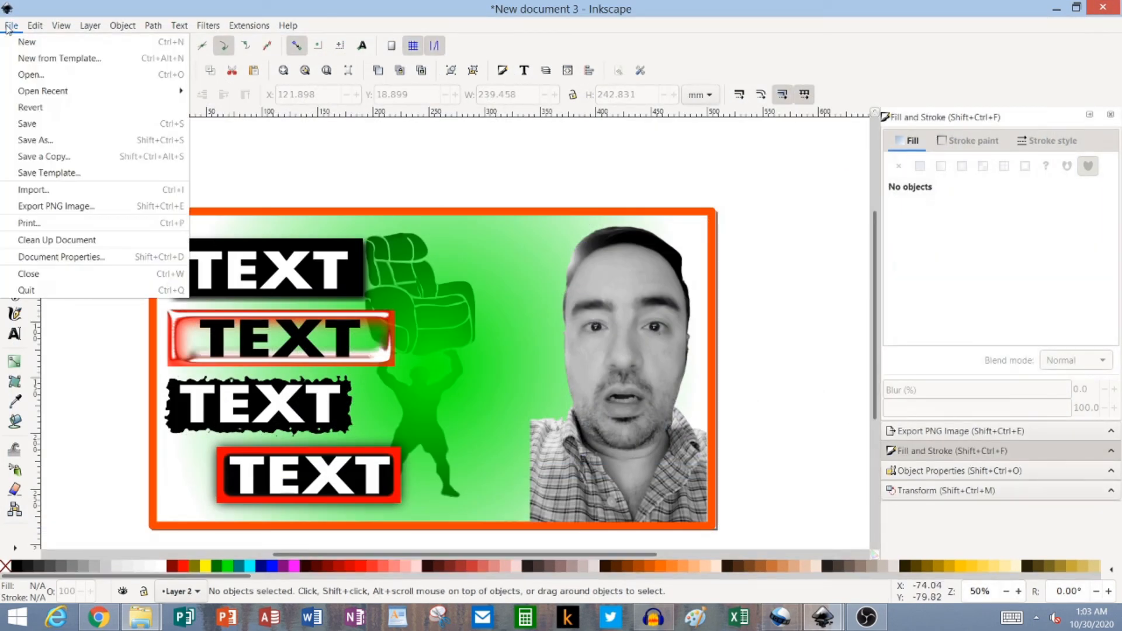
{"action": "left_click", "coordinate": [47, 207]}
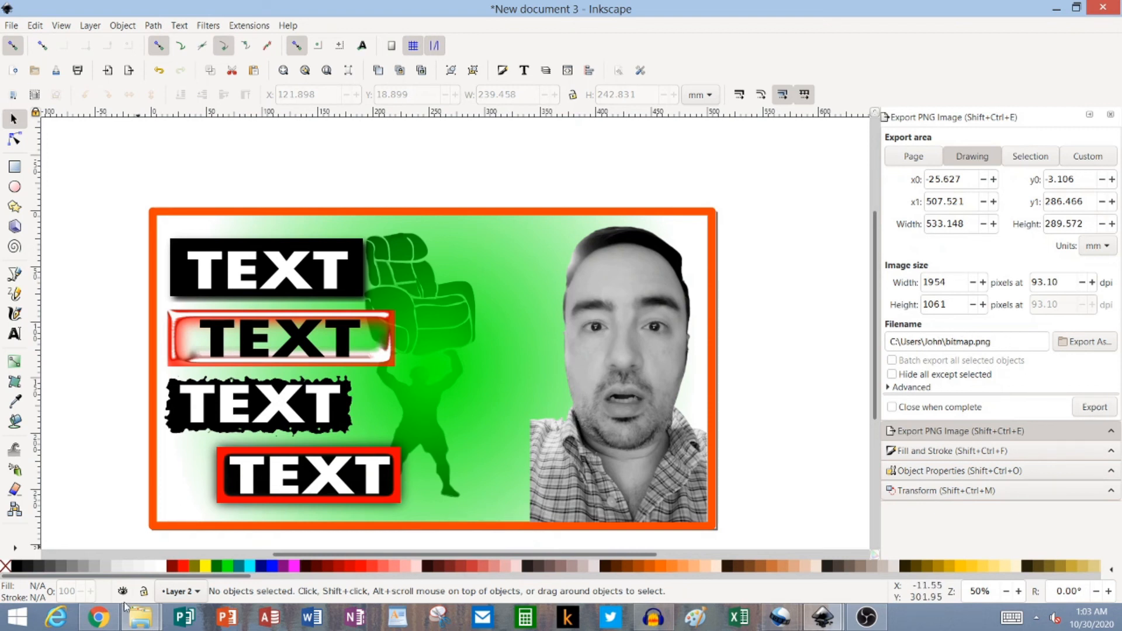
Step: Open Episode57Thumbnail.png from the Thumbnails folder in Paint and view the whole image at 50% zoom
{"action": "mouse_move", "coordinate": [139, 618]}
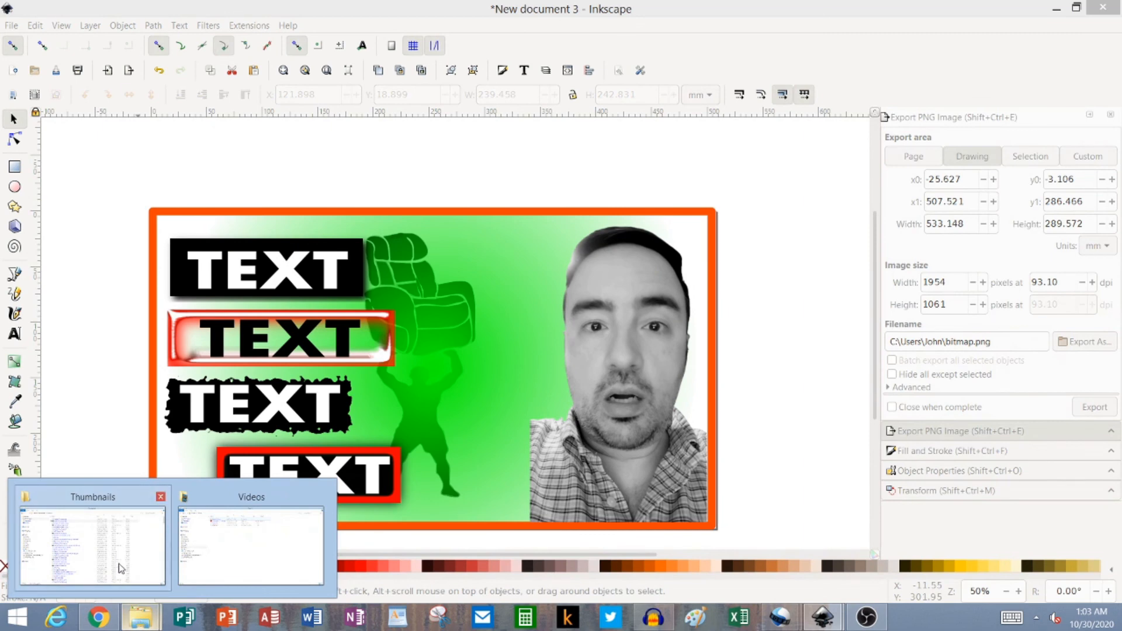
{"action": "left_click", "coordinate": [105, 531]}
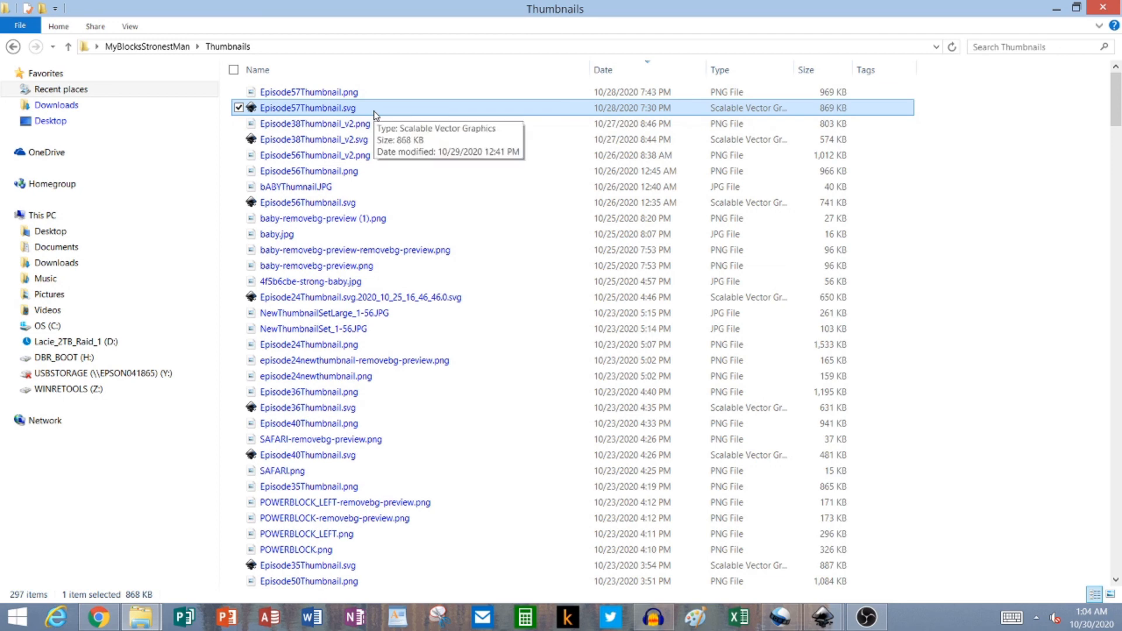
{"action": "double_click", "coordinate": [346, 93]}
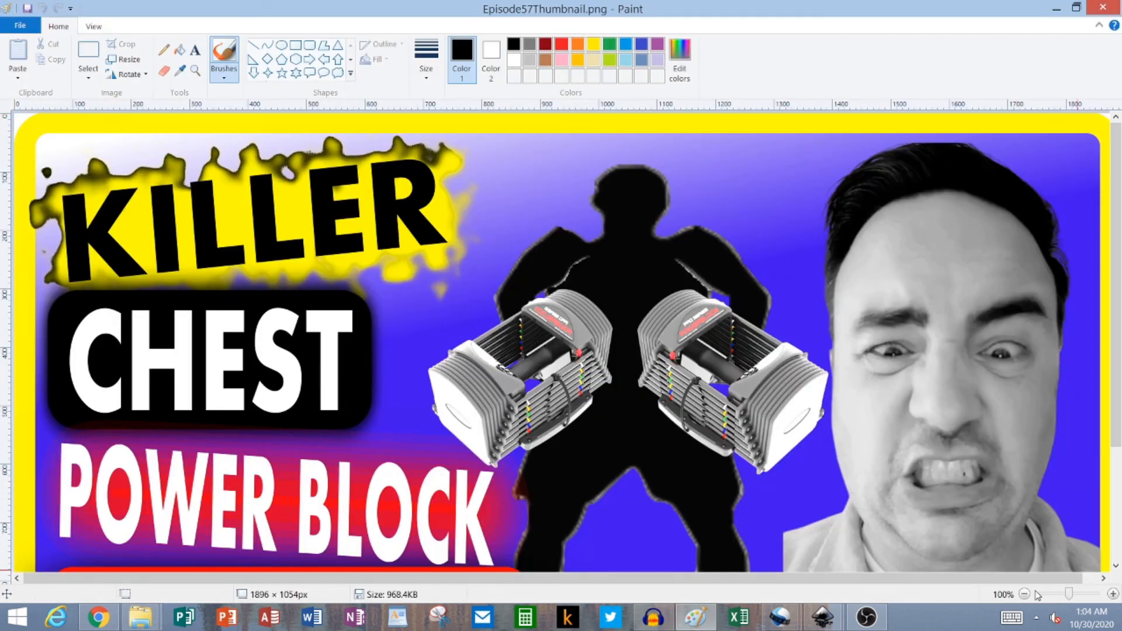
{"action": "left_click", "coordinate": [1025, 594]}
{"action": "left_click", "coordinate": [1024, 595]}
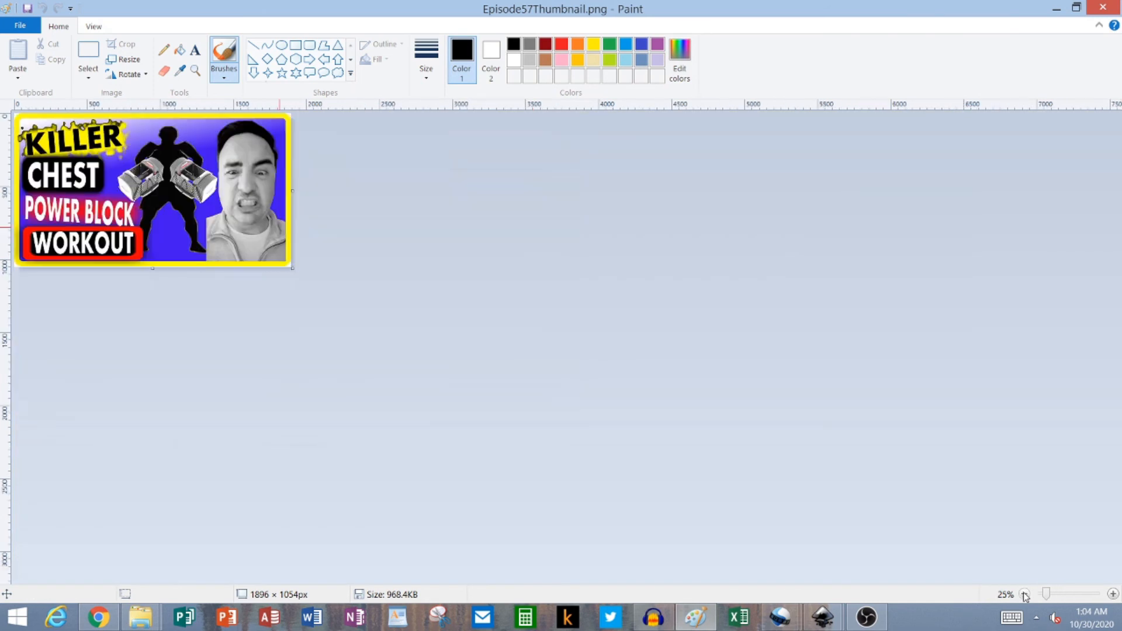
{"action": "left_click", "coordinate": [1113, 594]}
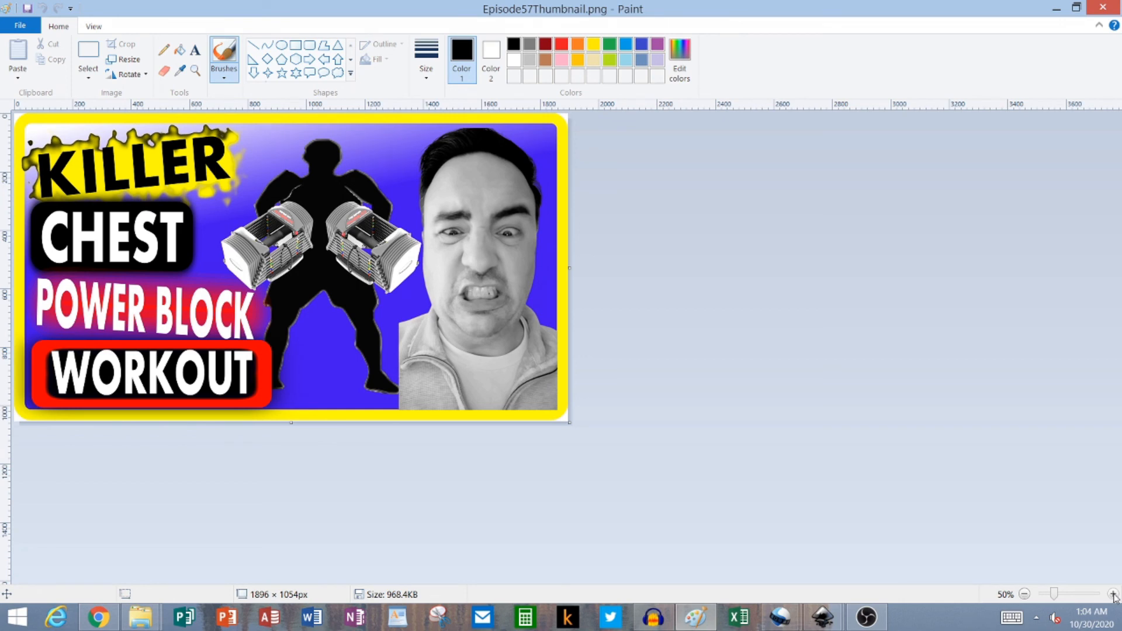
Step: Switch to Chrome to review the channel's videos, YouTube thumbnail dimensions and the Inkscape site, and return to Episode57Thumbnail.svg in Inkscape
{"action": "left_click", "coordinate": [1057, 9]}
{"action": "left_click", "coordinate": [100, 617]}
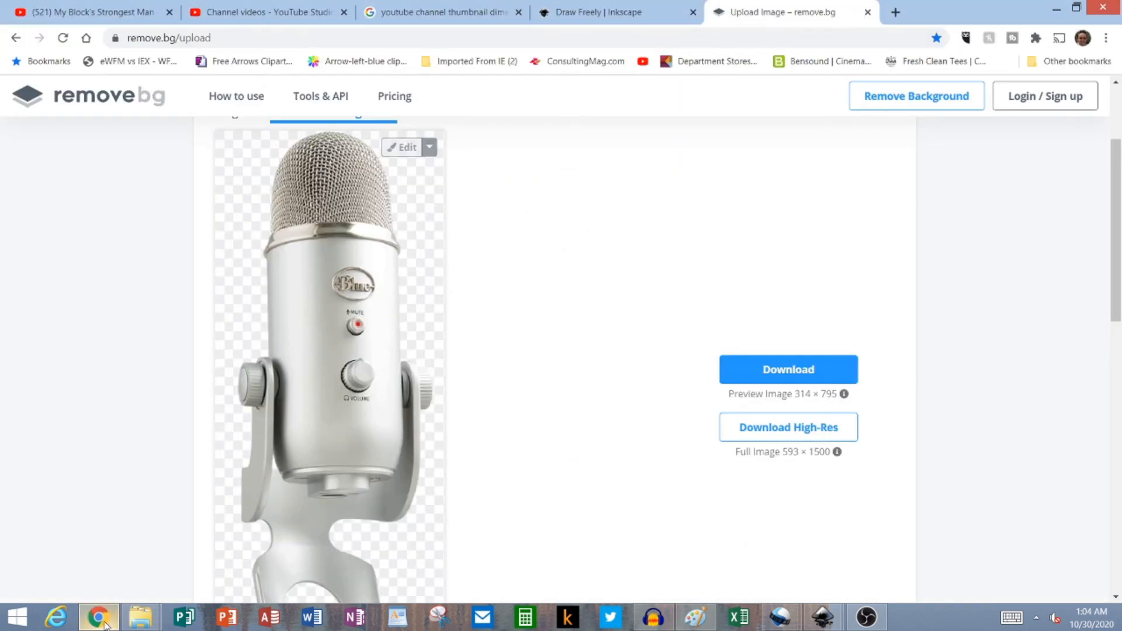
{"action": "left_click", "coordinate": [76, 14]}
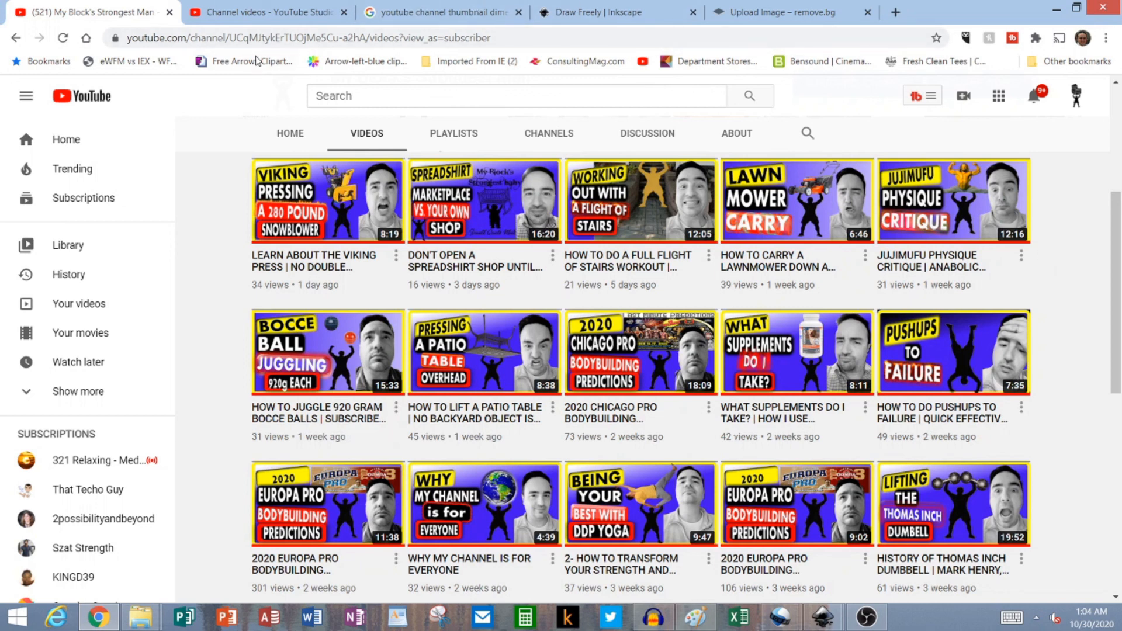
{"action": "left_click", "coordinate": [272, 14]}
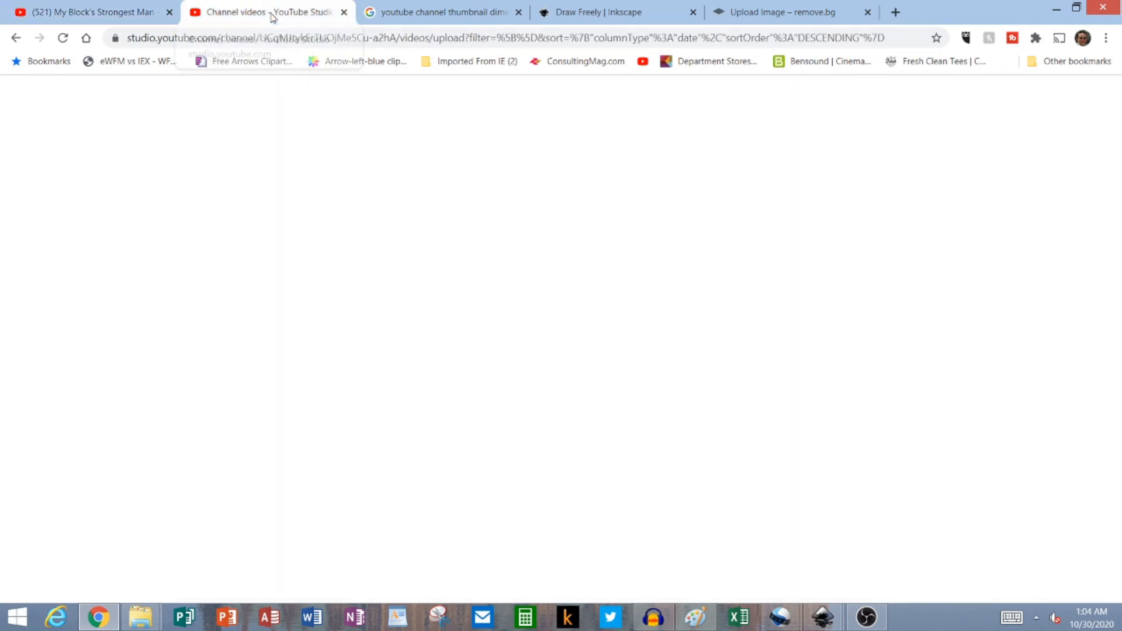
{"action": "left_click", "coordinate": [423, 20]}
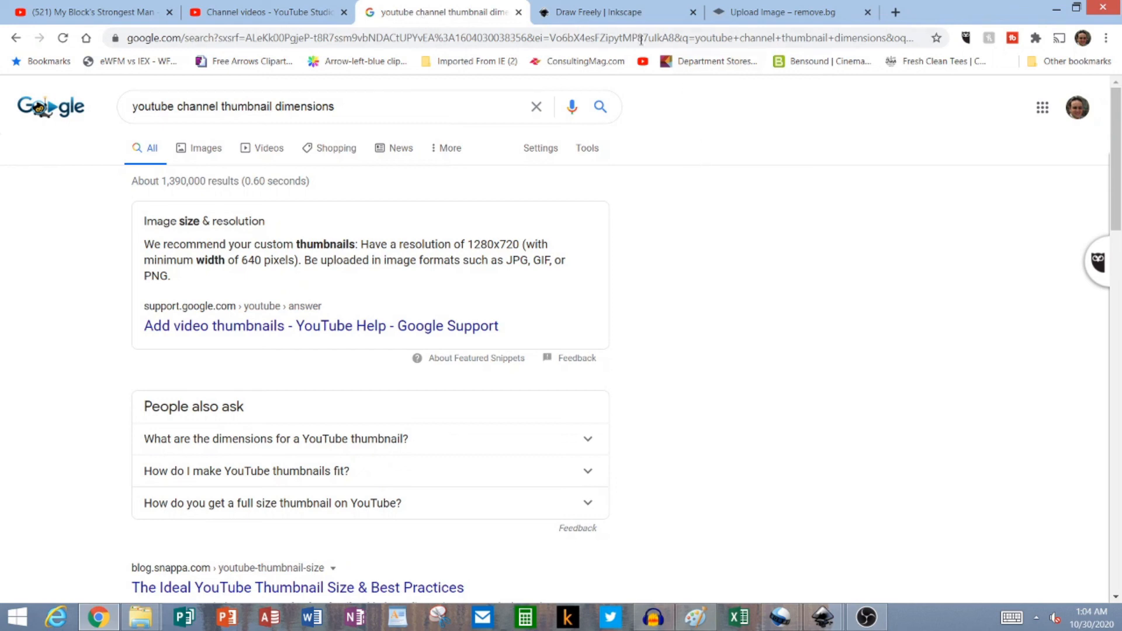
{"action": "left_click", "coordinate": [624, 22]}
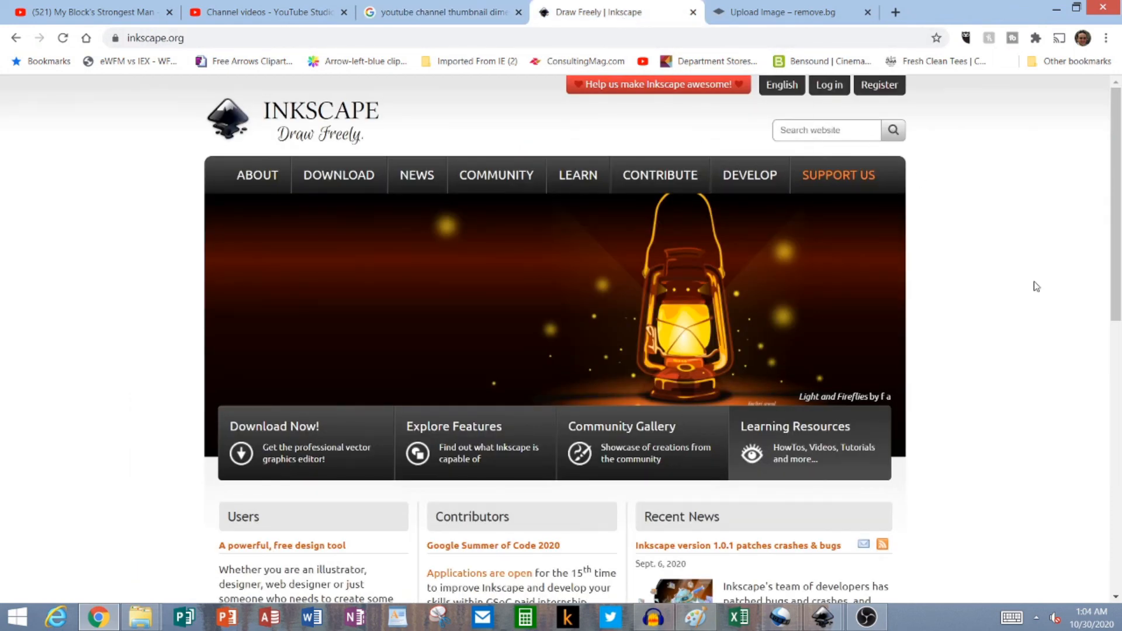
{"action": "mouse_move", "coordinate": [833, 613]}
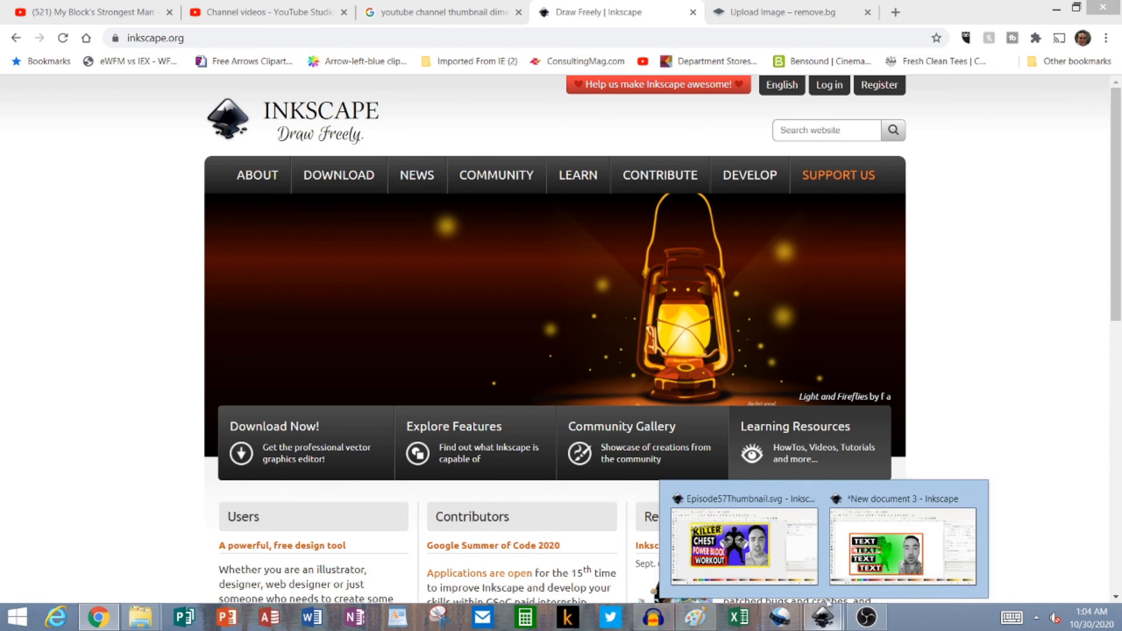
{"action": "left_click", "coordinate": [759, 556]}
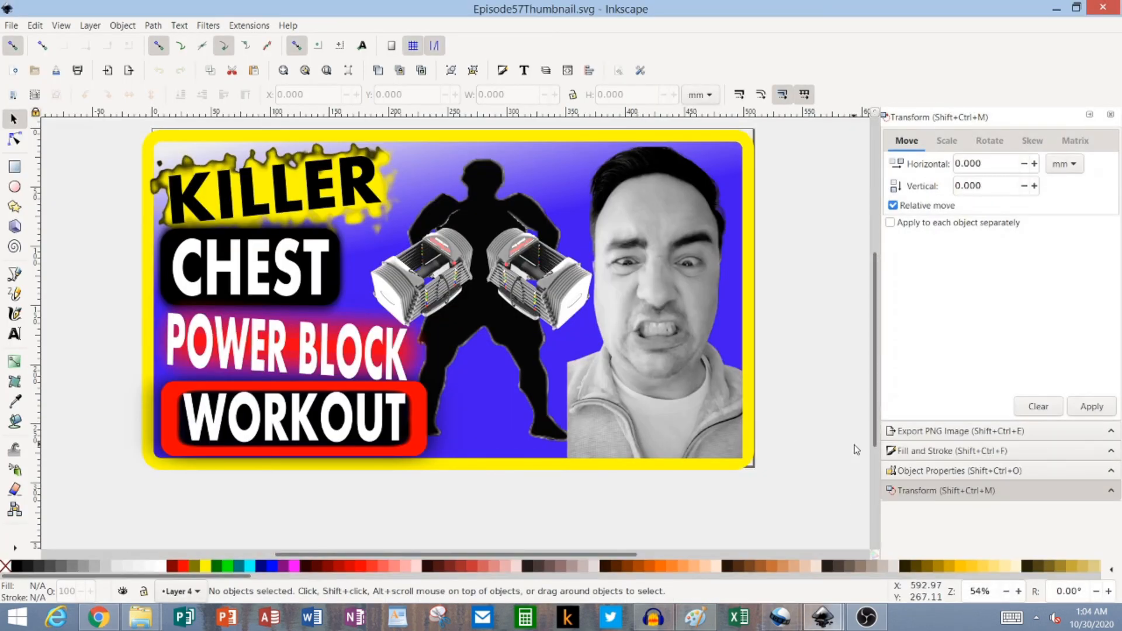